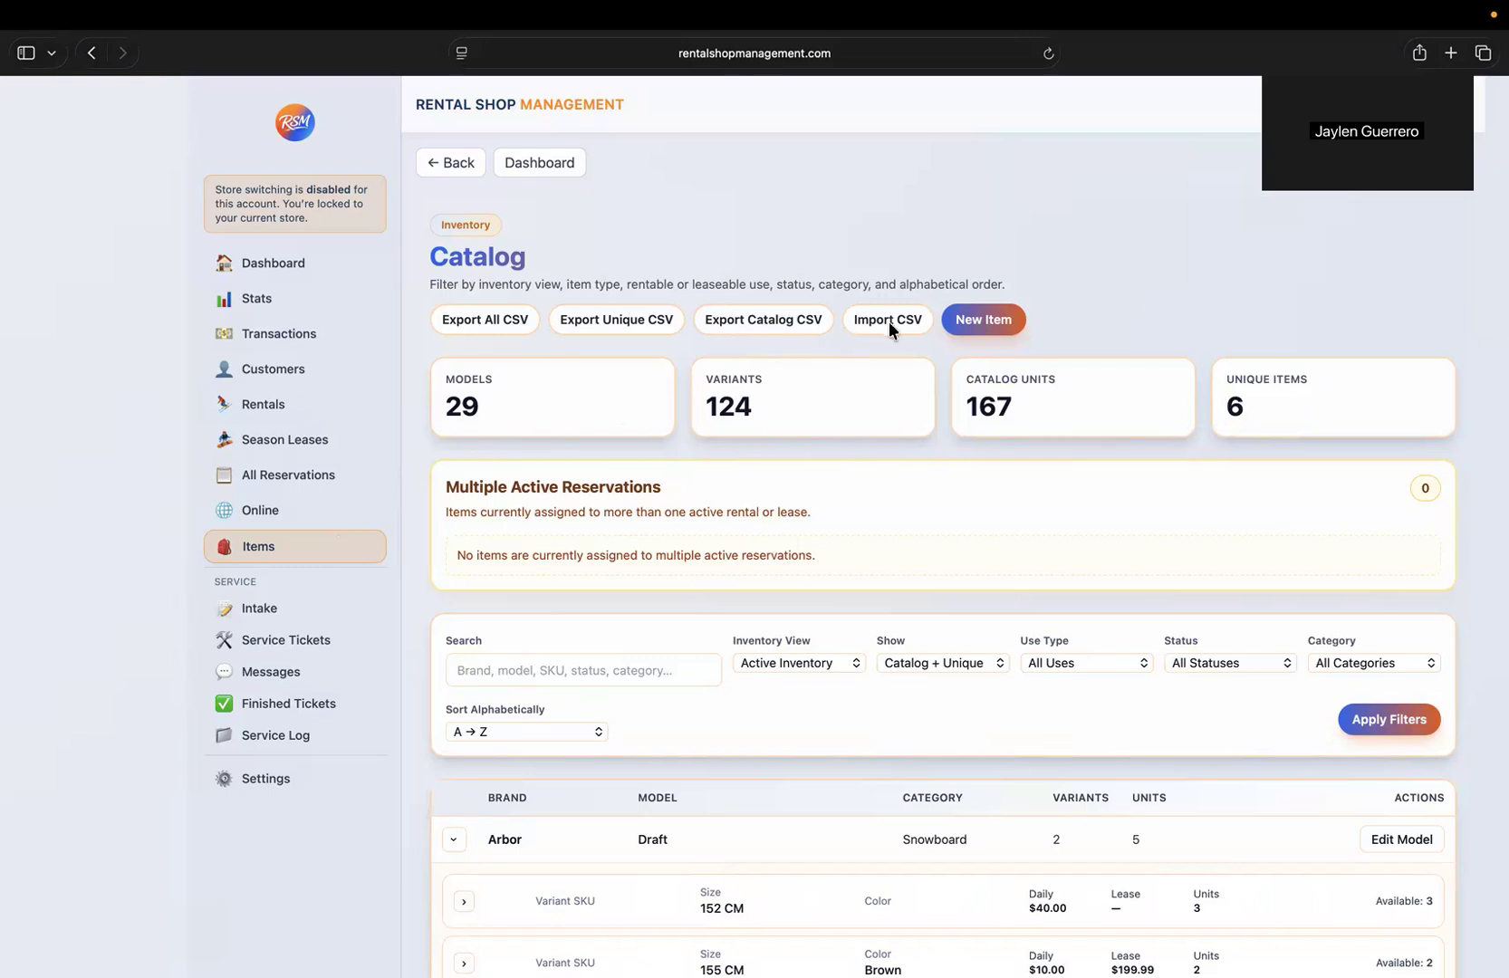
- Open the catalog CSV import page and look over its conversion, DRS label, upload and import history sections
click(893, 320)
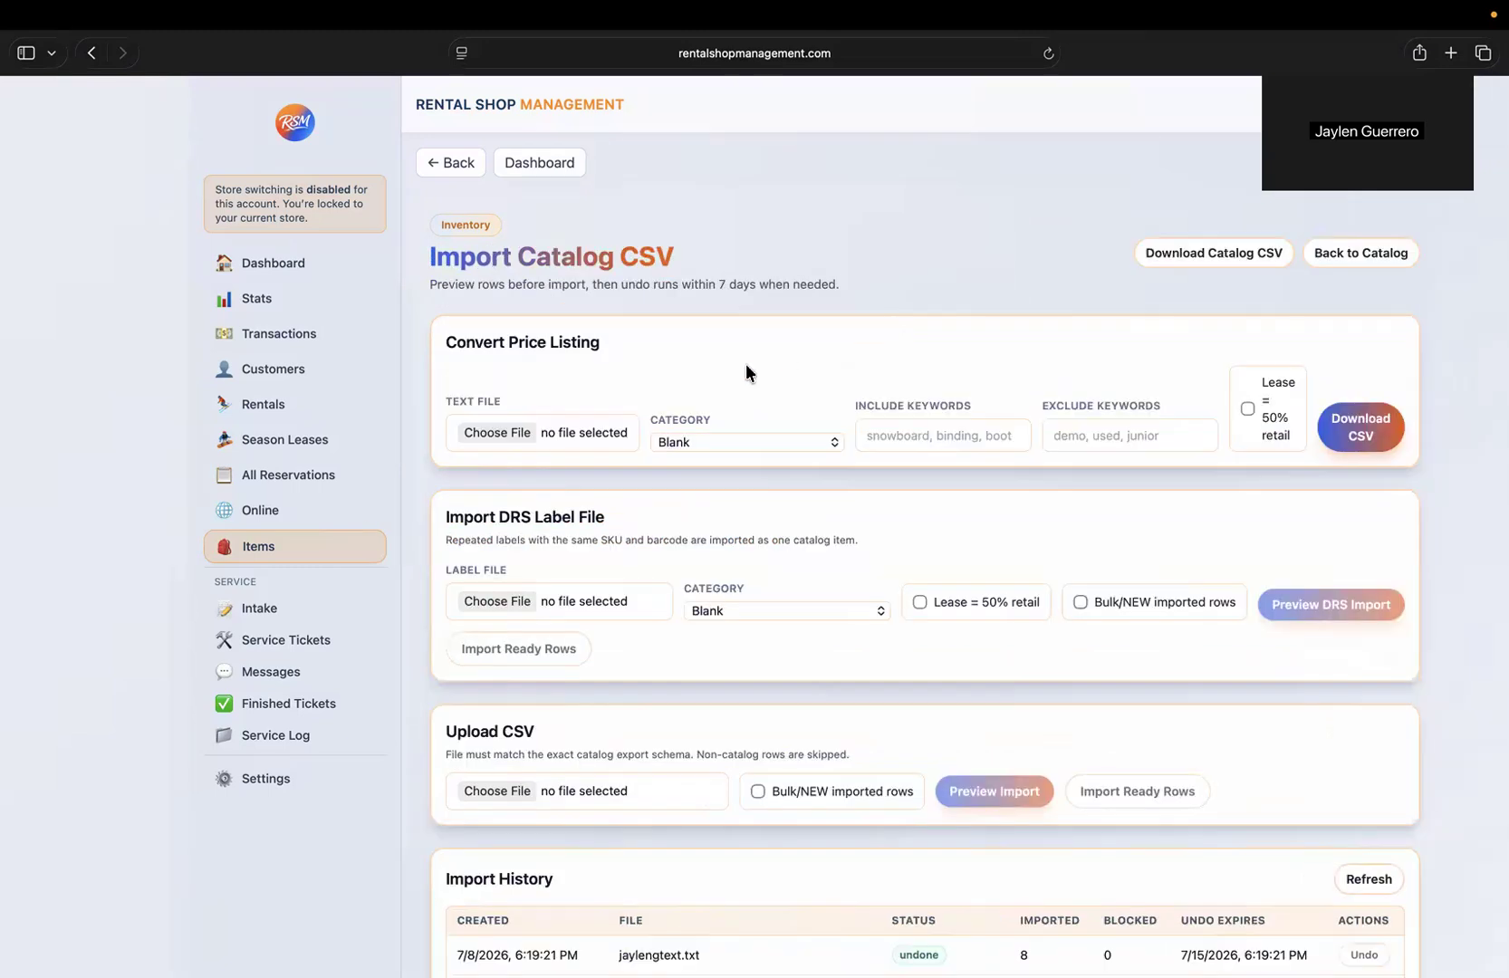
scroll(745, 364, down, 1)
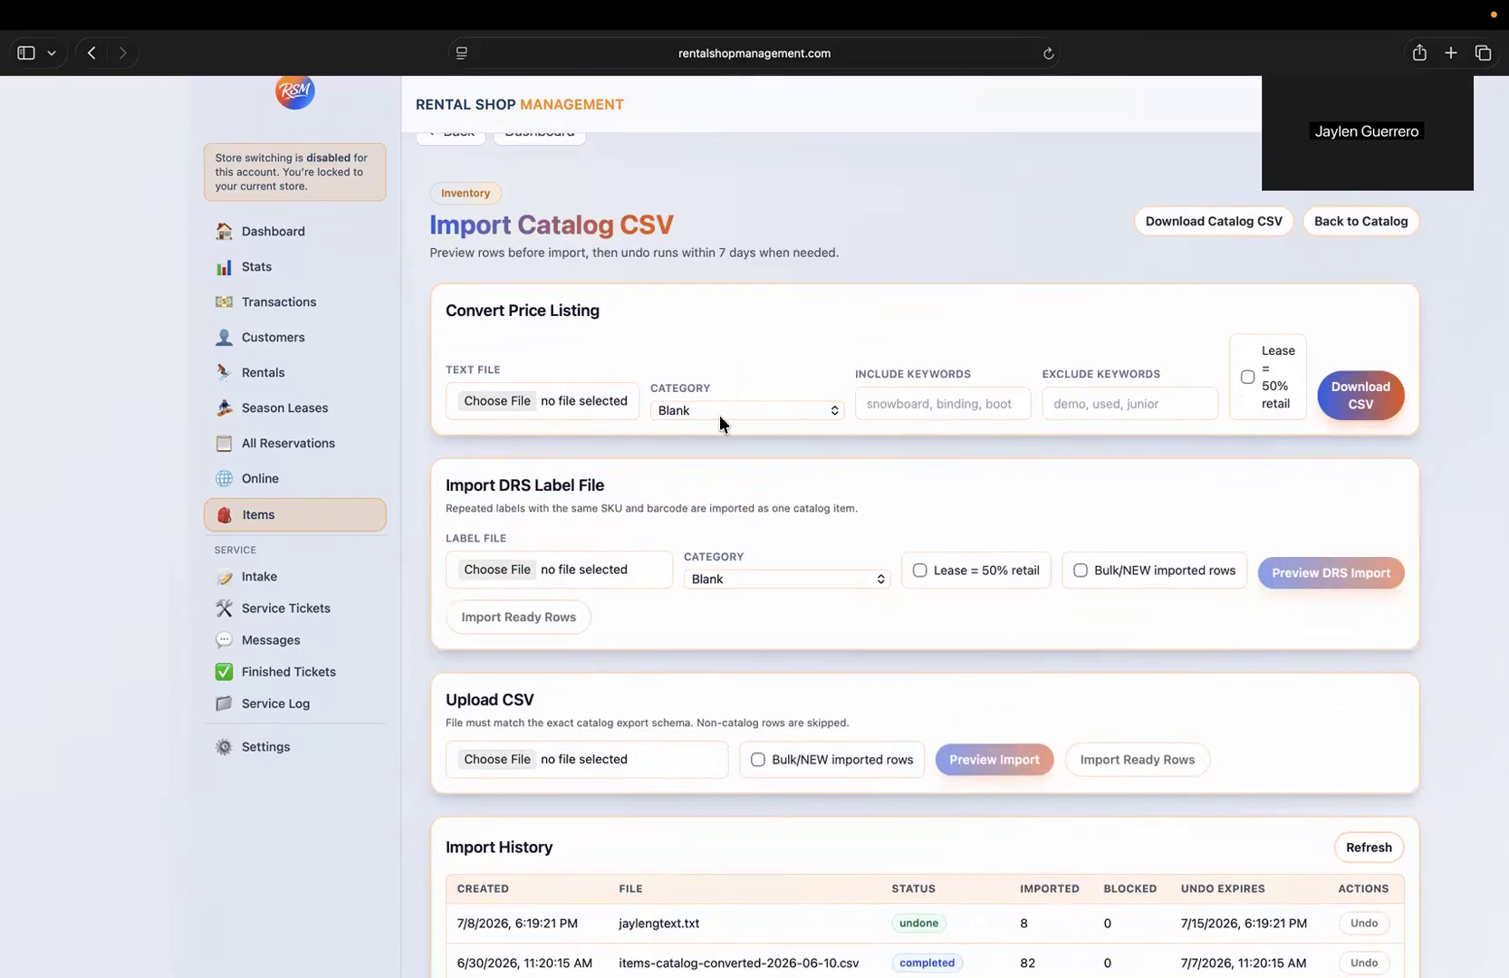
scroll(719, 421, up, 1)
scroll(720, 418, down, 5)
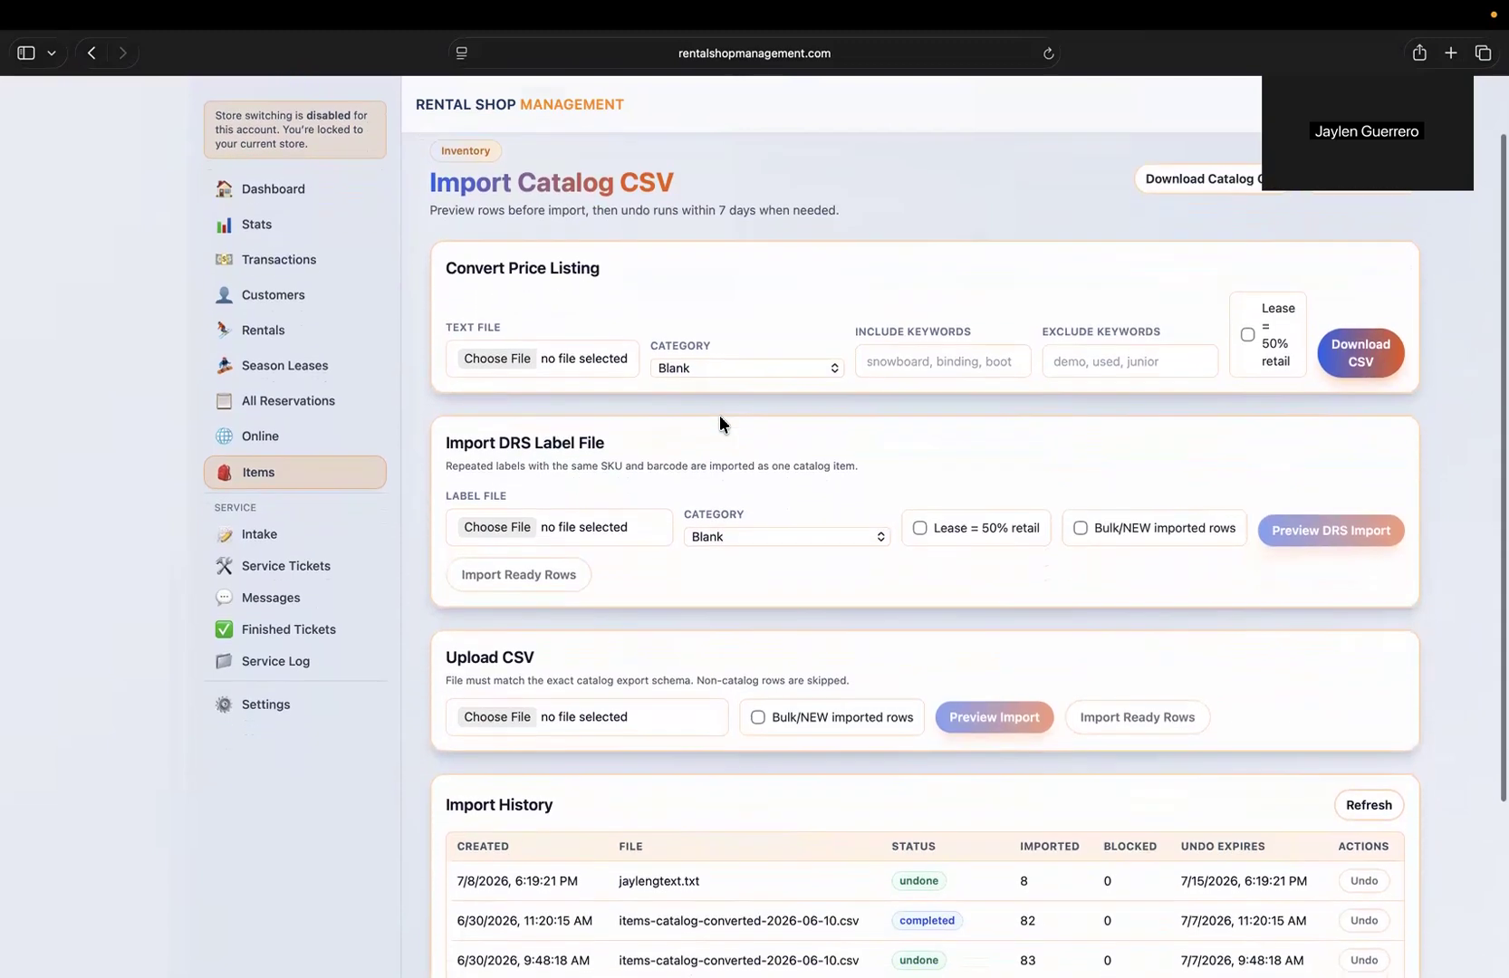
scroll(719, 419, down, 3)
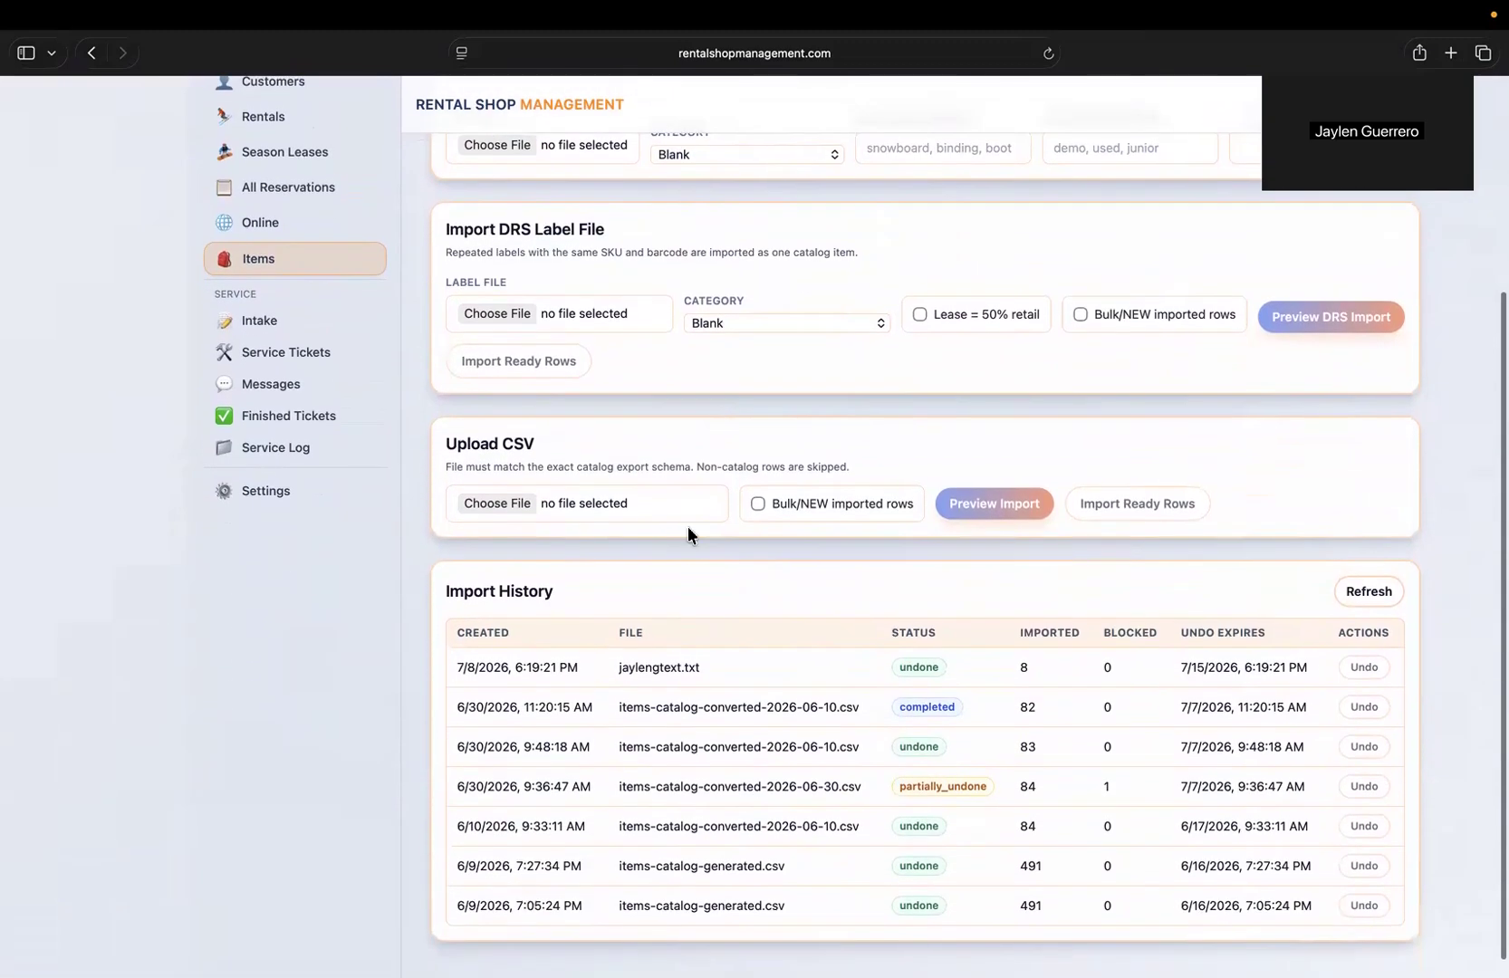
scroll(688, 530, up, 4)
scroll(686, 534, up, 2)
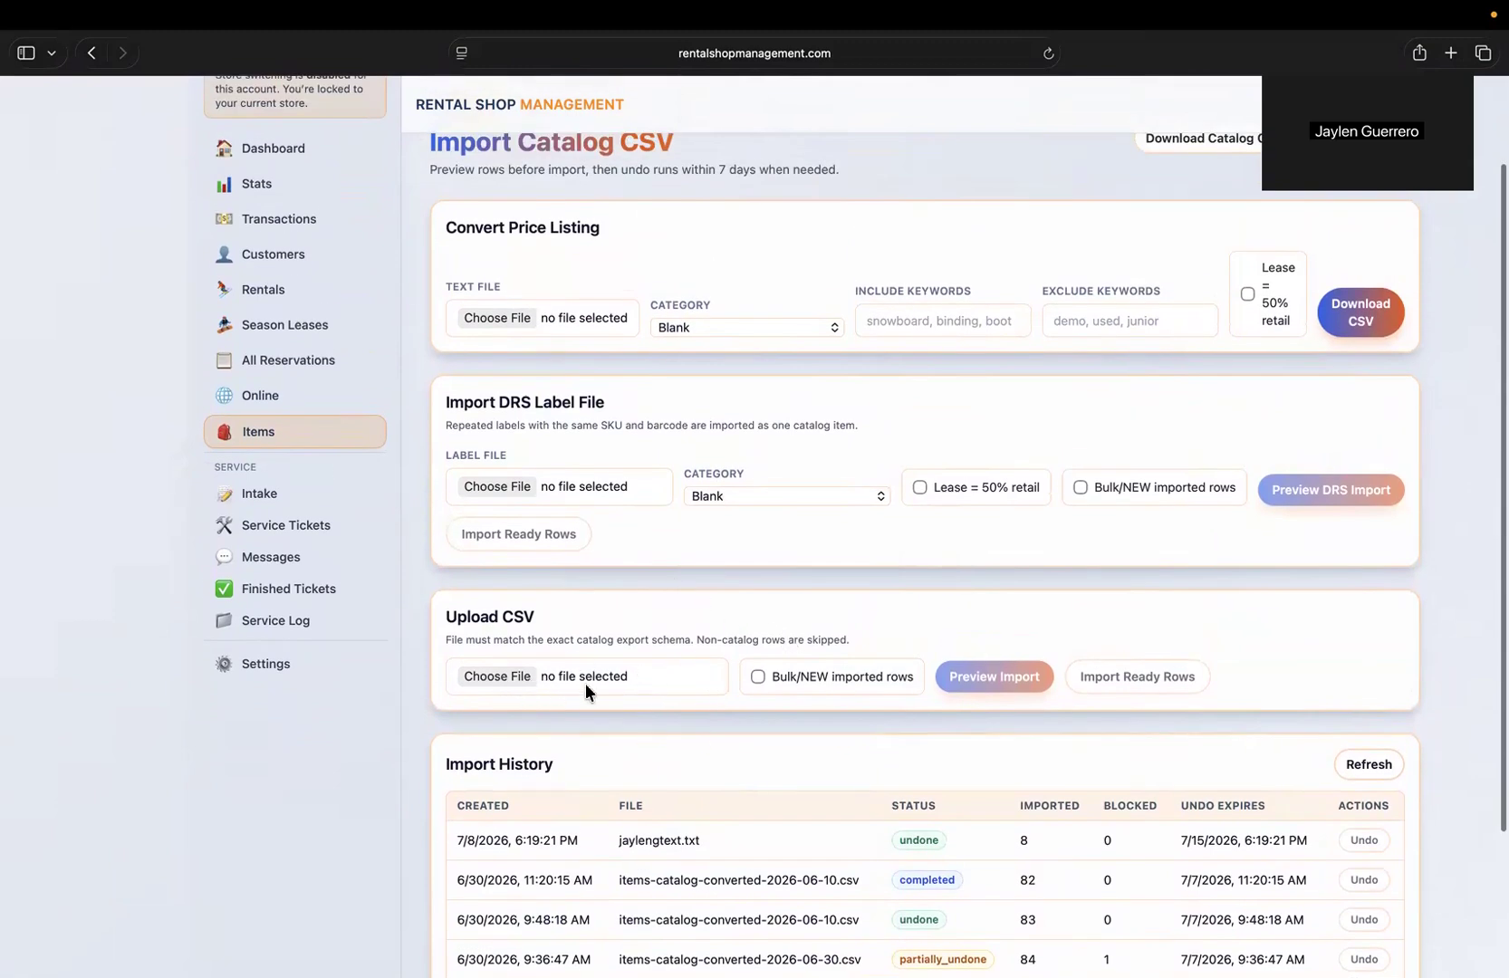
scroll(588, 687, up, 1)
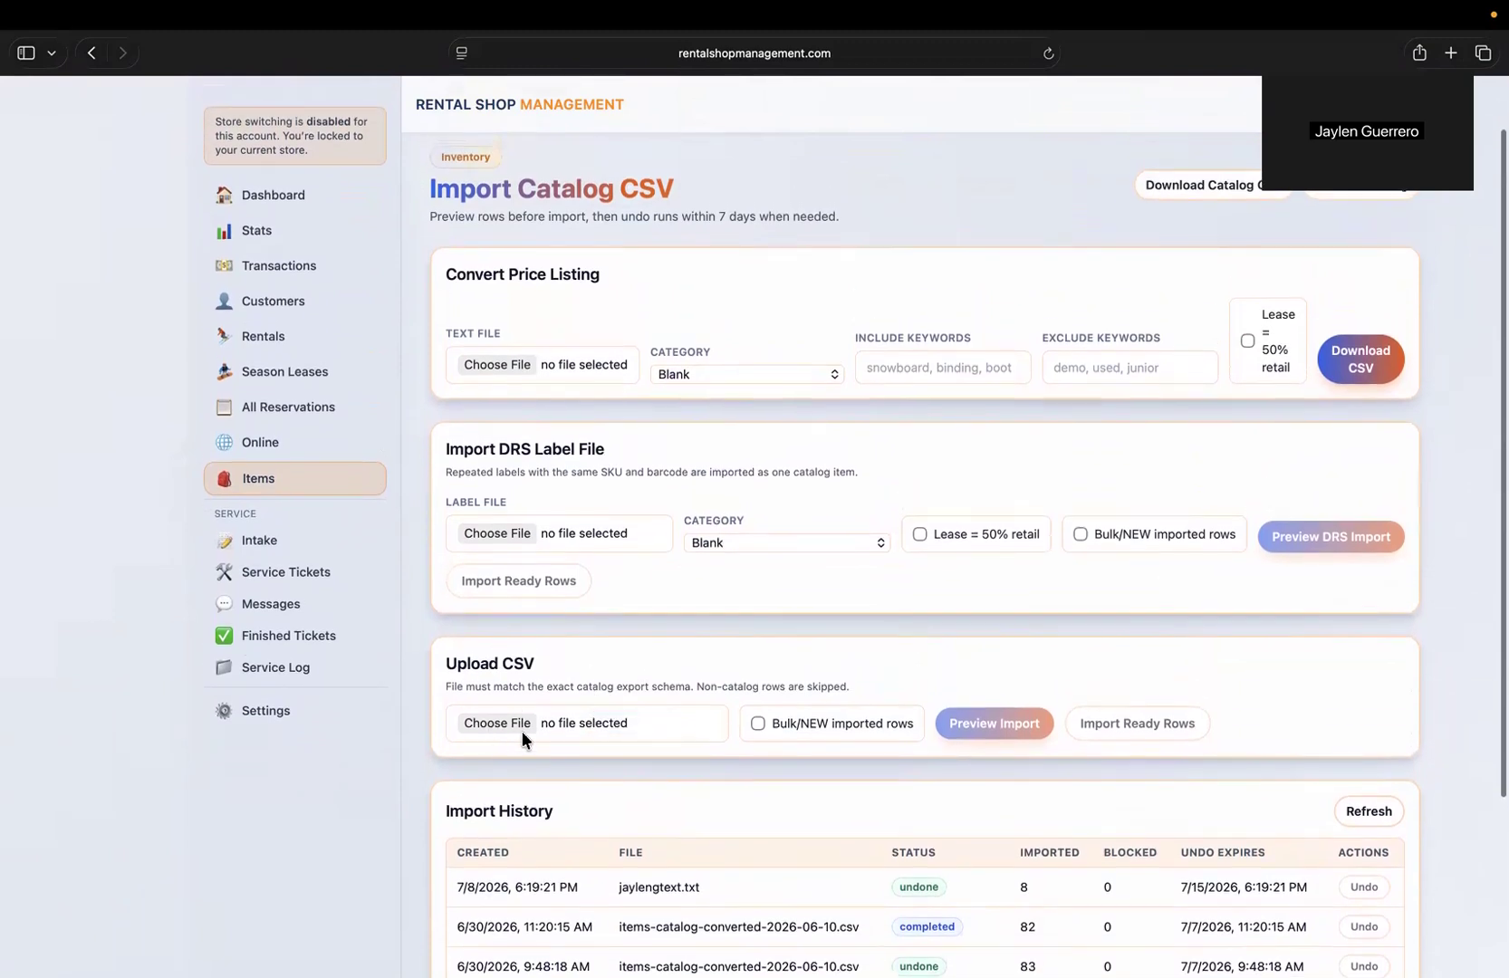
scroll(523, 731, up, 2)
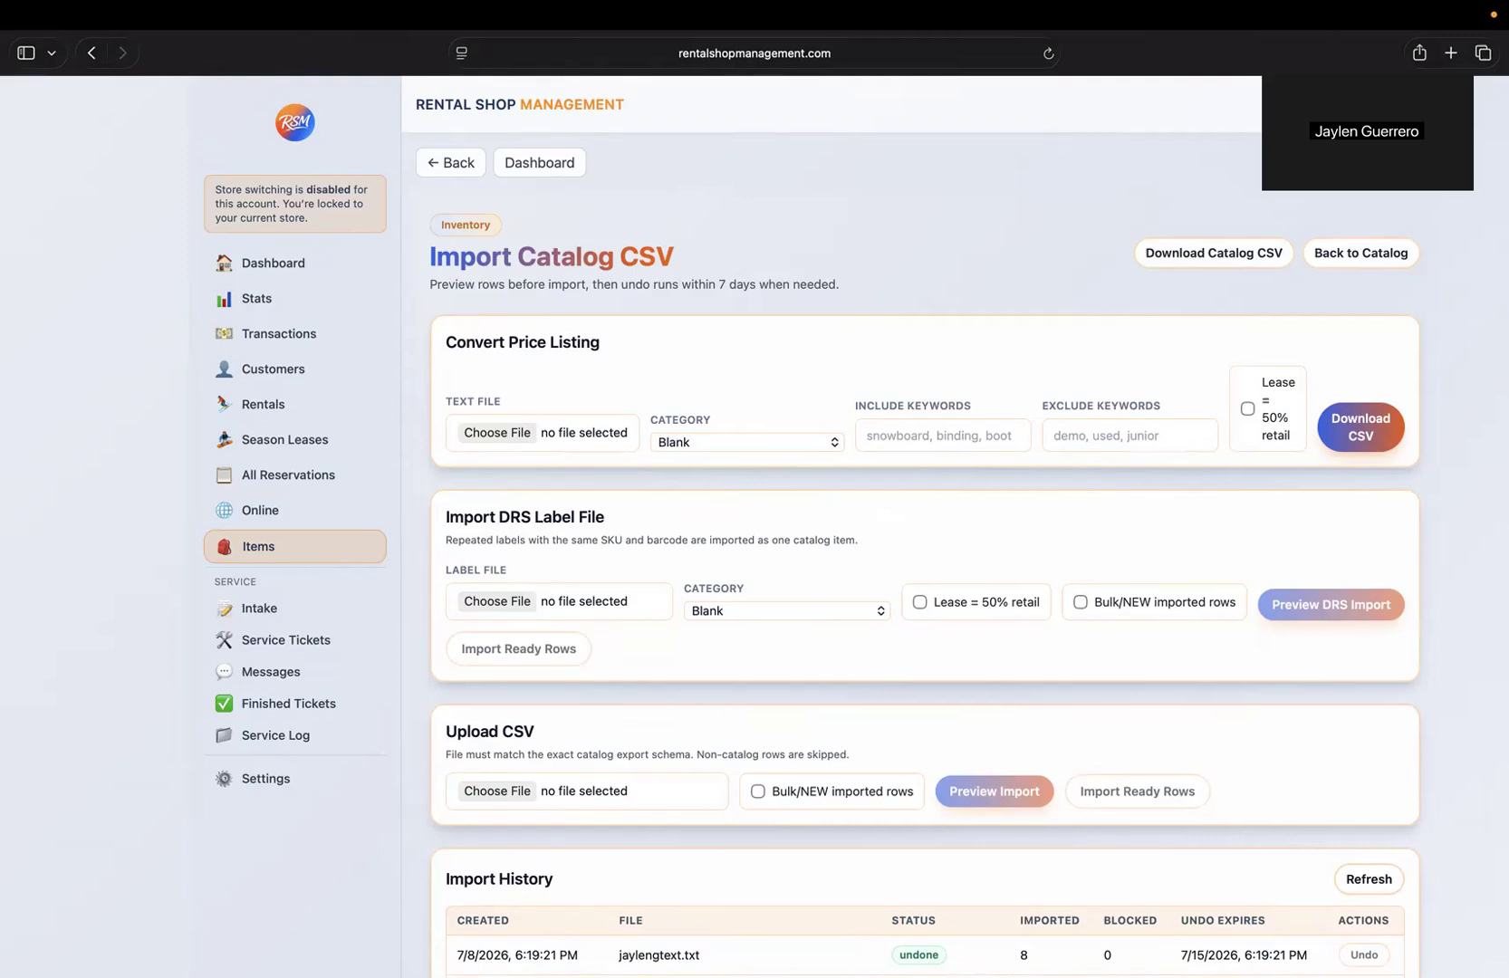
- Switch to TextEdit and examine the Salomon item export price listing, including its item numbers, descriptions, costs and retail prices
mouse_move(909, 947)
click(1351, 938)
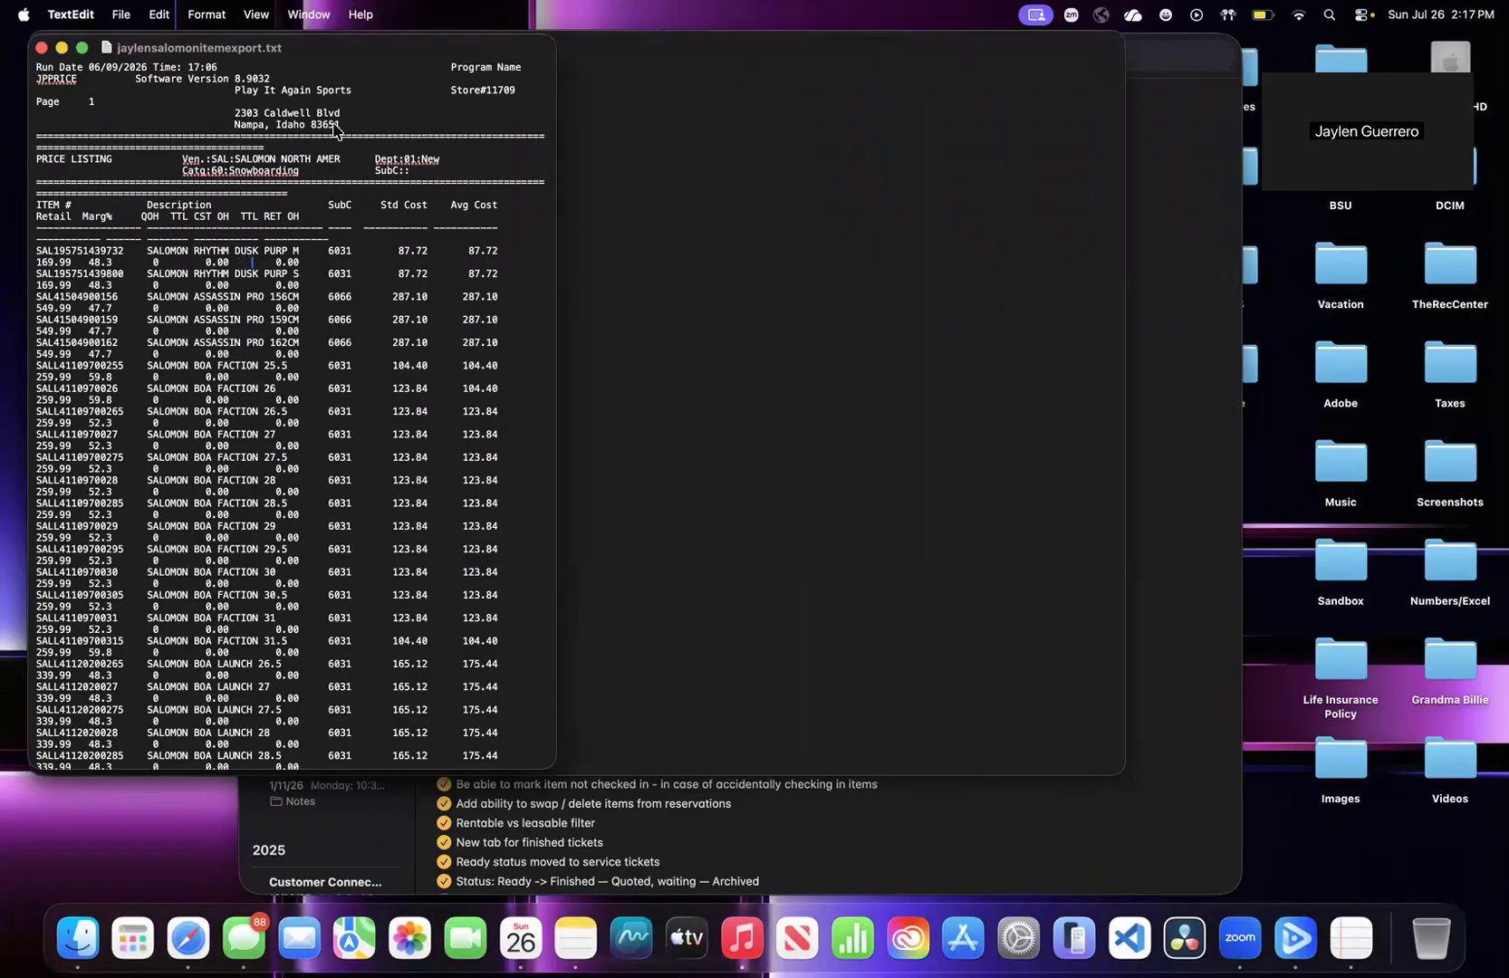
drag(308, 49, 655, 150)
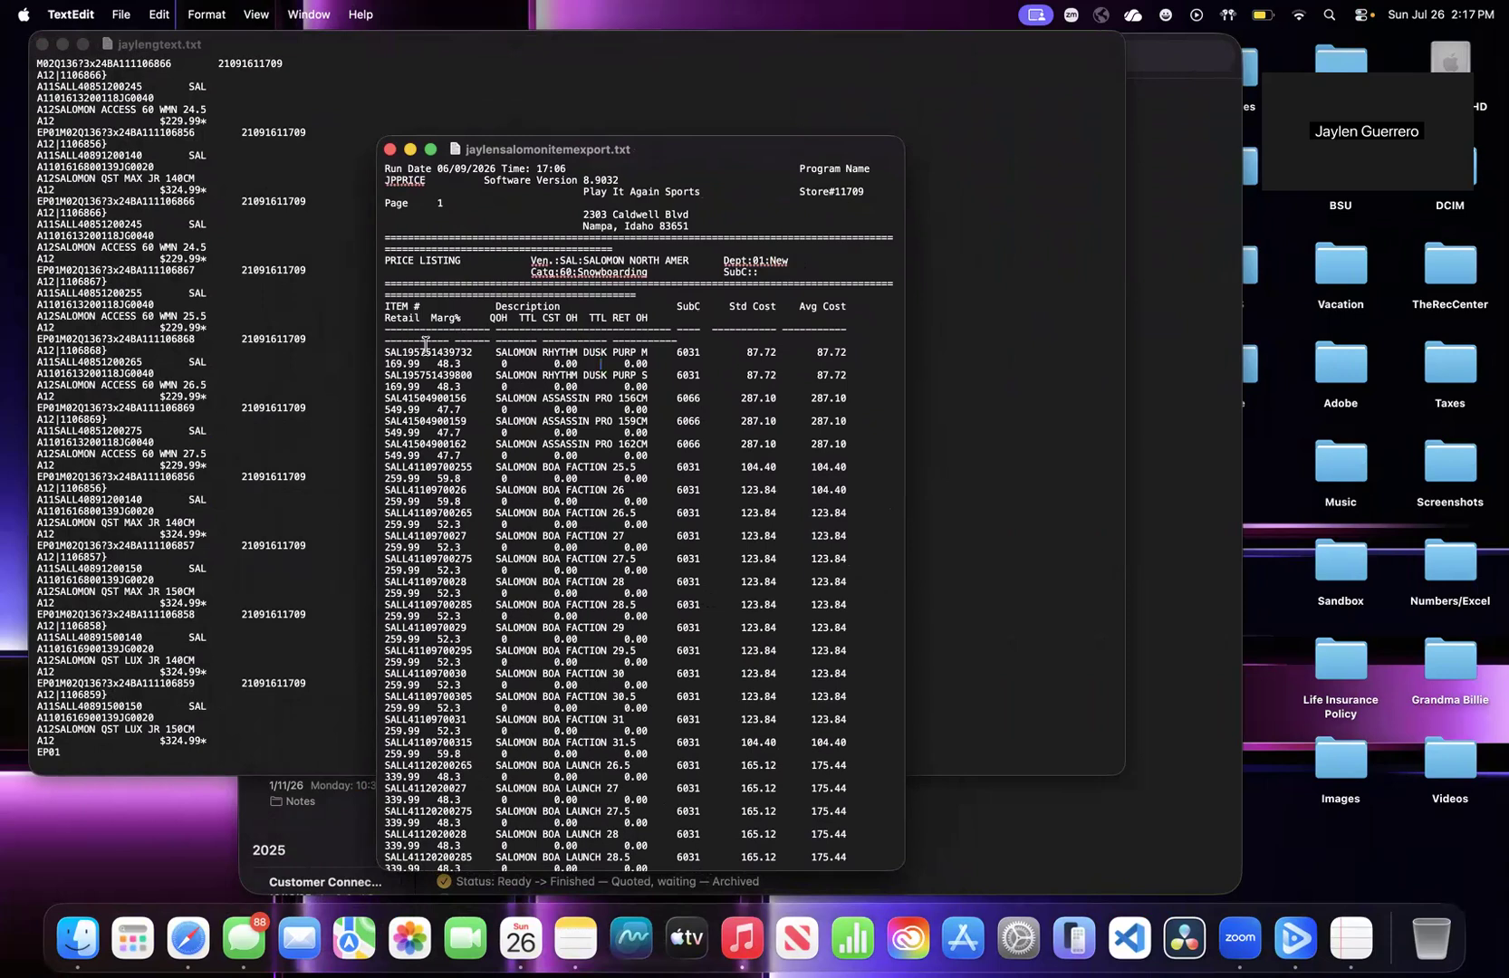
scroll(577, 365, down, 20)
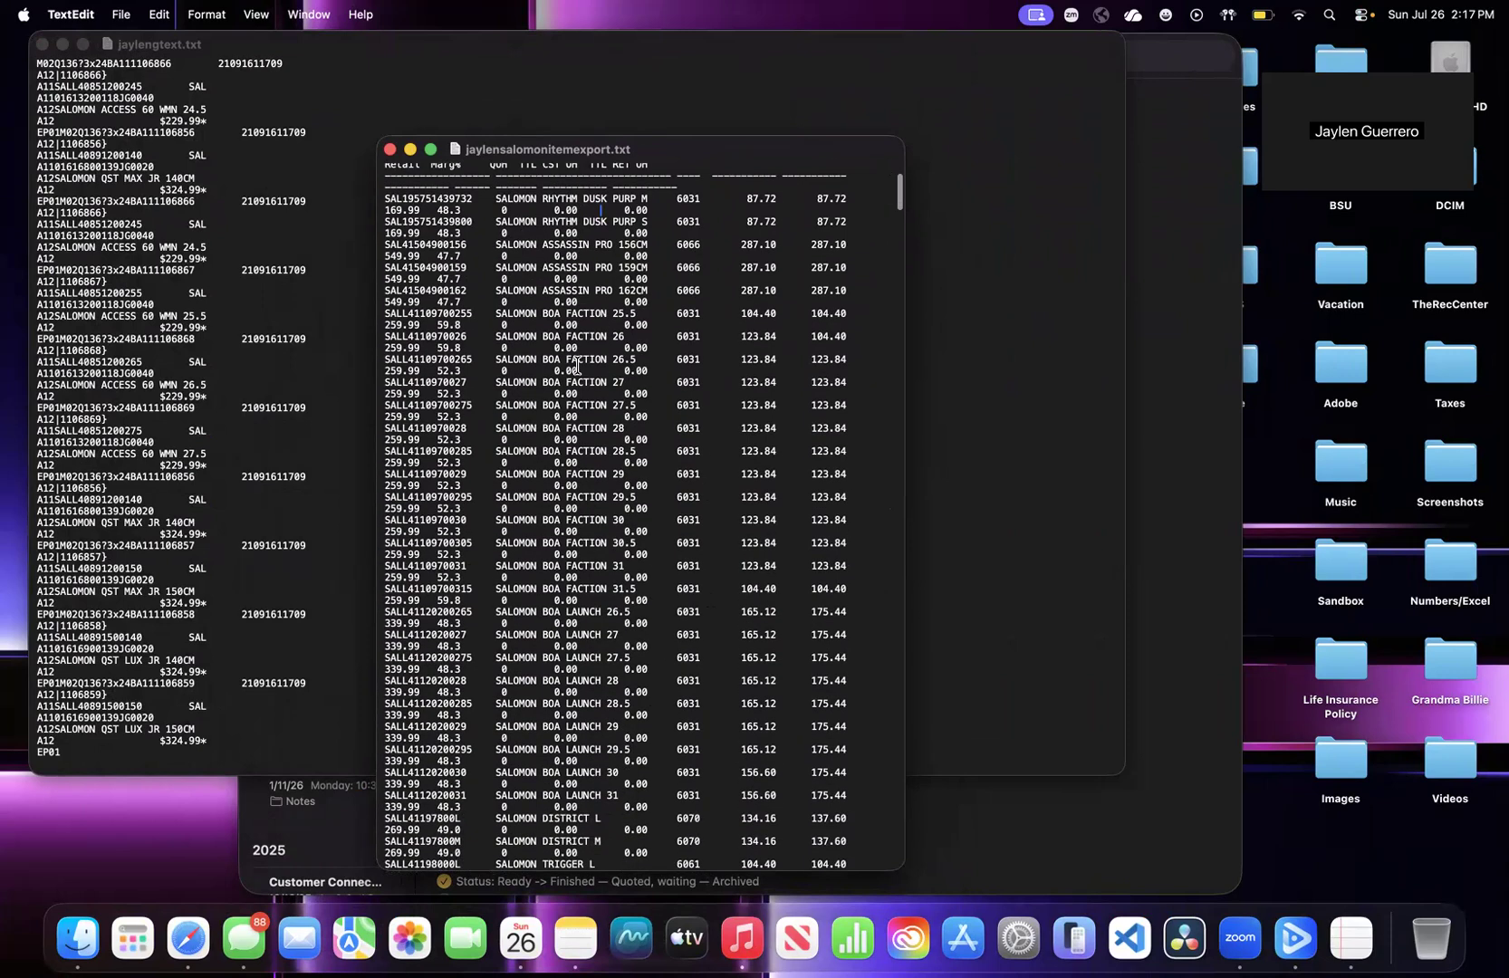
scroll(577, 359, up, 15)
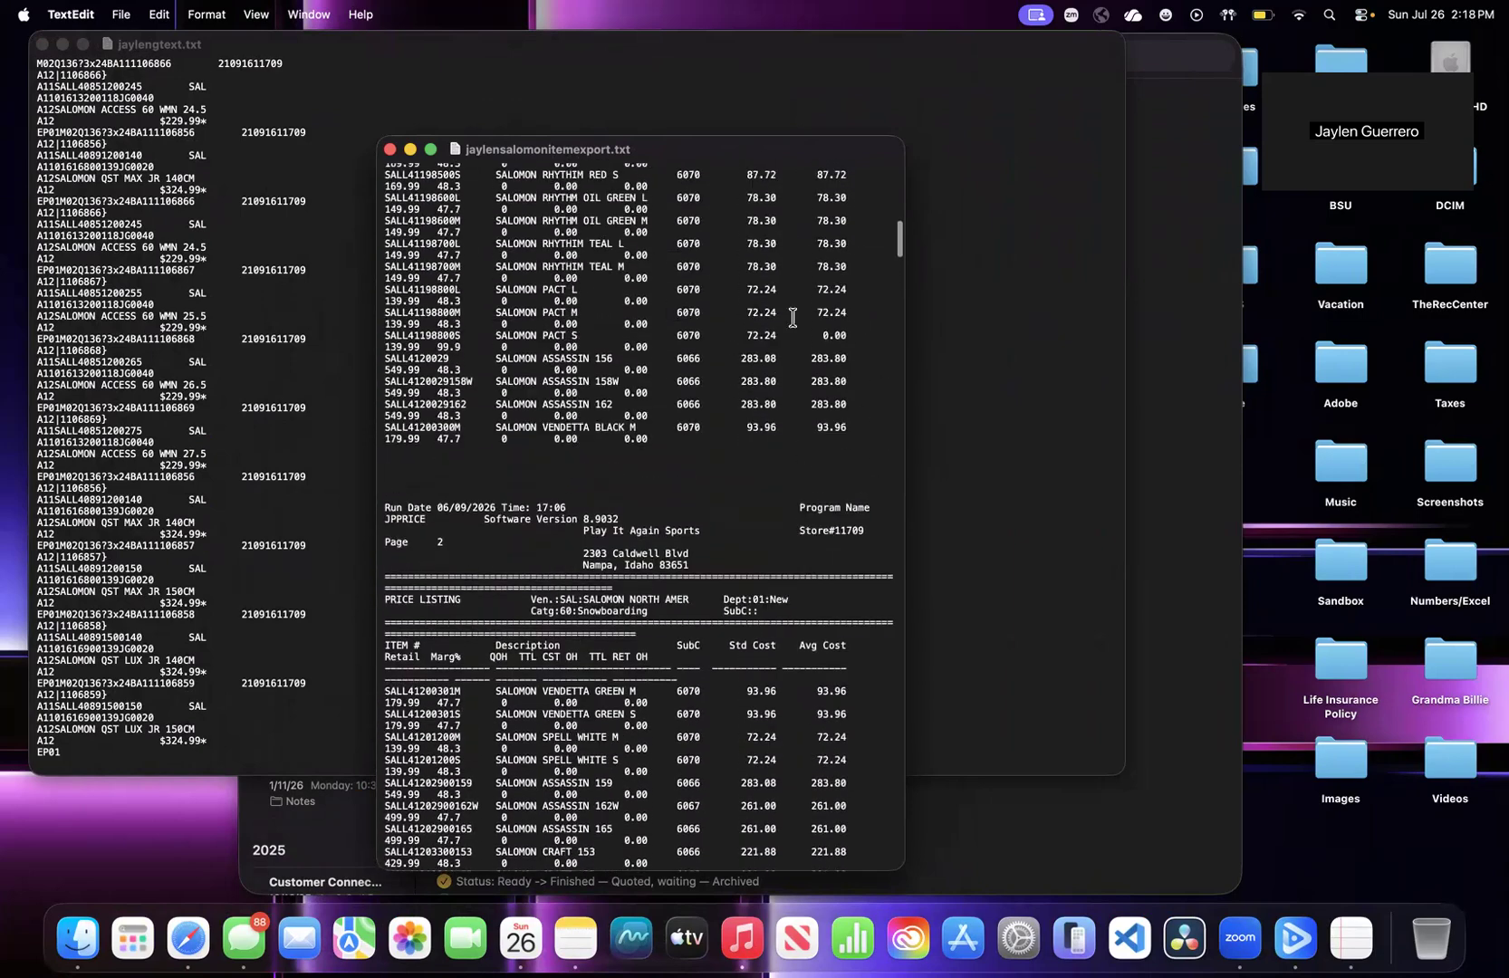
scroll(534, 295, up, 10)
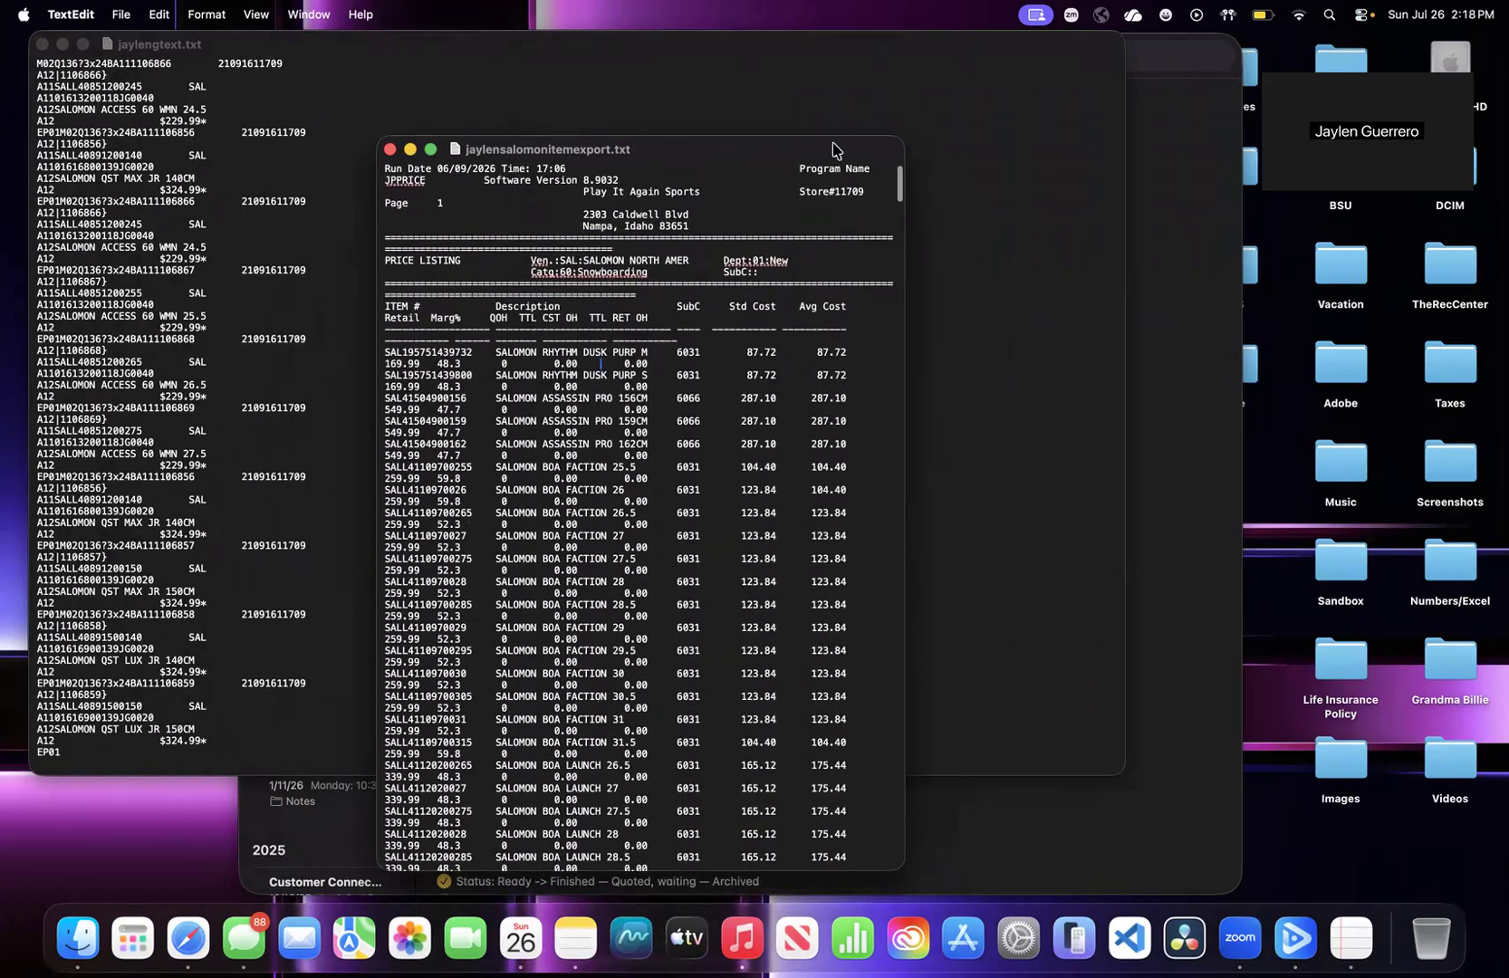
drag(835, 149, 963, 73)
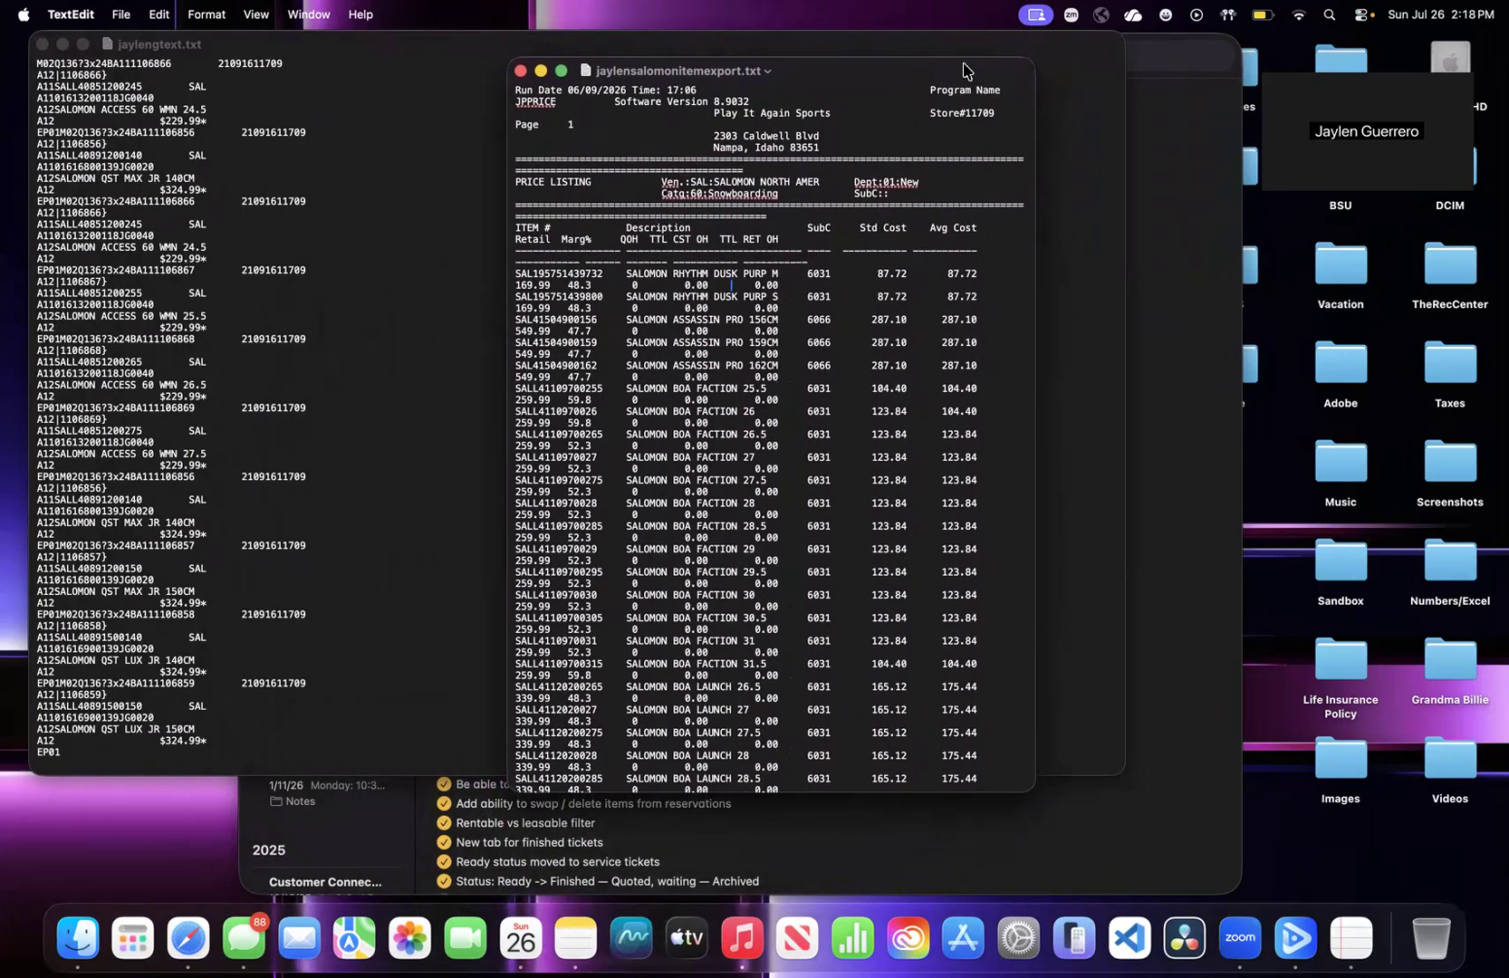
- Switch back to Safari, load the Salomon item export text file from Downloads for price listing conversion, and set the category to Snowboard
click(178, 920)
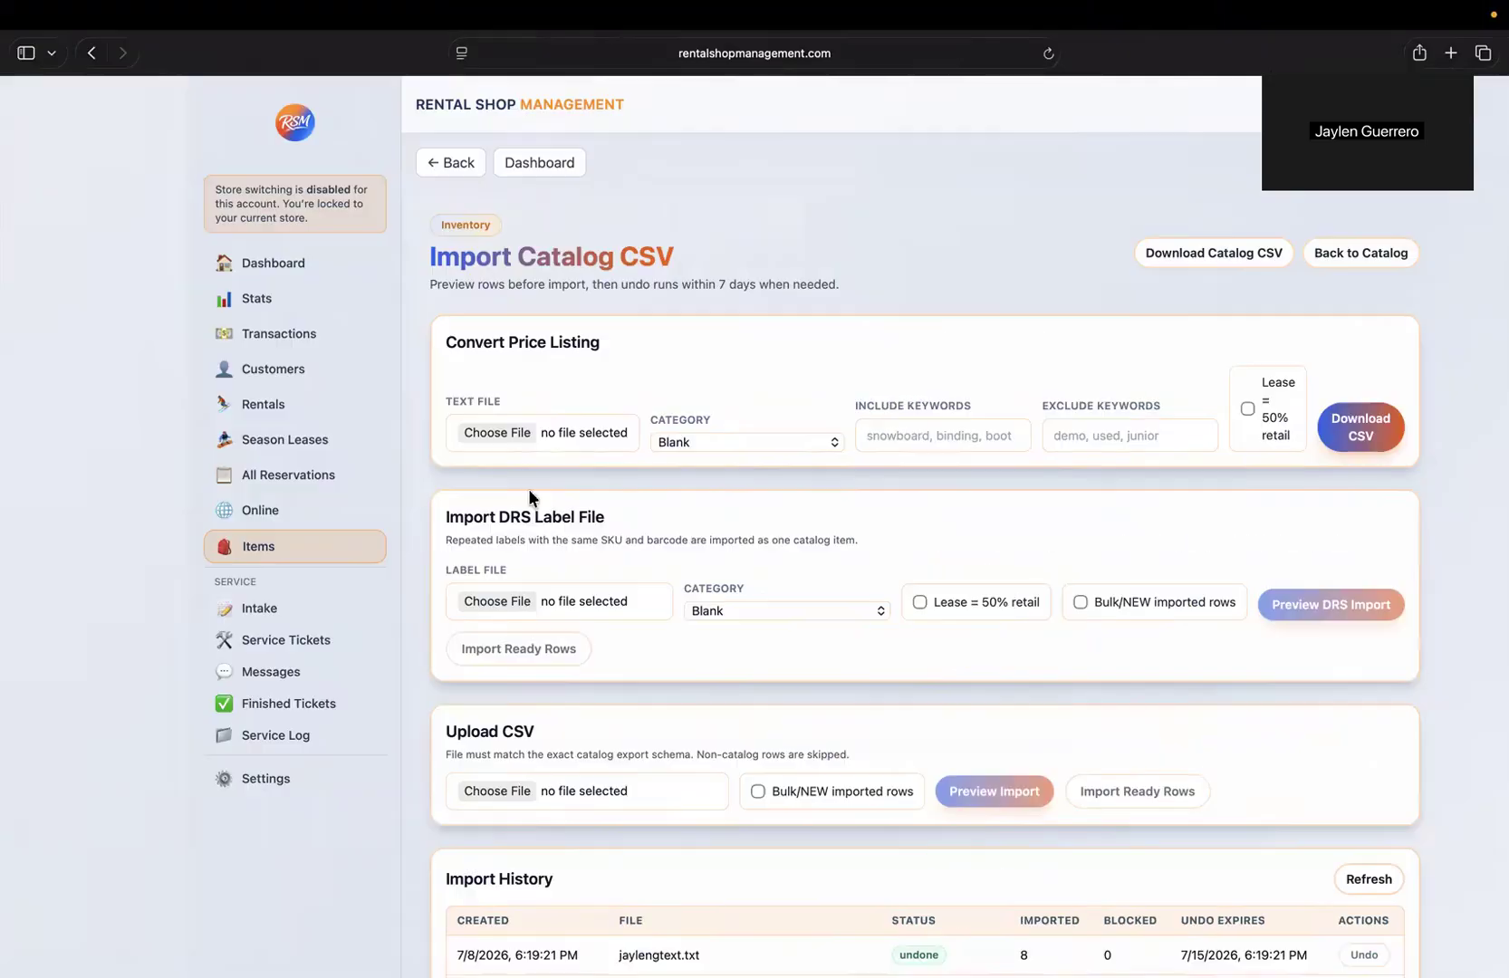
click(497, 432)
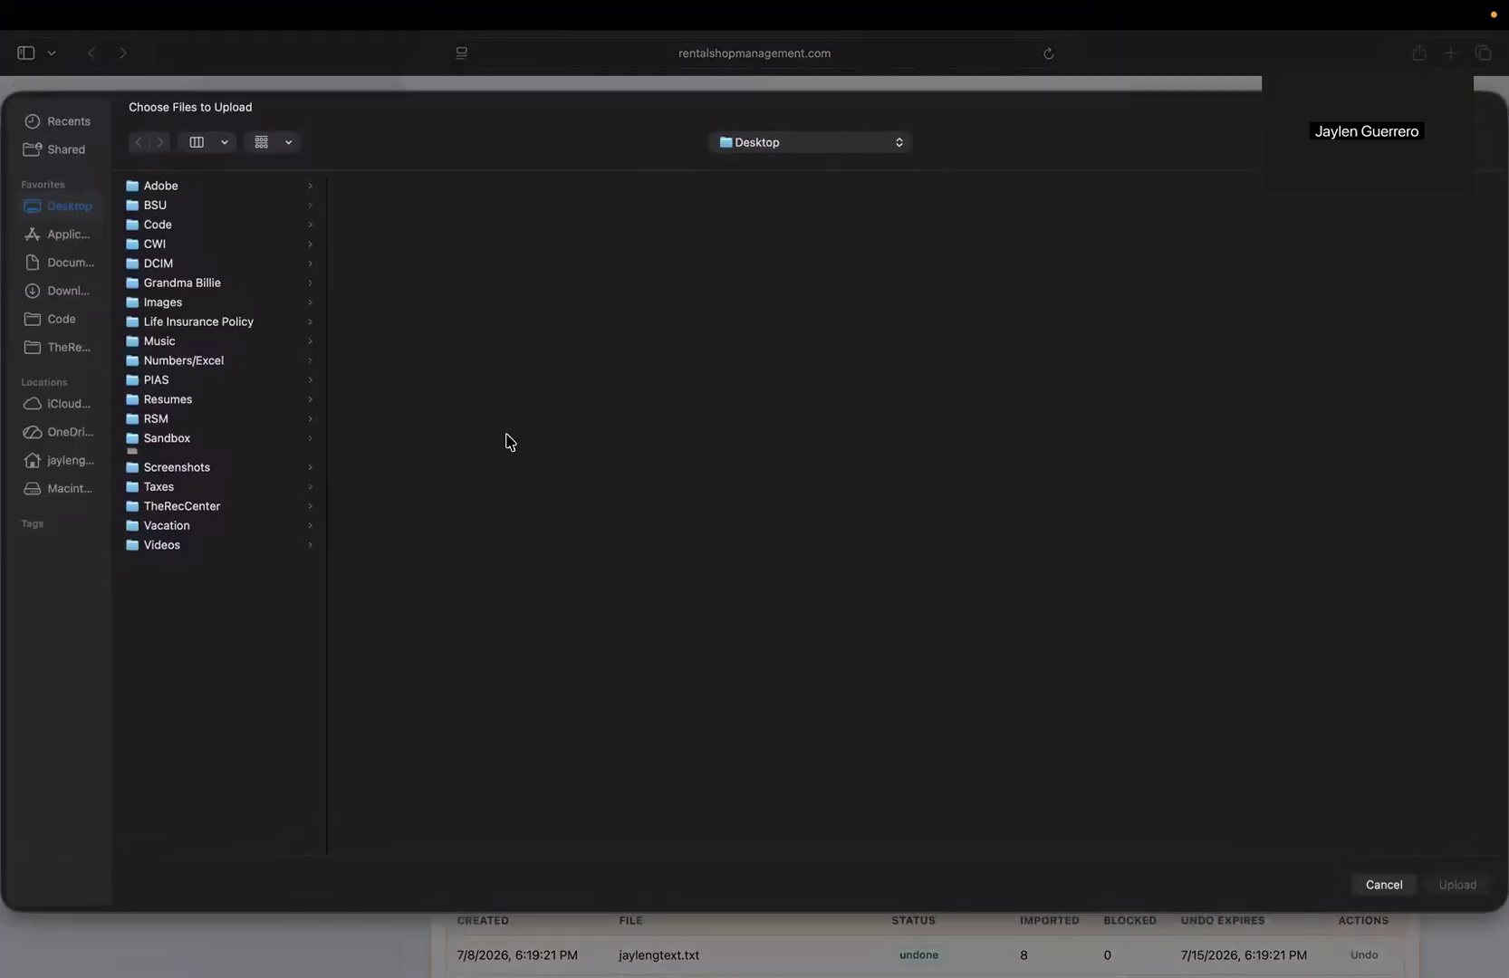
click(57, 290)
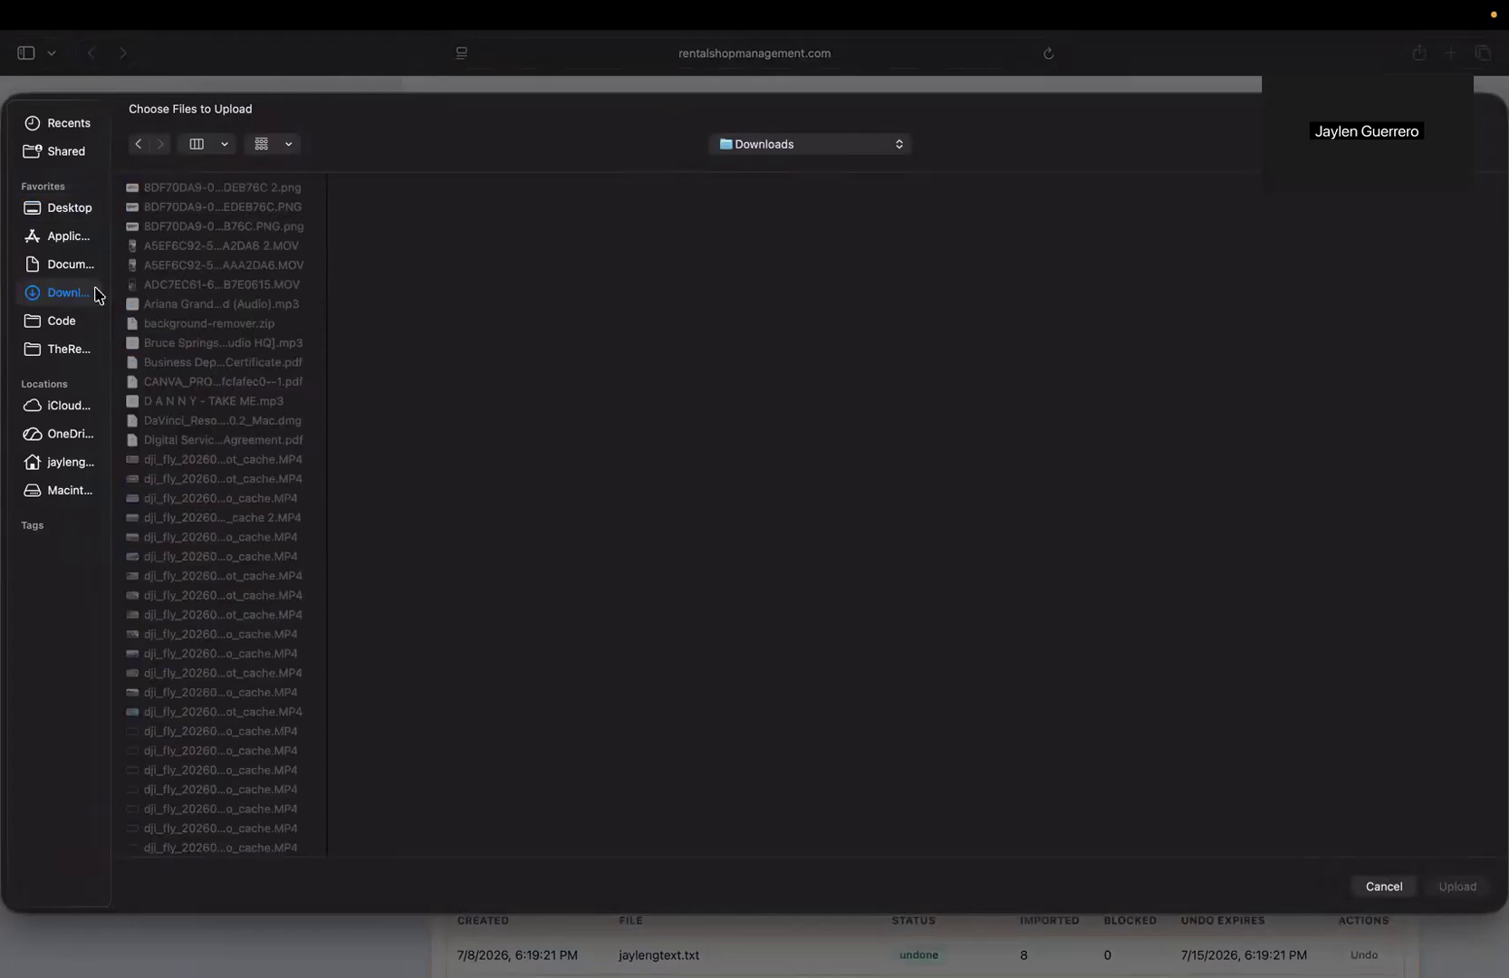
scroll(257, 282, down, 15)
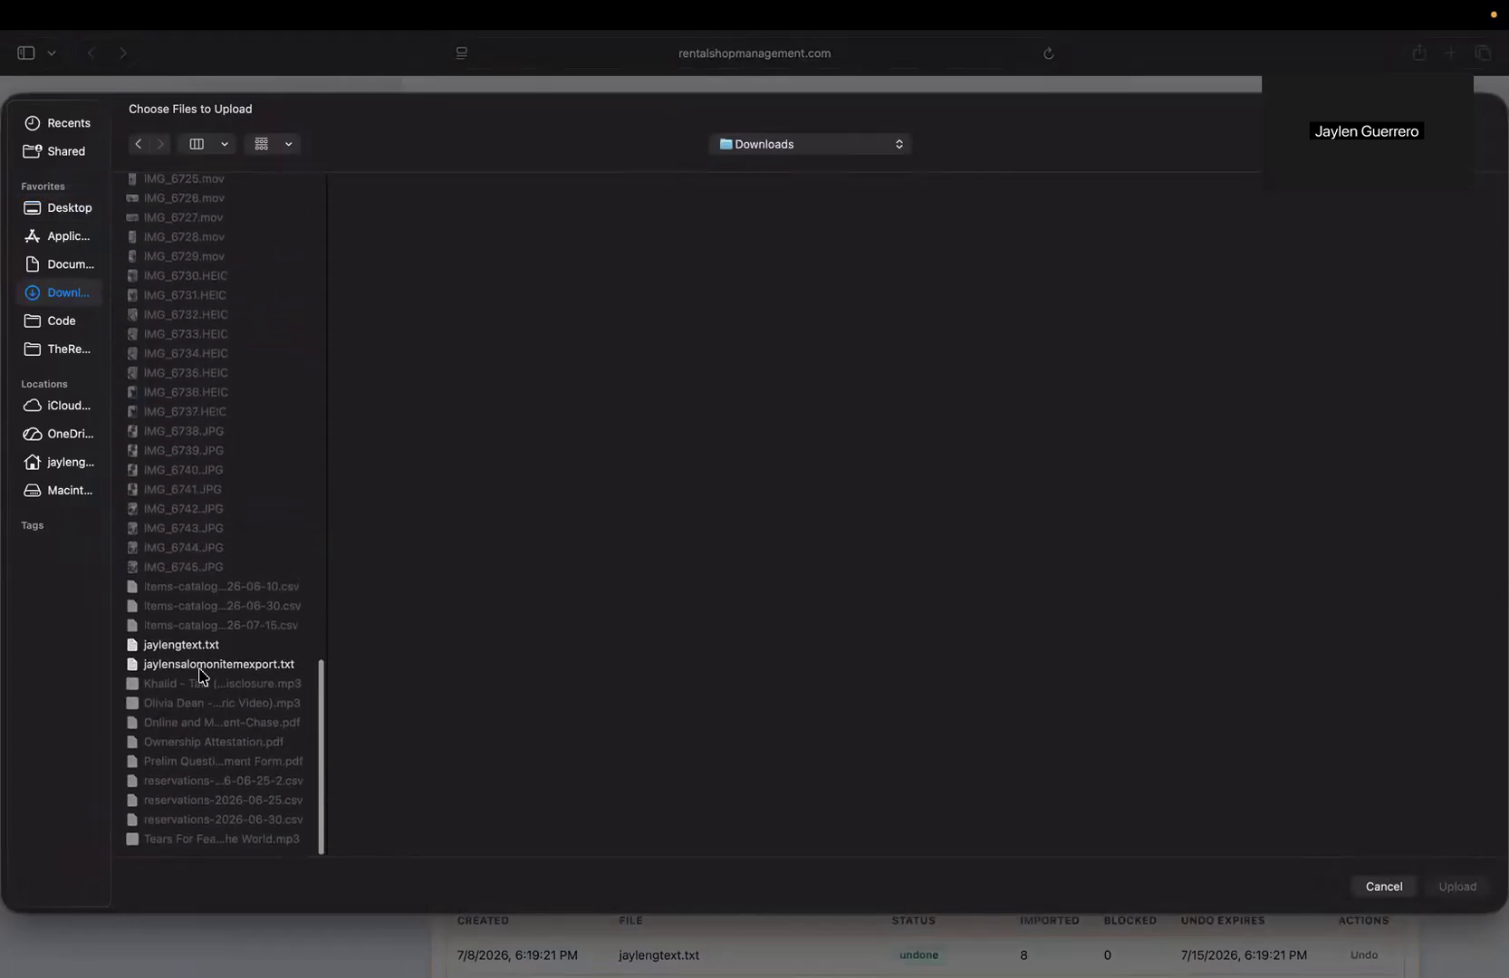
click(201, 669)
click(1455, 885)
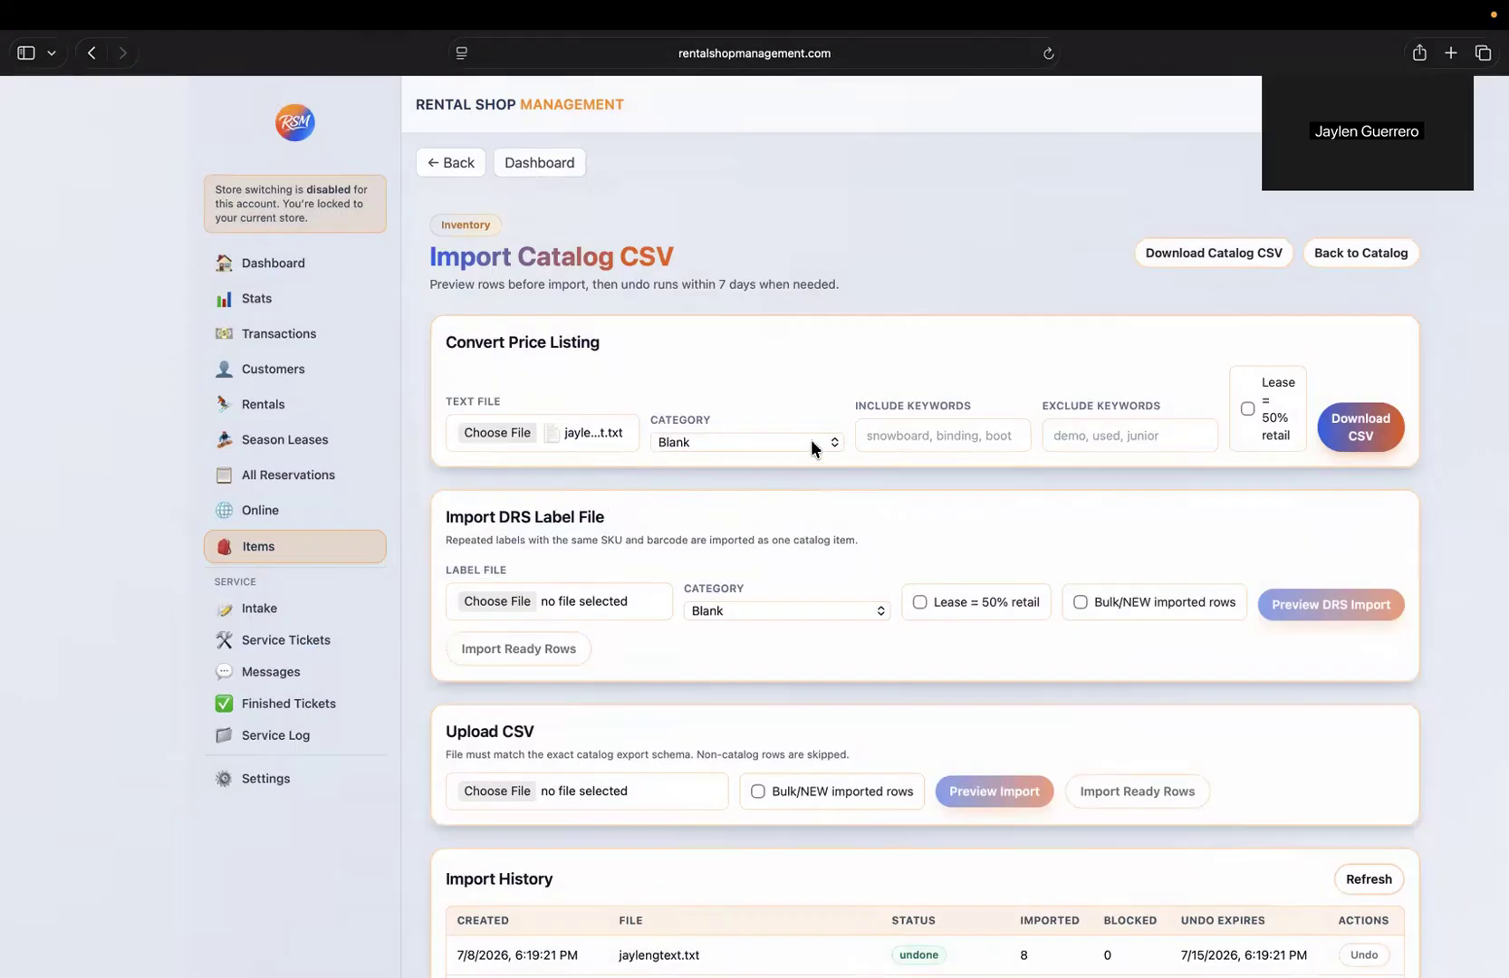
click(790, 450)
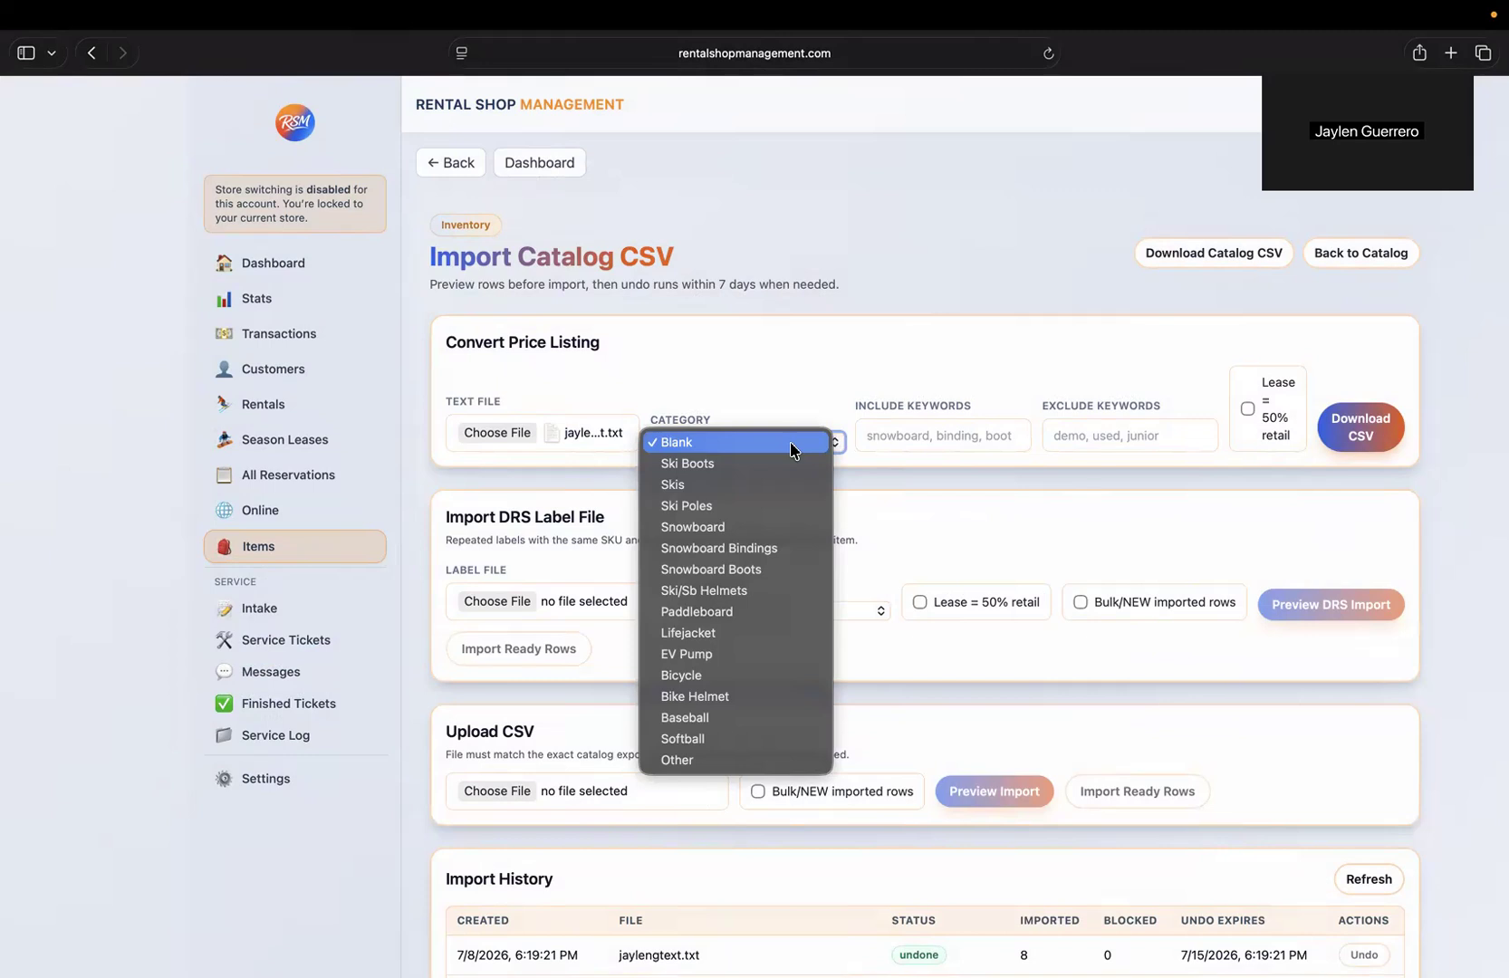
click(762, 529)
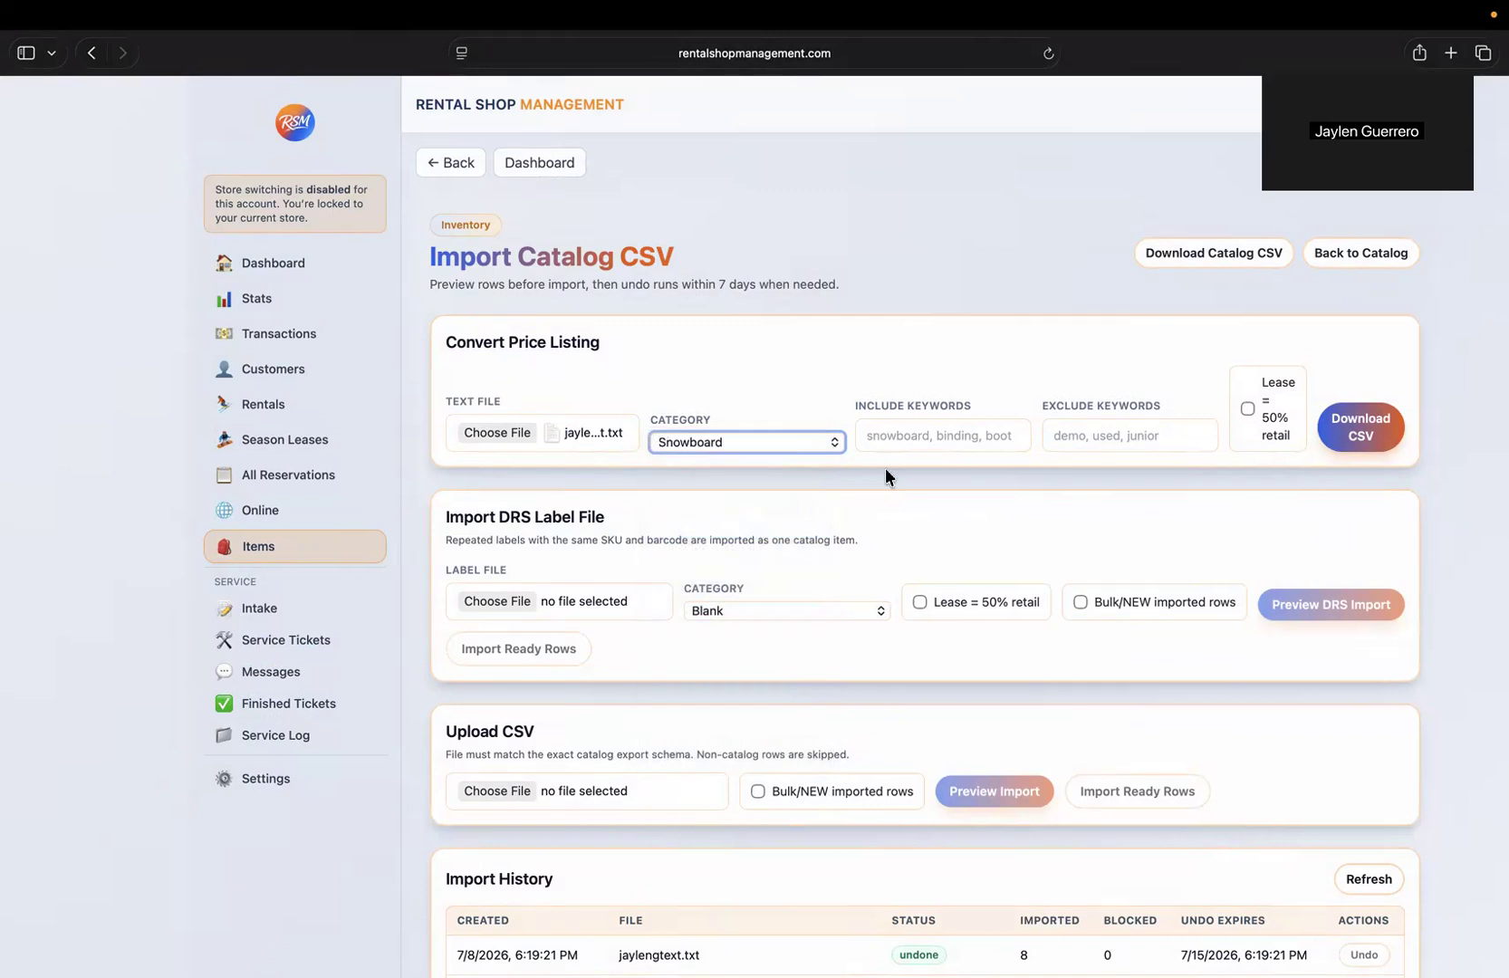
click(922, 438)
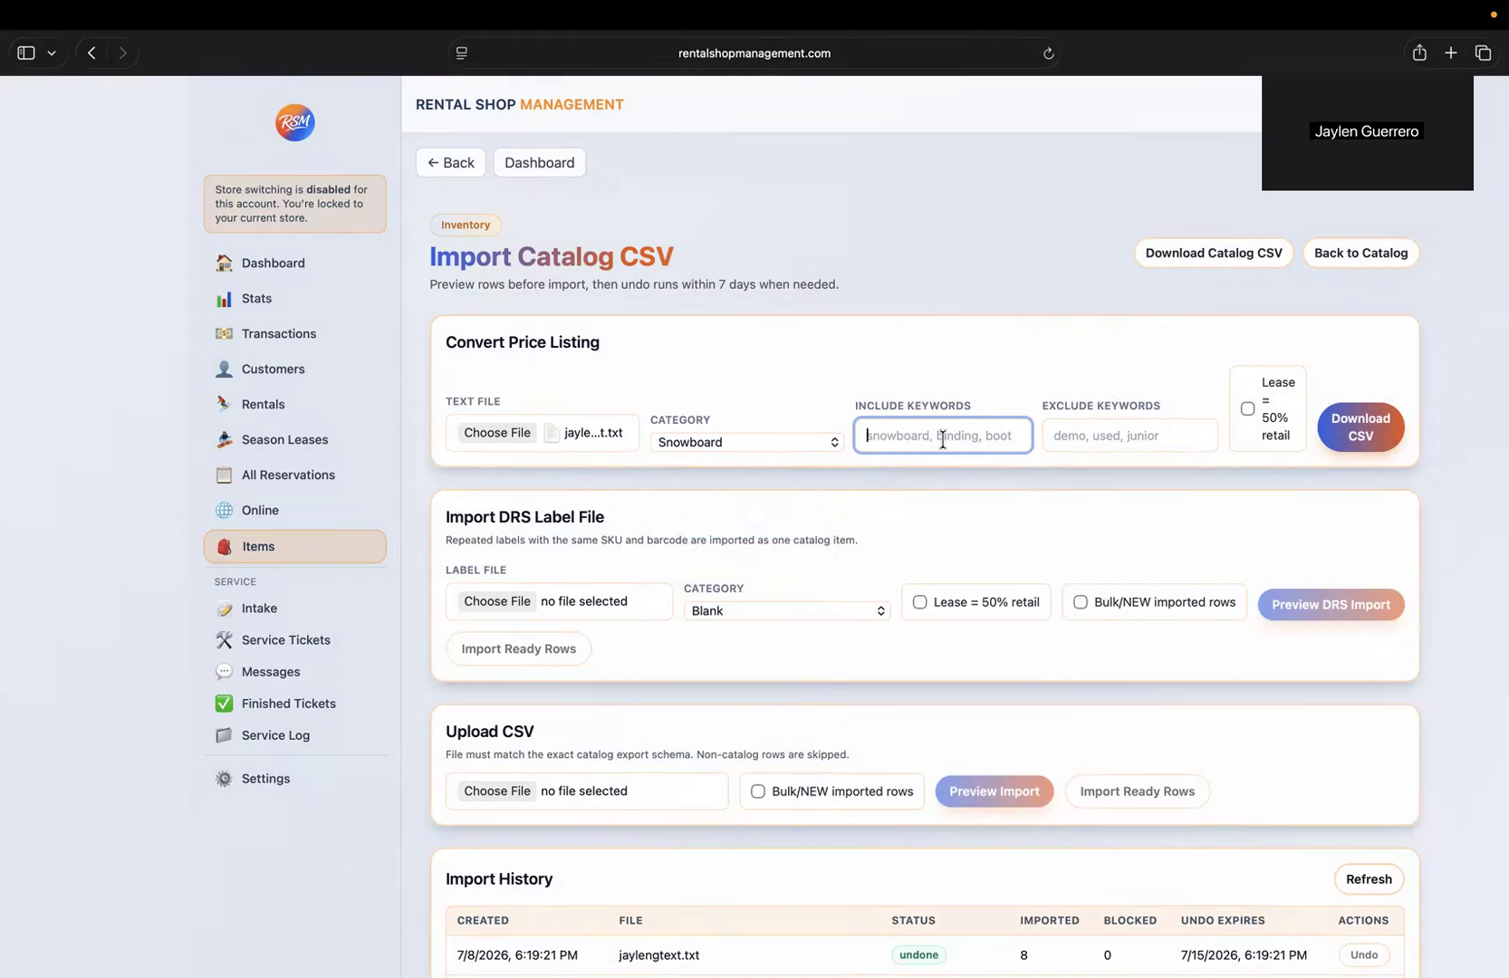
text('26)
key(BackSpace)
key(BackSpace)
key(BackSpace)
click(1173, 430)
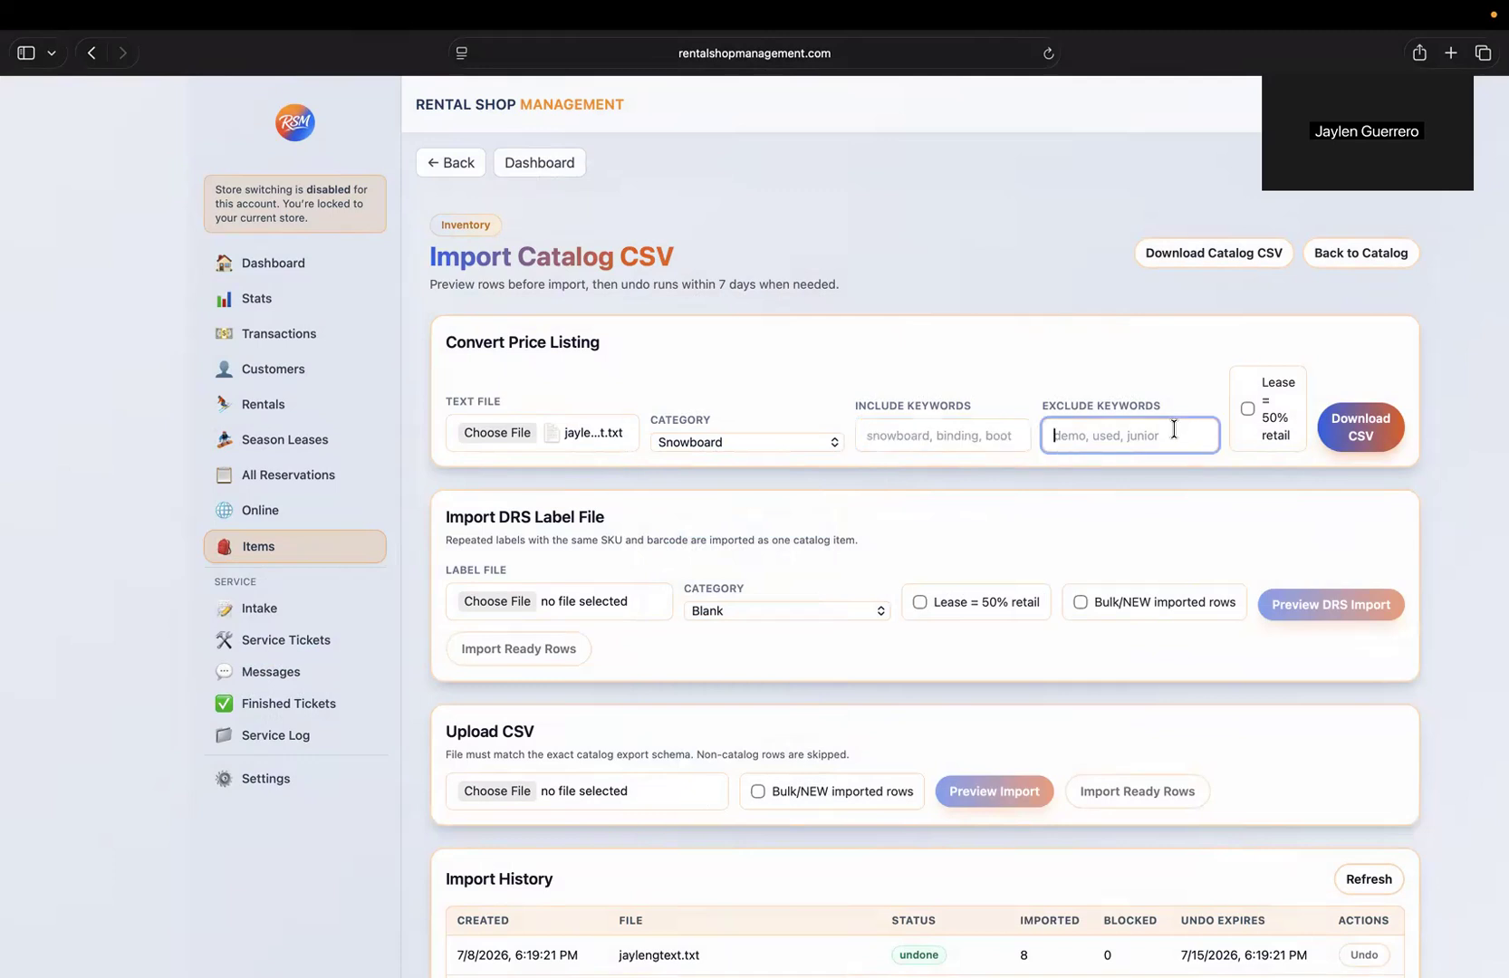
text(jr,)
key(BackSpace)
text(junior)
key(BackSpace)
key(BackSpace)
key(BackSpace)
key(BackSpace)
key(BackSpace)
key(BackSpace)
key(BackSpace)
key(BackSpace)
key(BackSpace)
key(BackSpace)
- Download the converted price listing as CSV with the include keyword '26 and the lease price at 50% of retail
click(987, 428)
text('26)
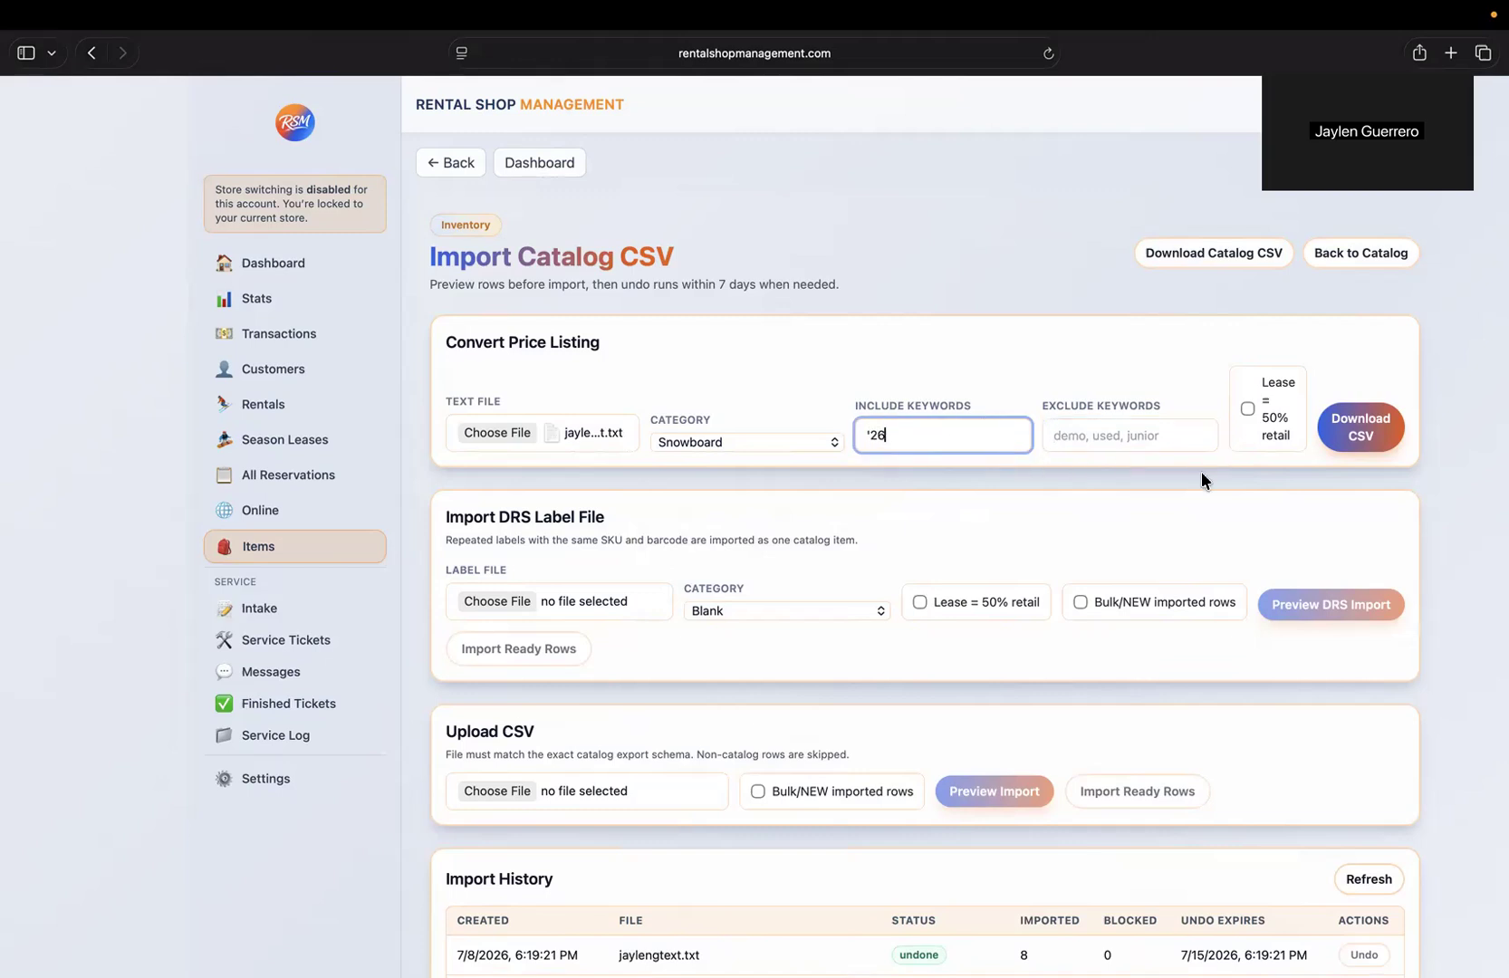
click(1246, 407)
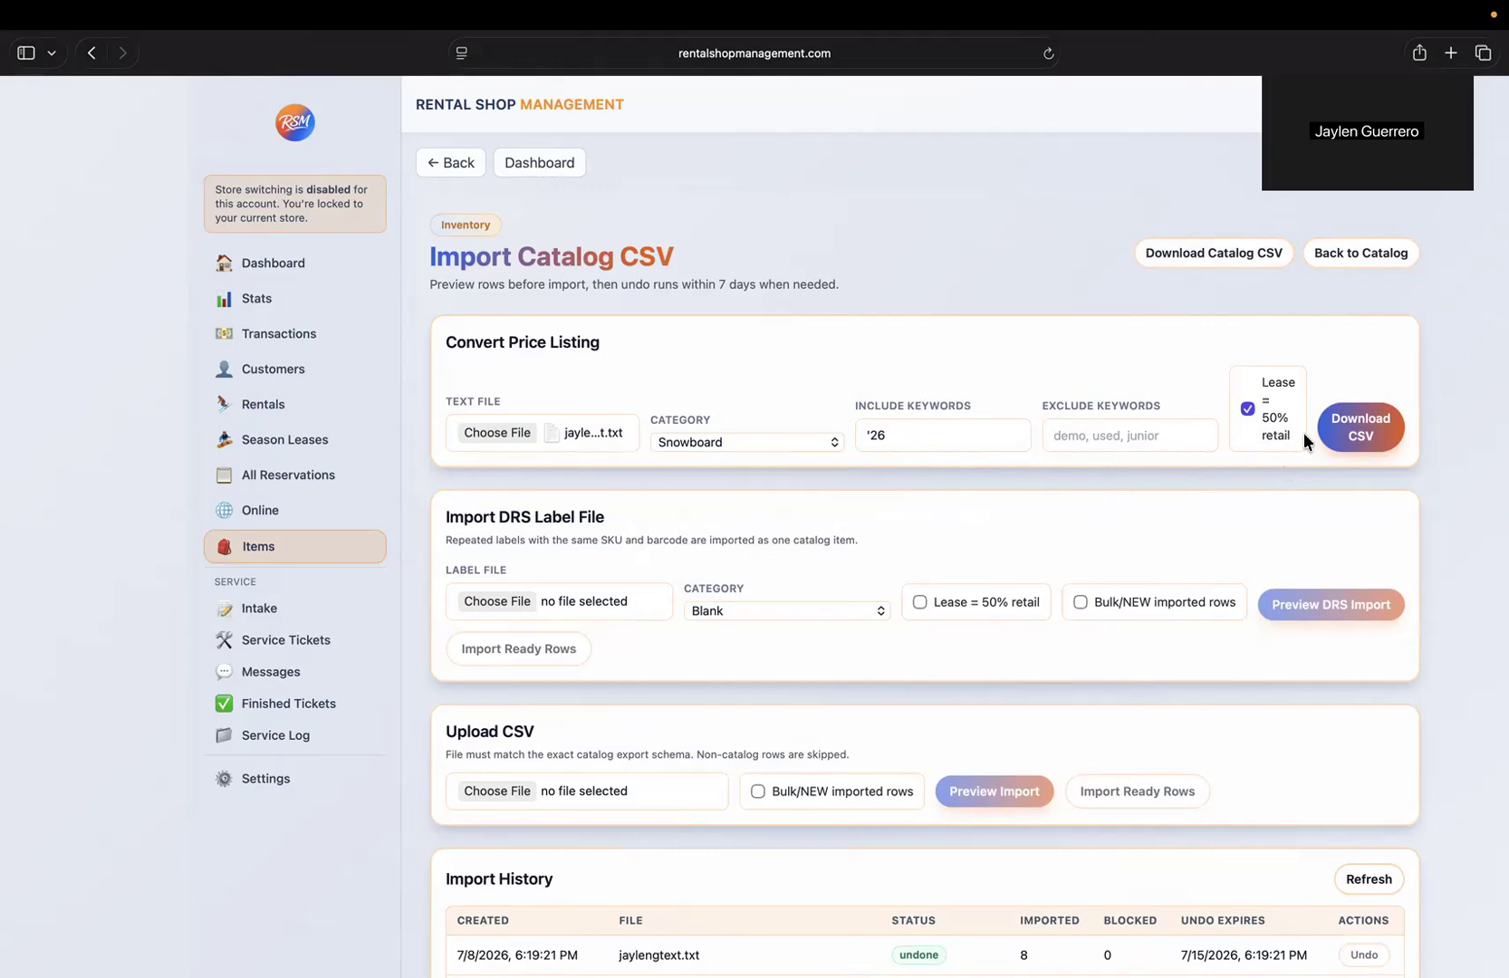
click(1356, 436)
- Choose items-catalog-converted-2026-07-26.csv from Downloads as the catalog file for the CSV upload
scroll(683, 410, down, 3)
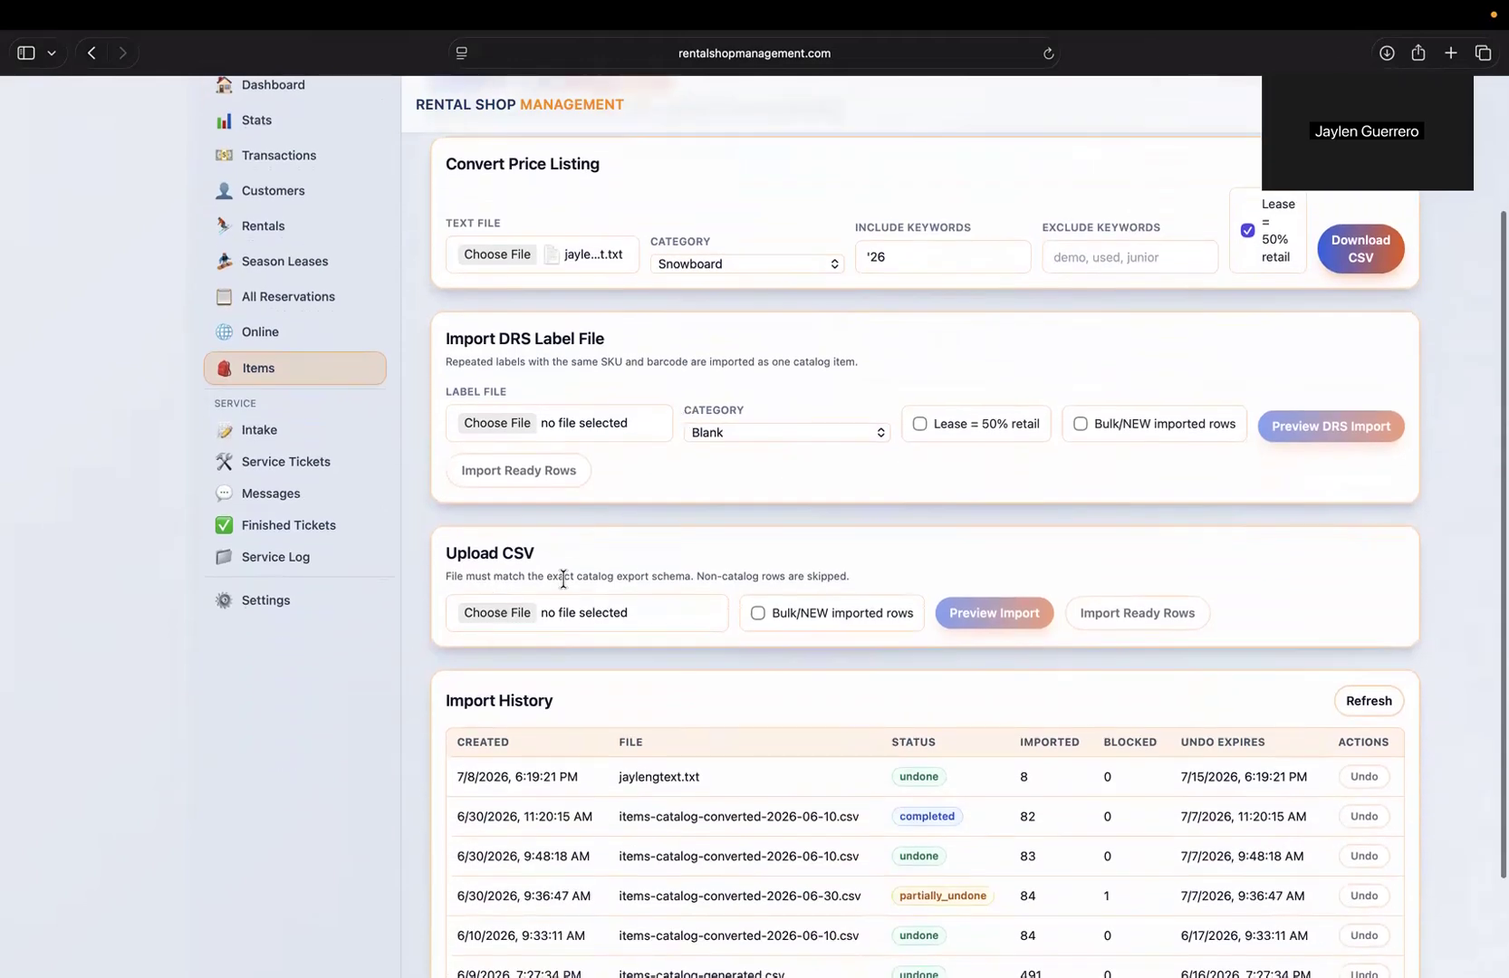
click(501, 610)
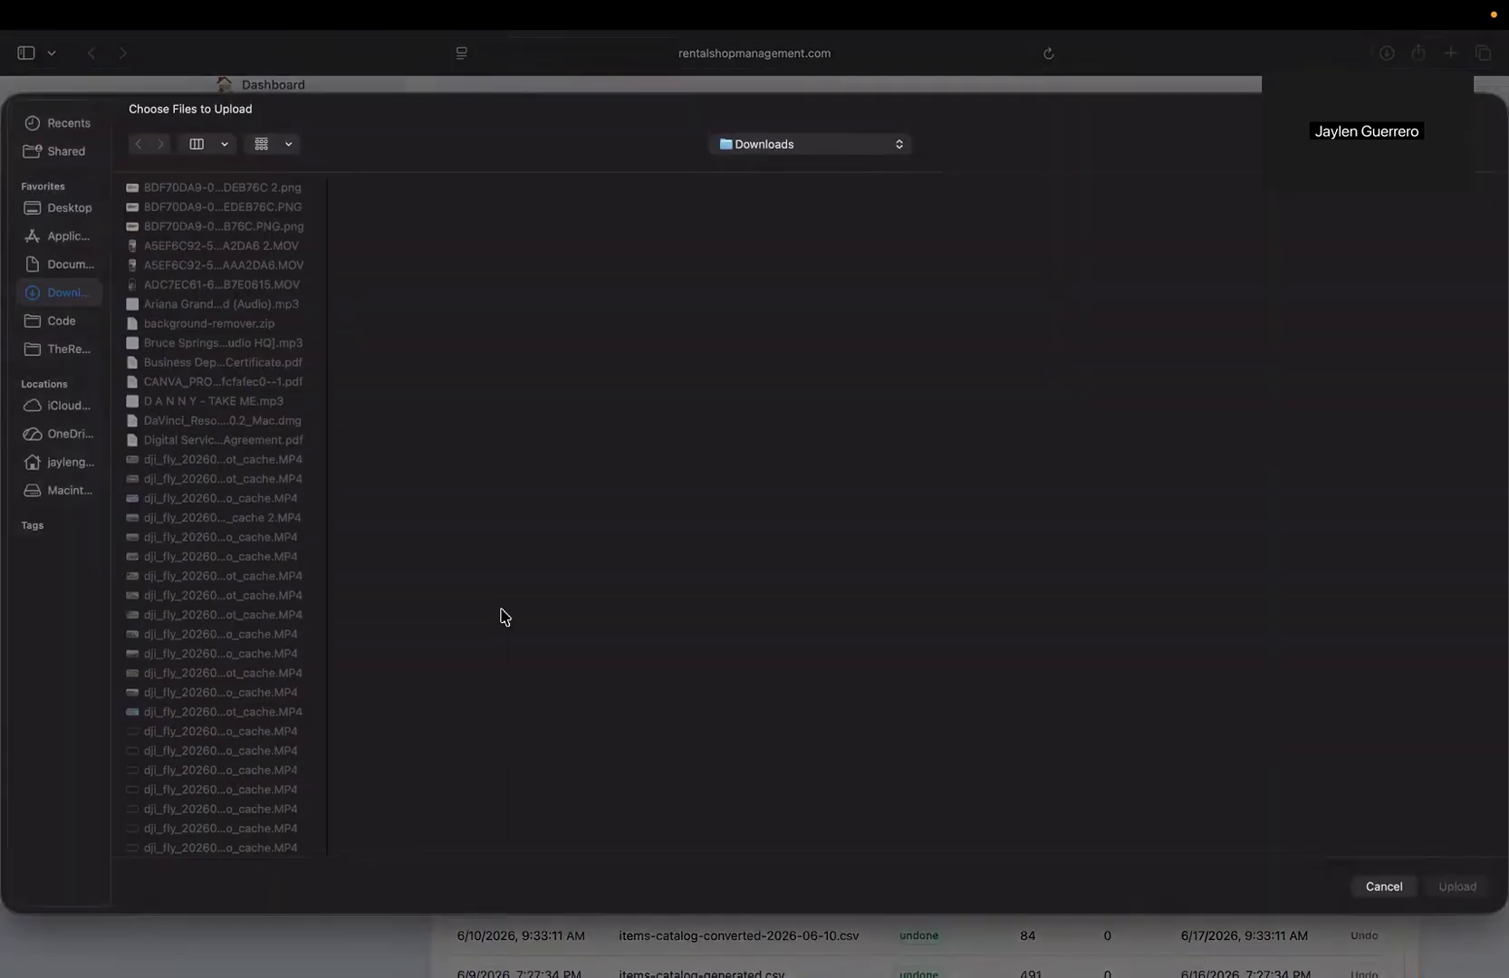
scroll(133, 319, down, 15)
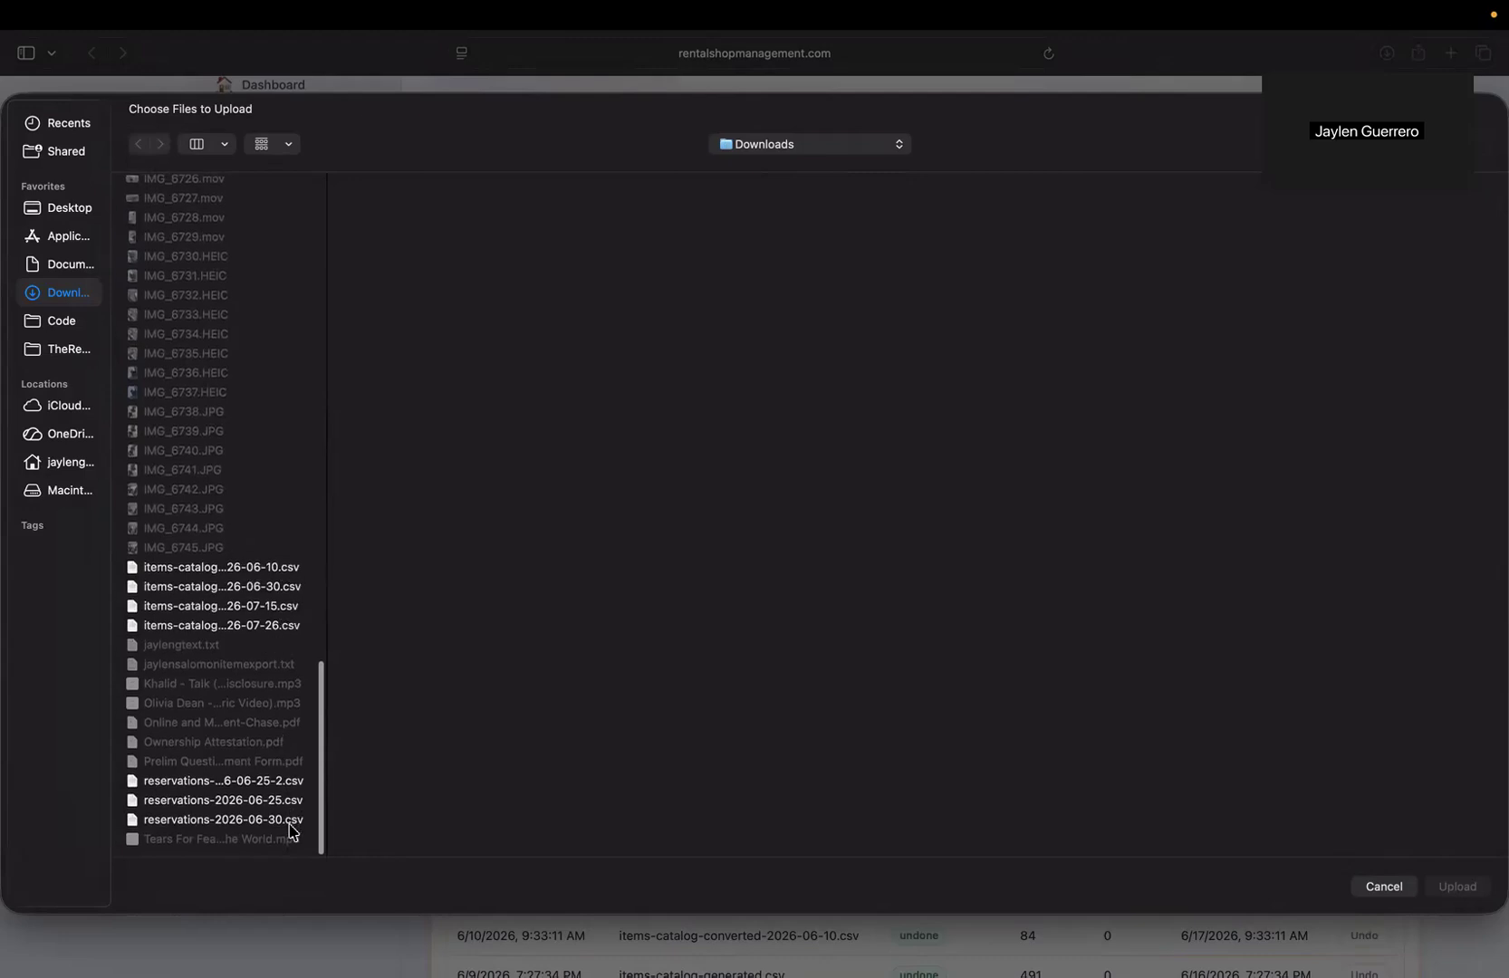
click(274, 626)
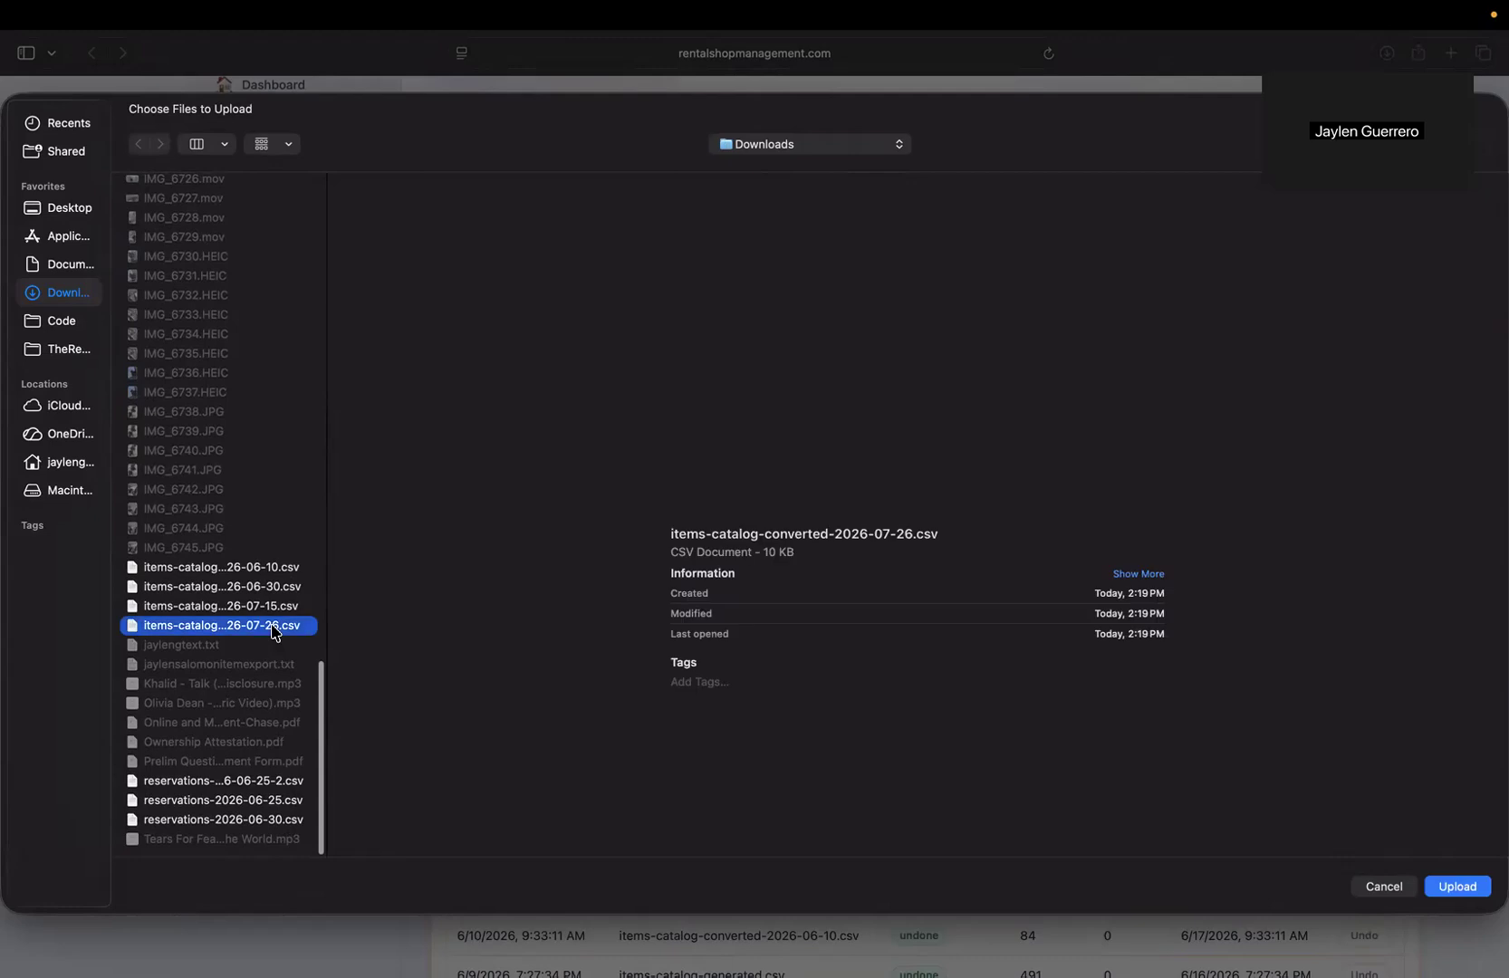
click(1440, 883)
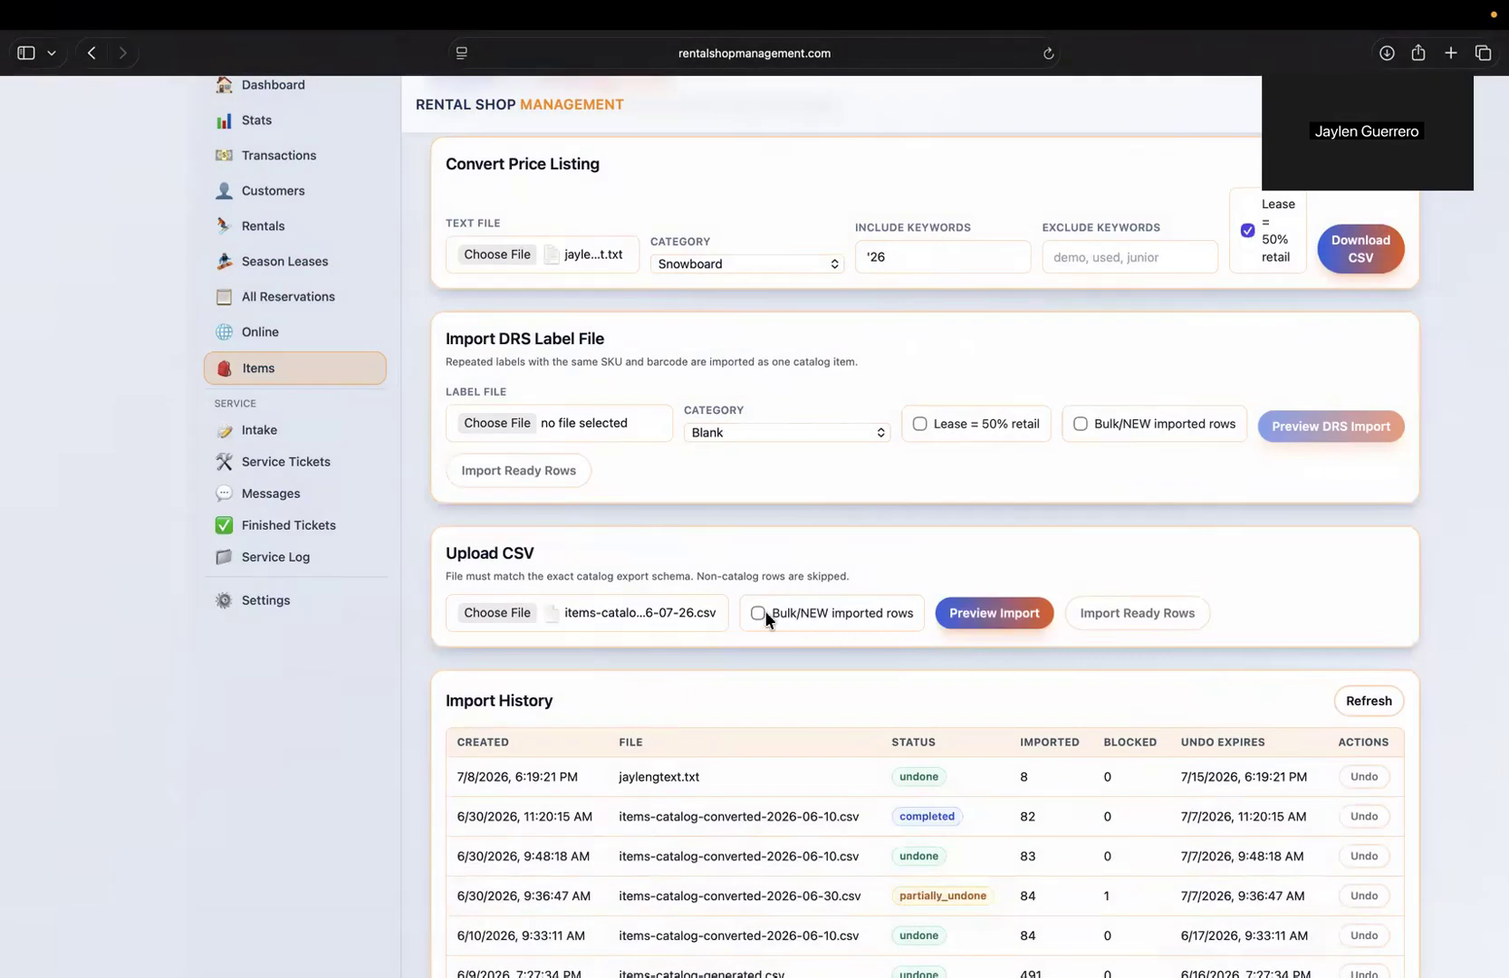
- Preview the import of the chosen catalog CSV and examine the row summary and the listed catalog rows
click(993, 614)
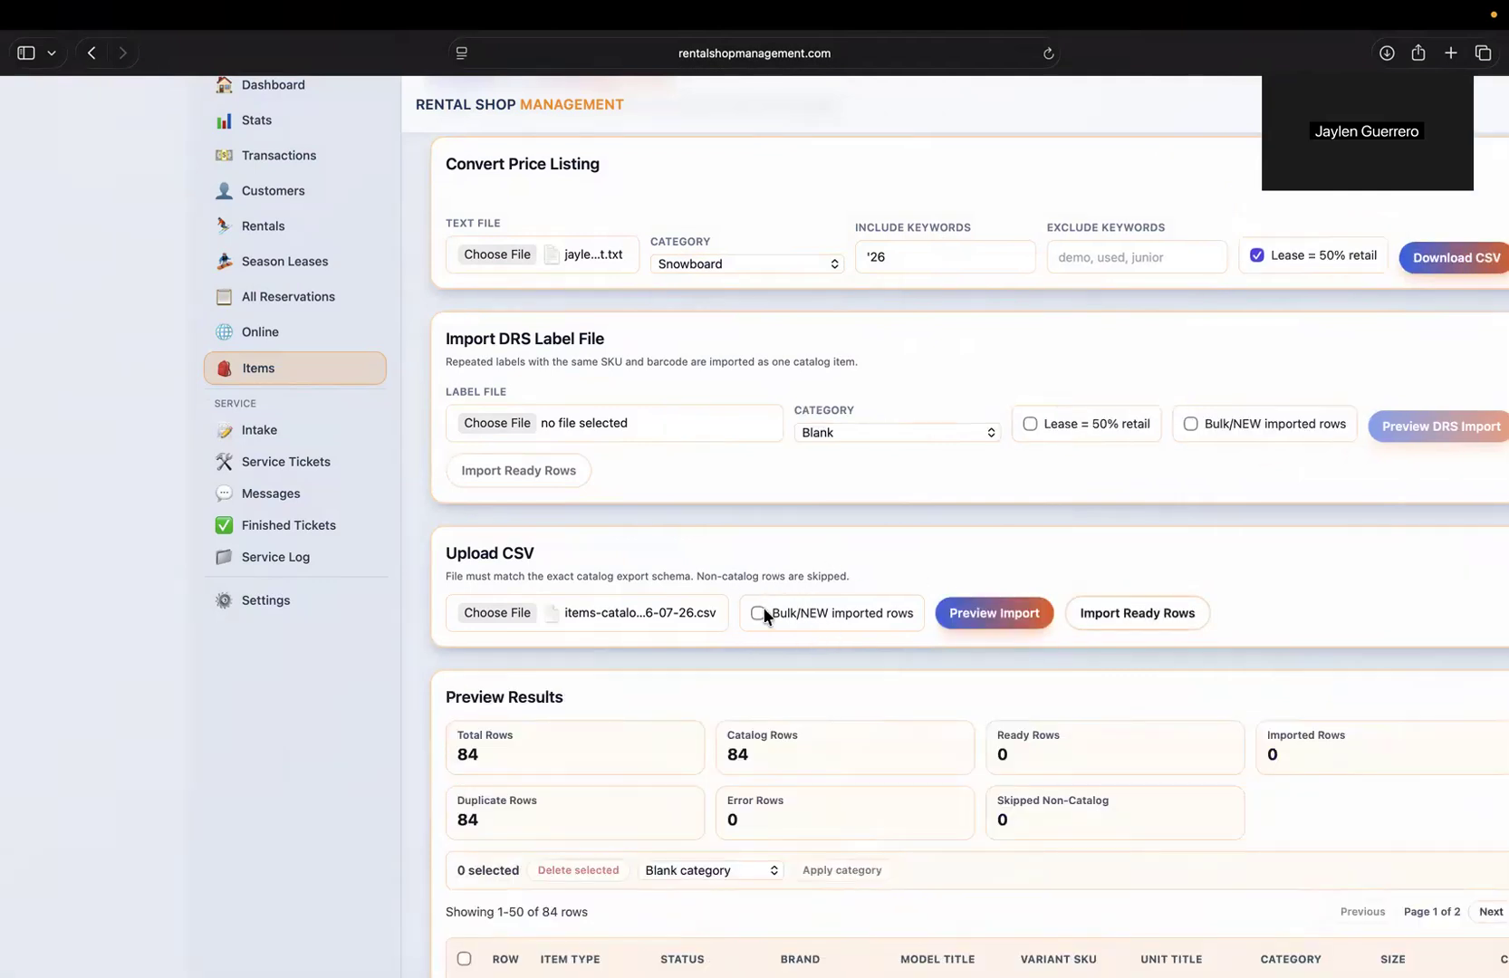
scroll(764, 609, down, 2)
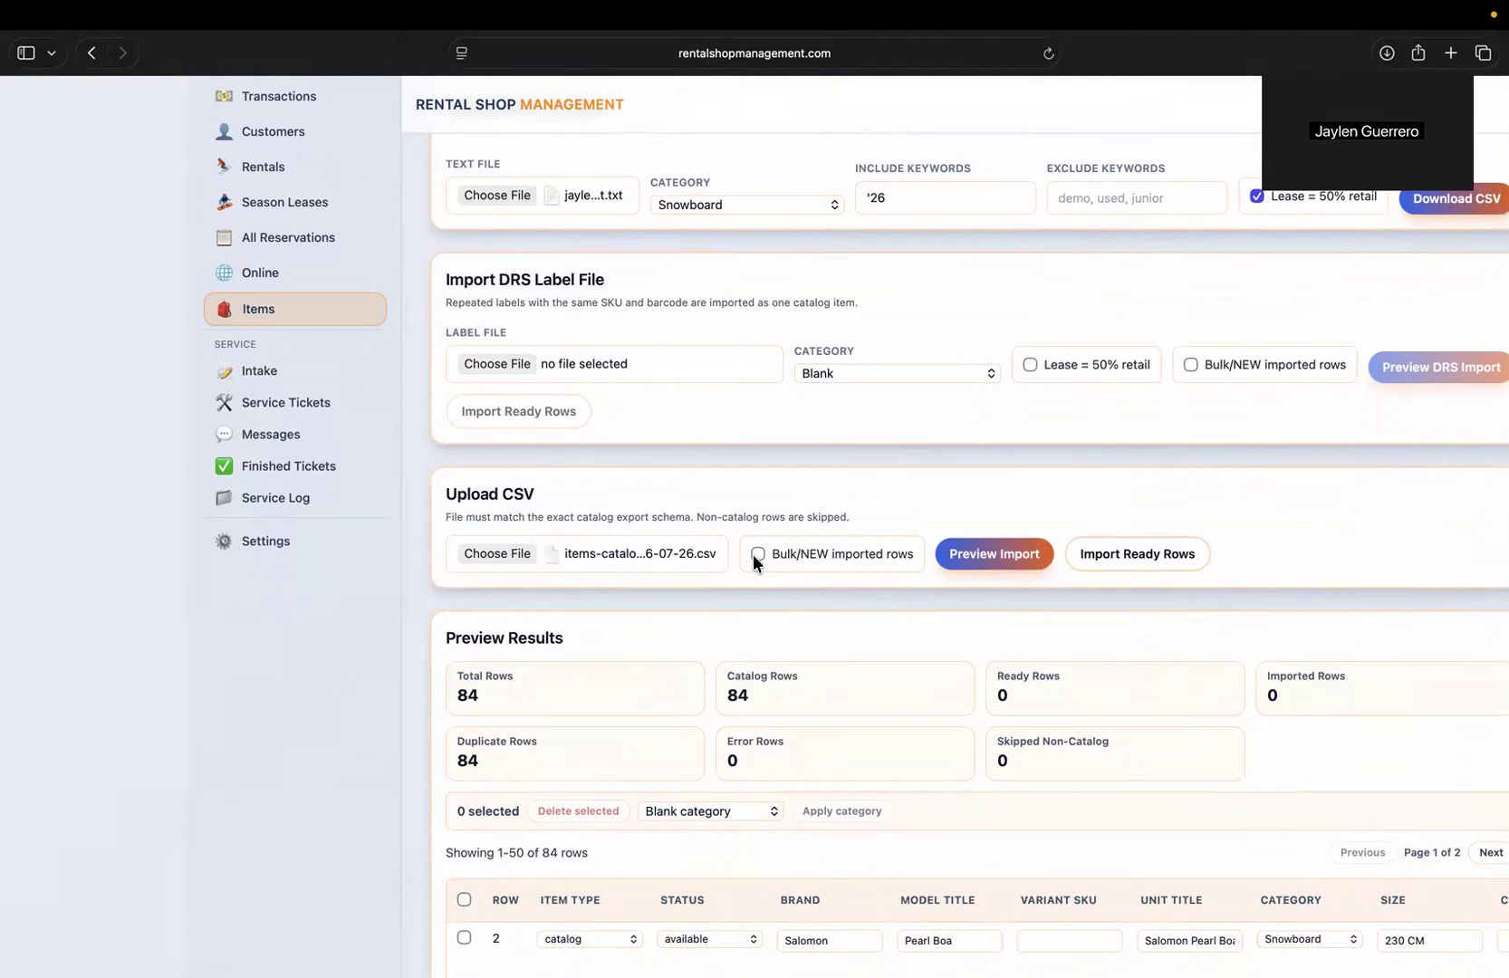
scroll(813, 597, down, 1)
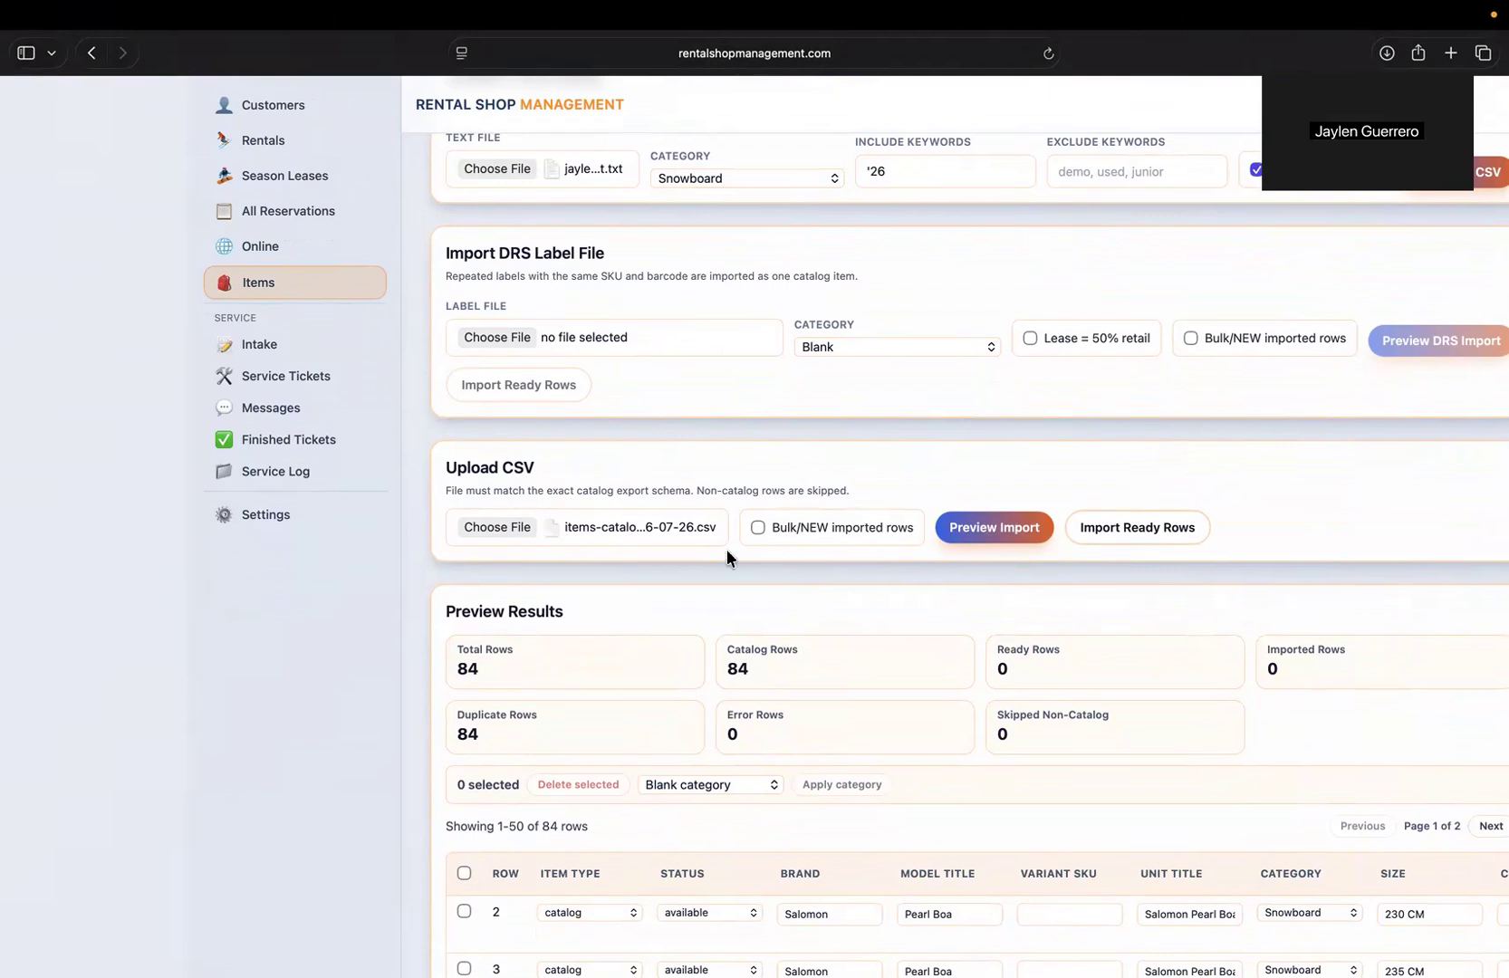
scroll(731, 556, down, 7)
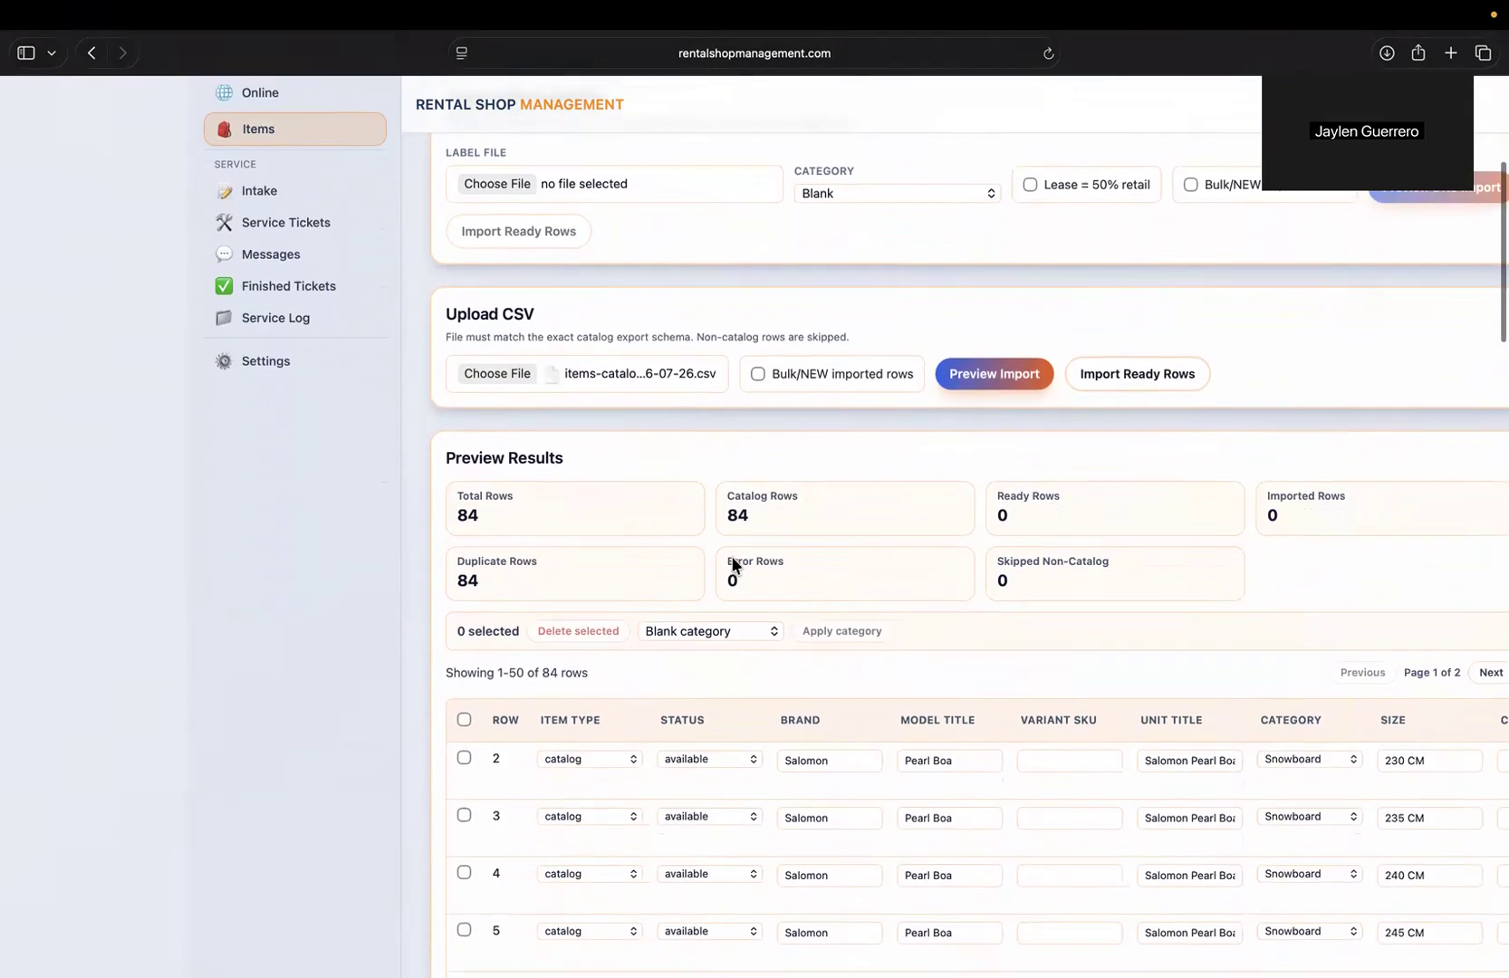
scroll(727, 481, down, 5)
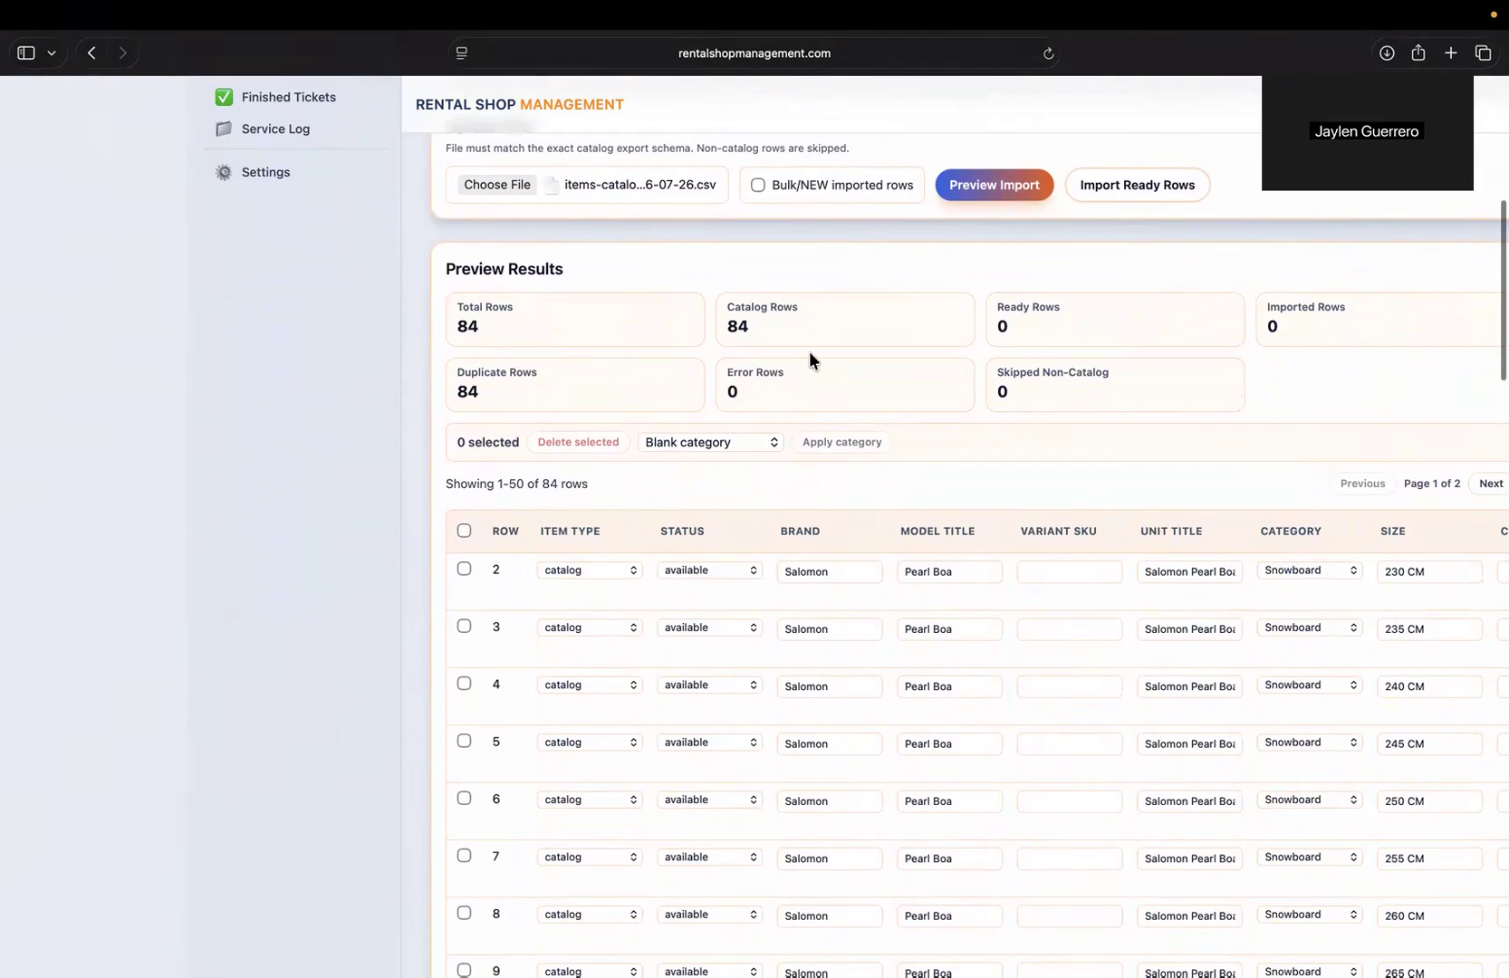
scroll(809, 351, down, 2)
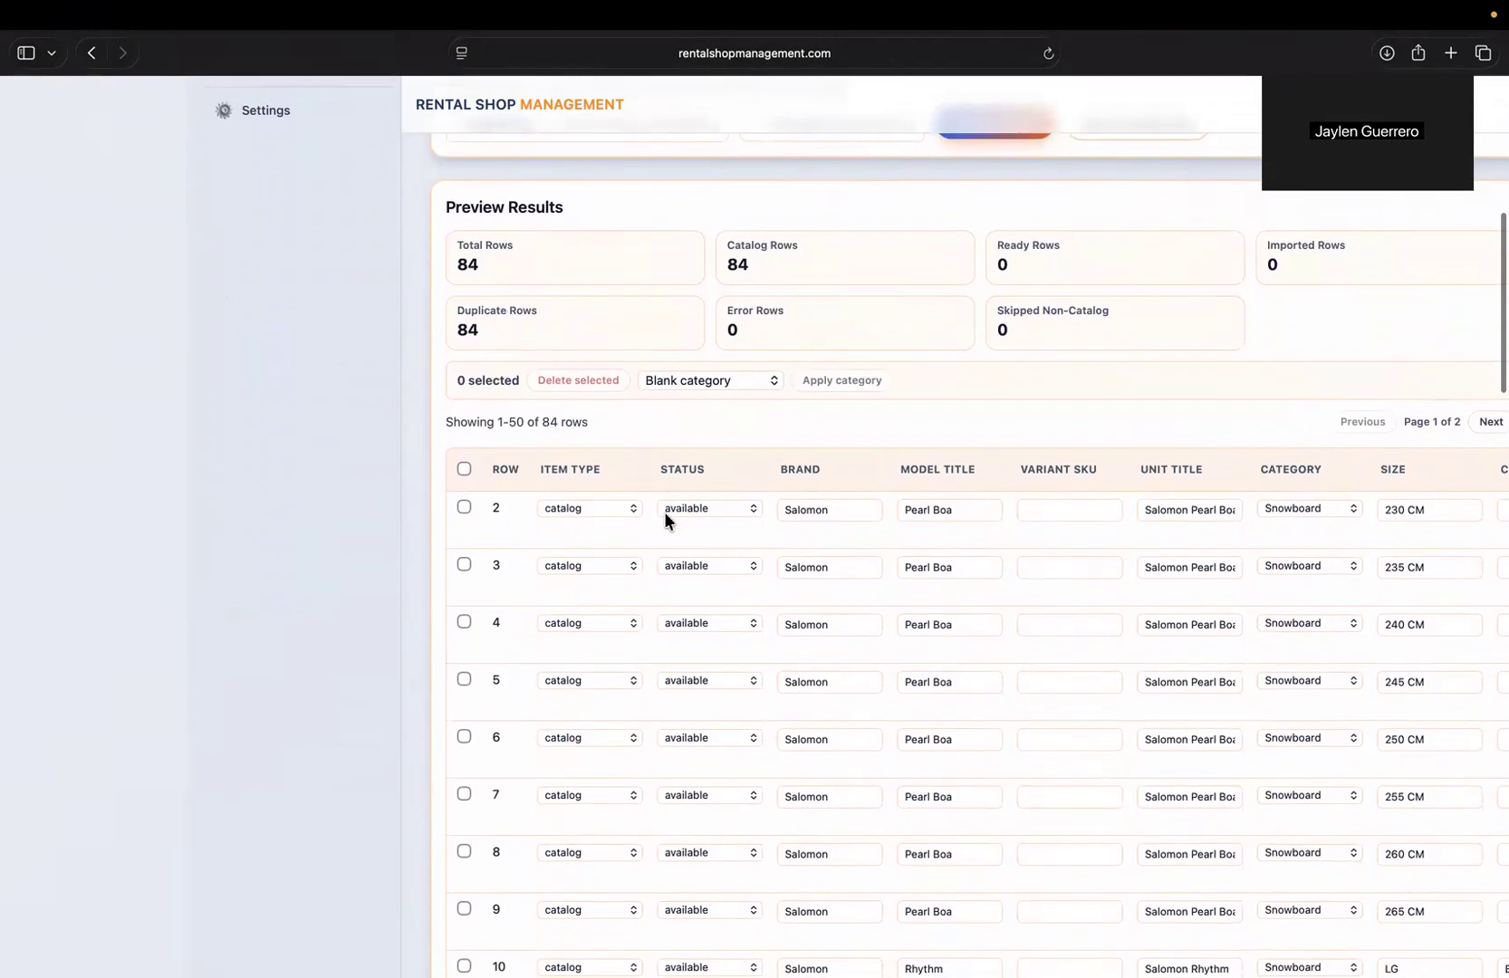
- Examine the previewed CSV rows' lease price, sale price, import status and message columns
scroll(668, 579, right, 2)
scroll(1043, 500, right, 10)
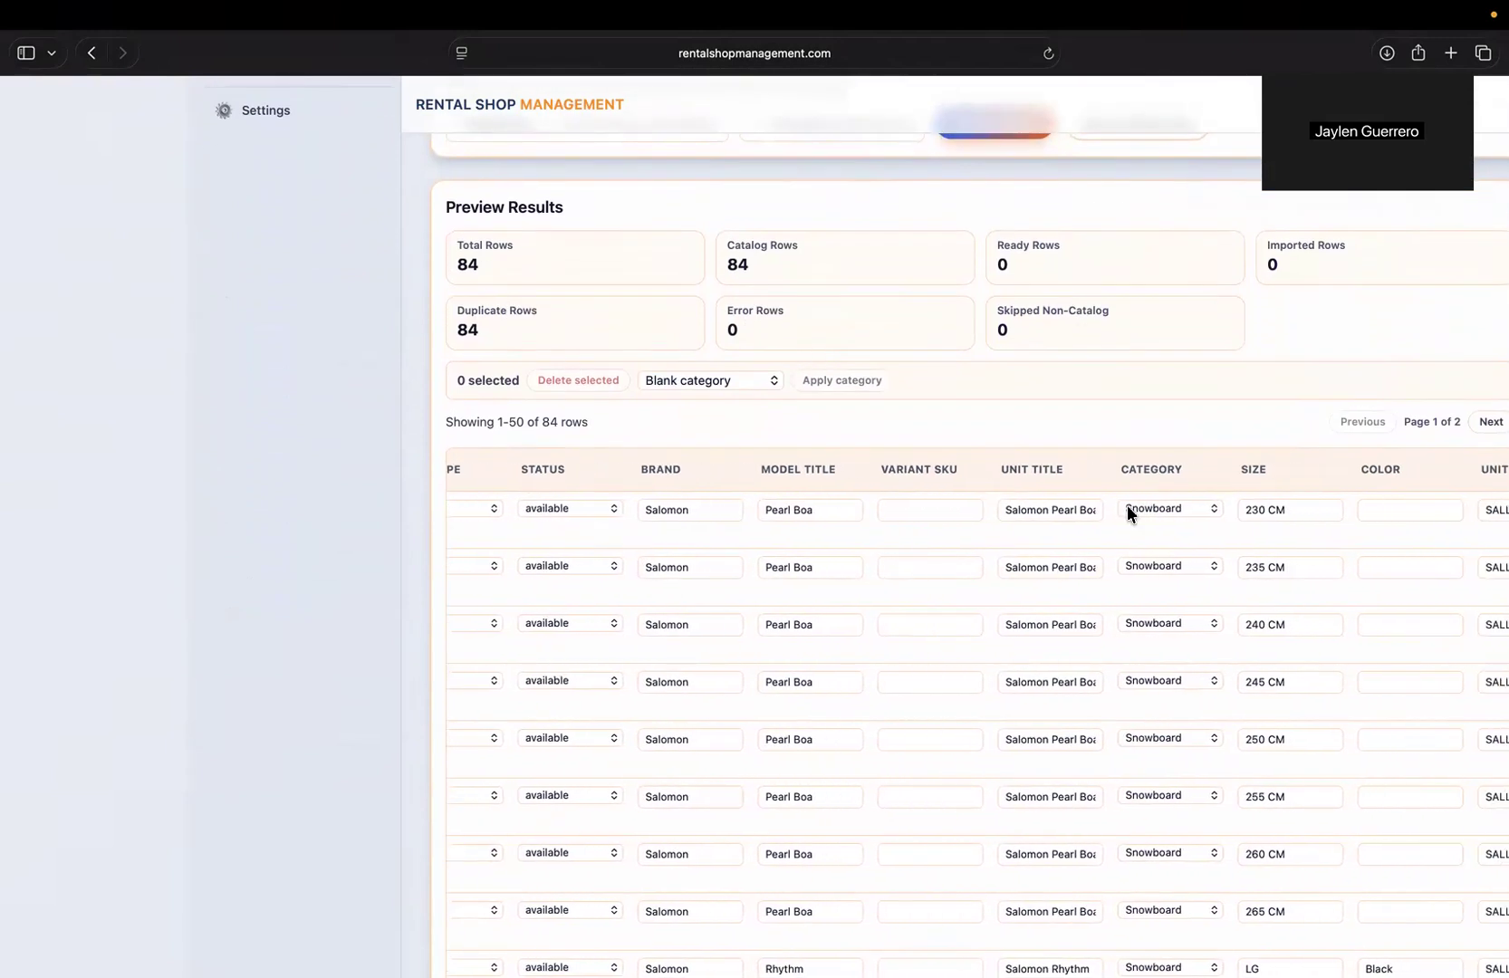
scroll(952, 514, right, 15)
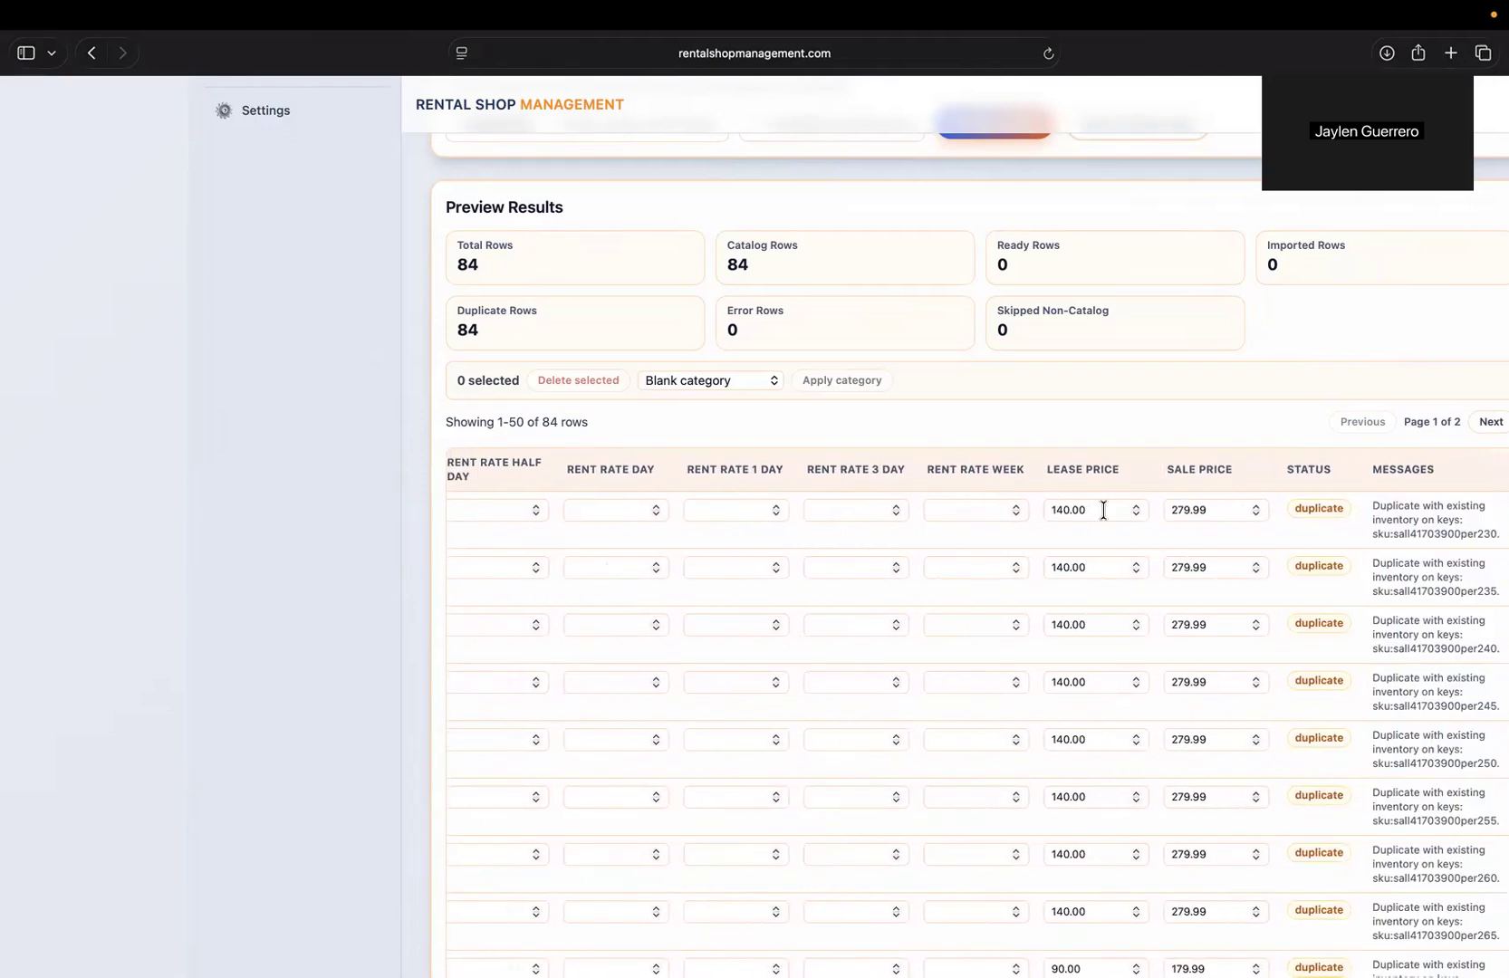
scroll(1218, 556, down, 3)
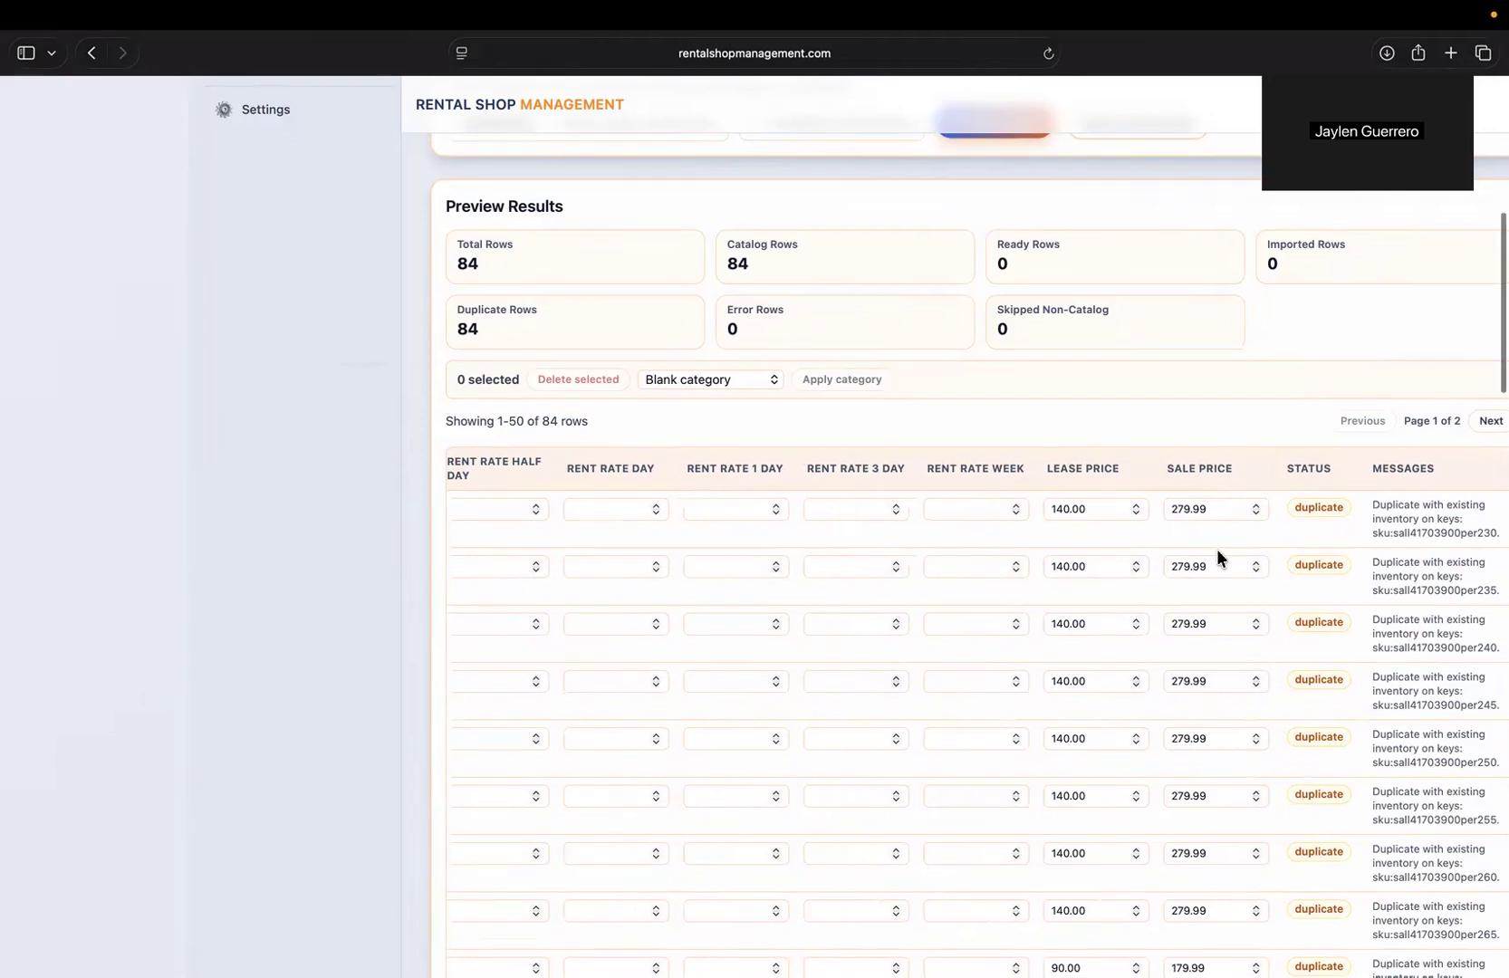
scroll(1267, 536, down, 20)
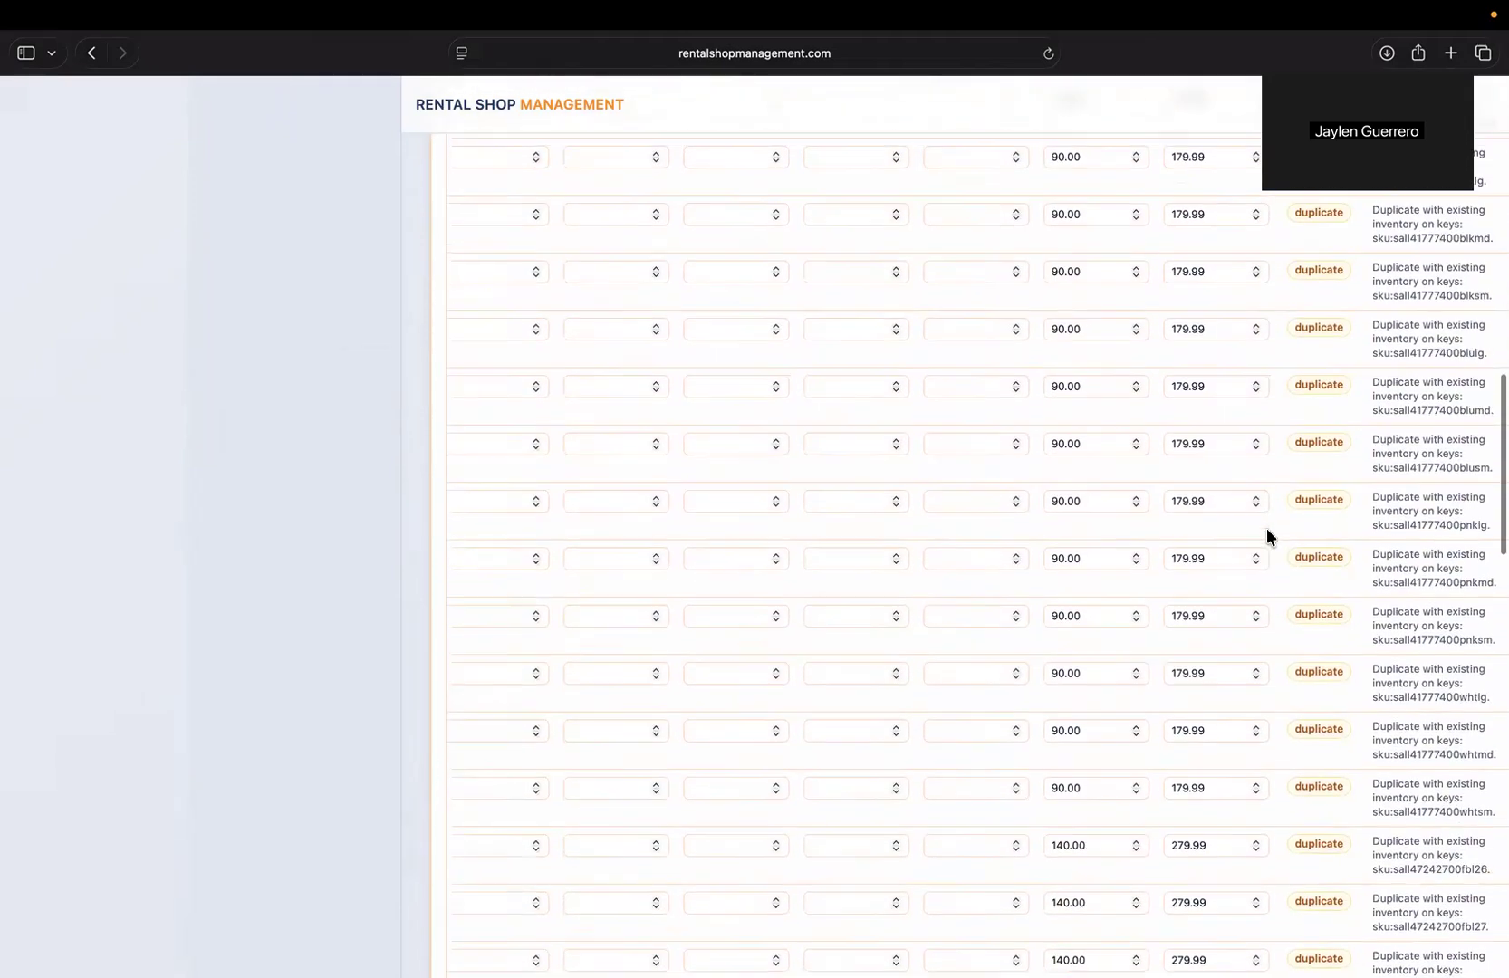
scroll(1340, 511, up, 20)
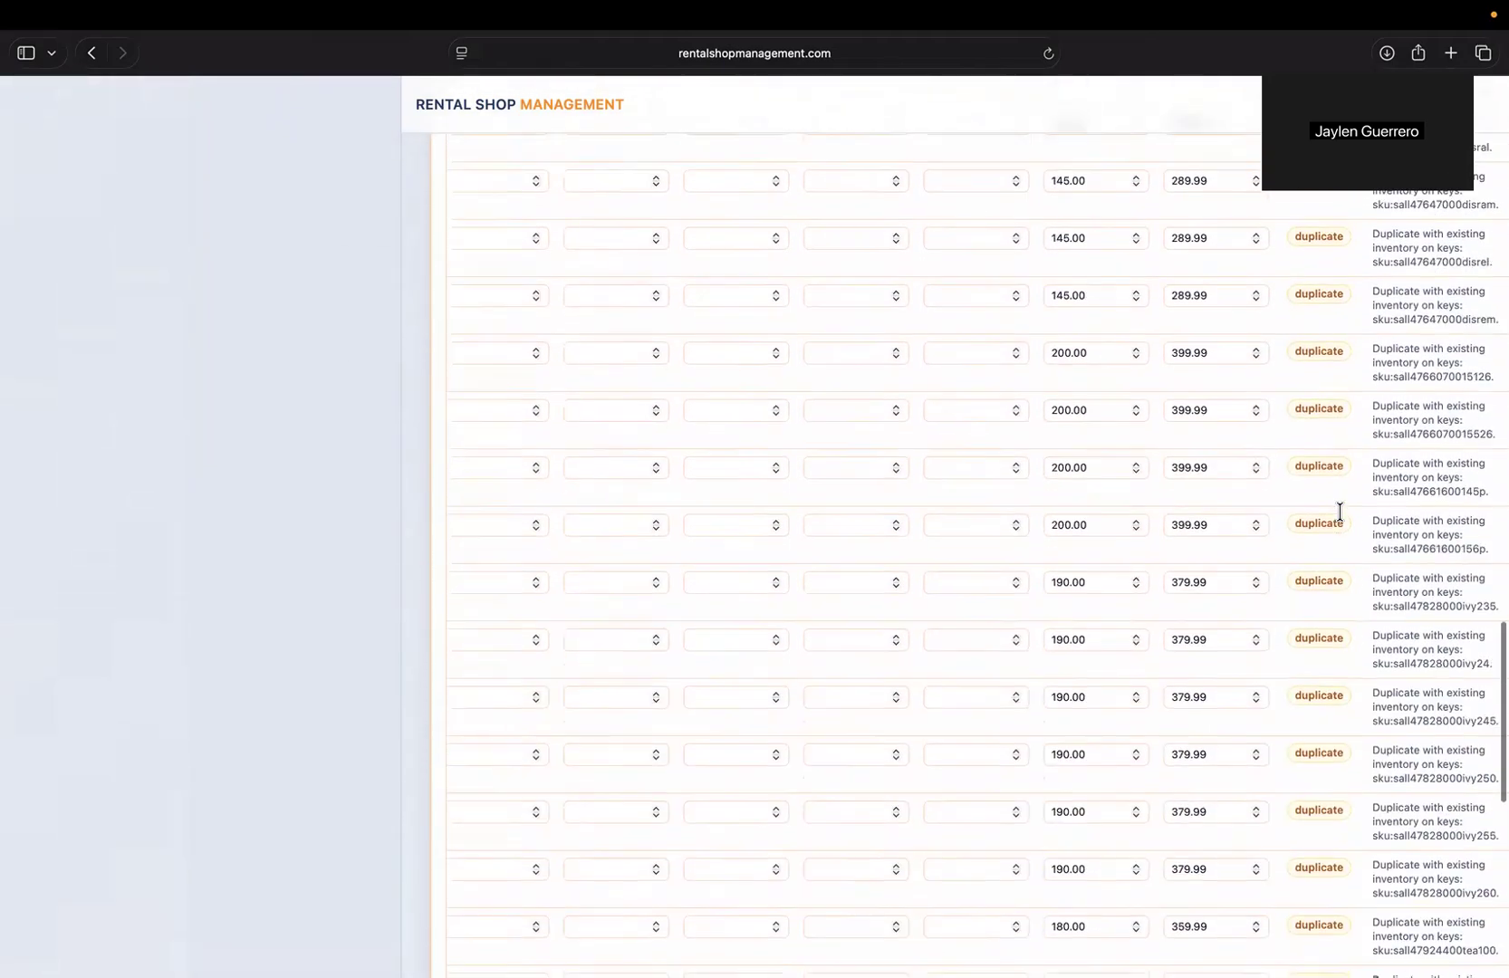
scroll(1340, 512, up, 5)
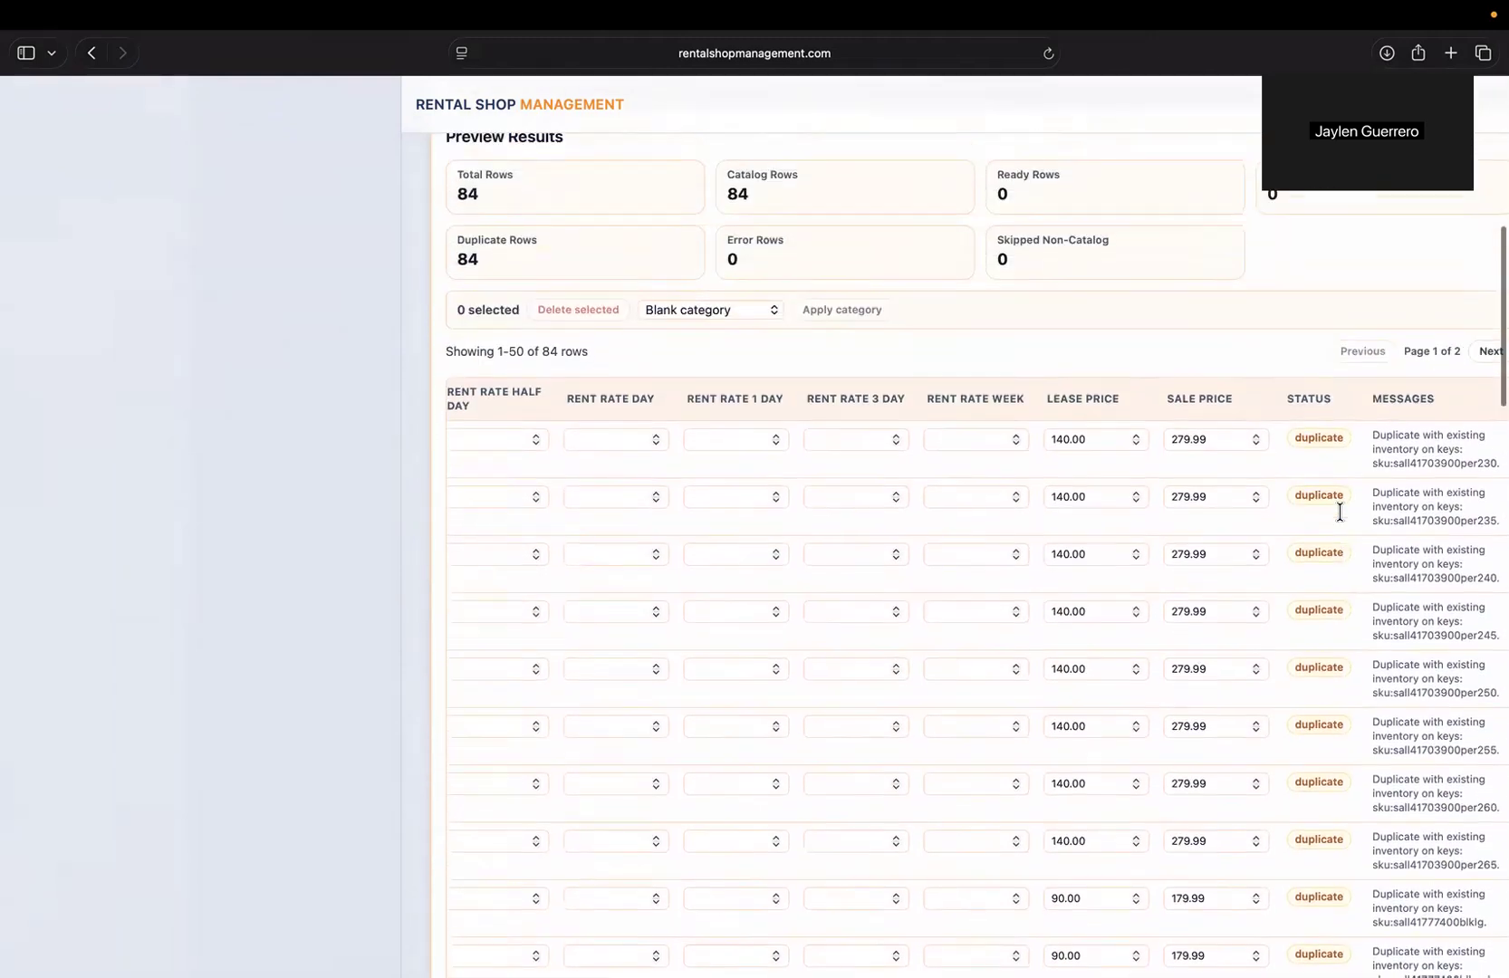
scroll(1344, 516, left, 5)
scroll(1249, 527, right, 10)
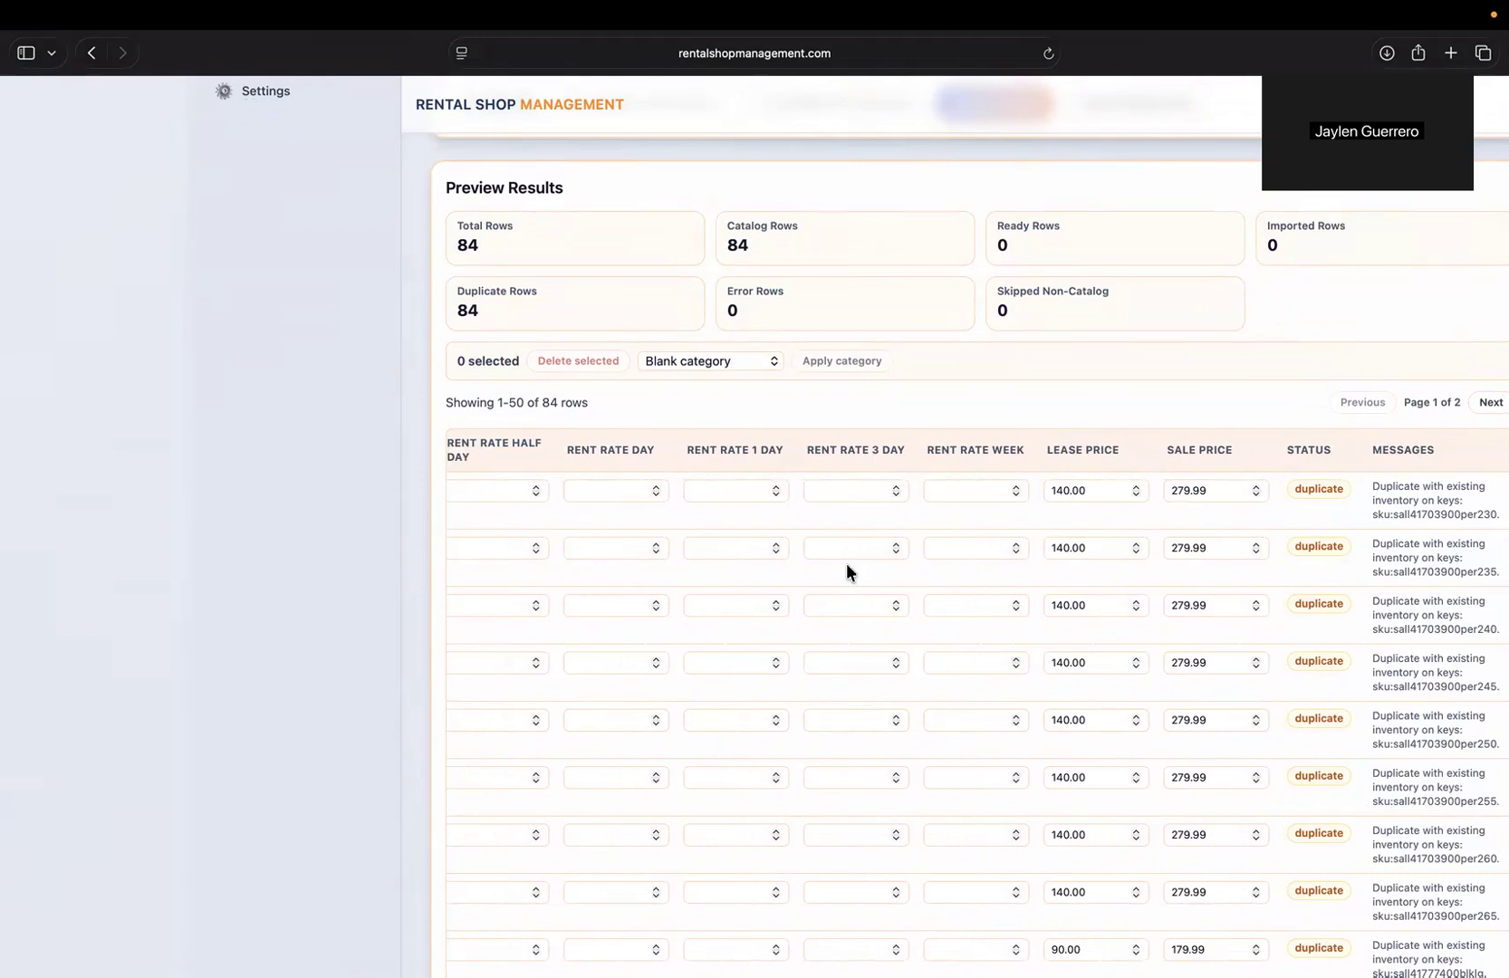
scroll(847, 563, left, 10)
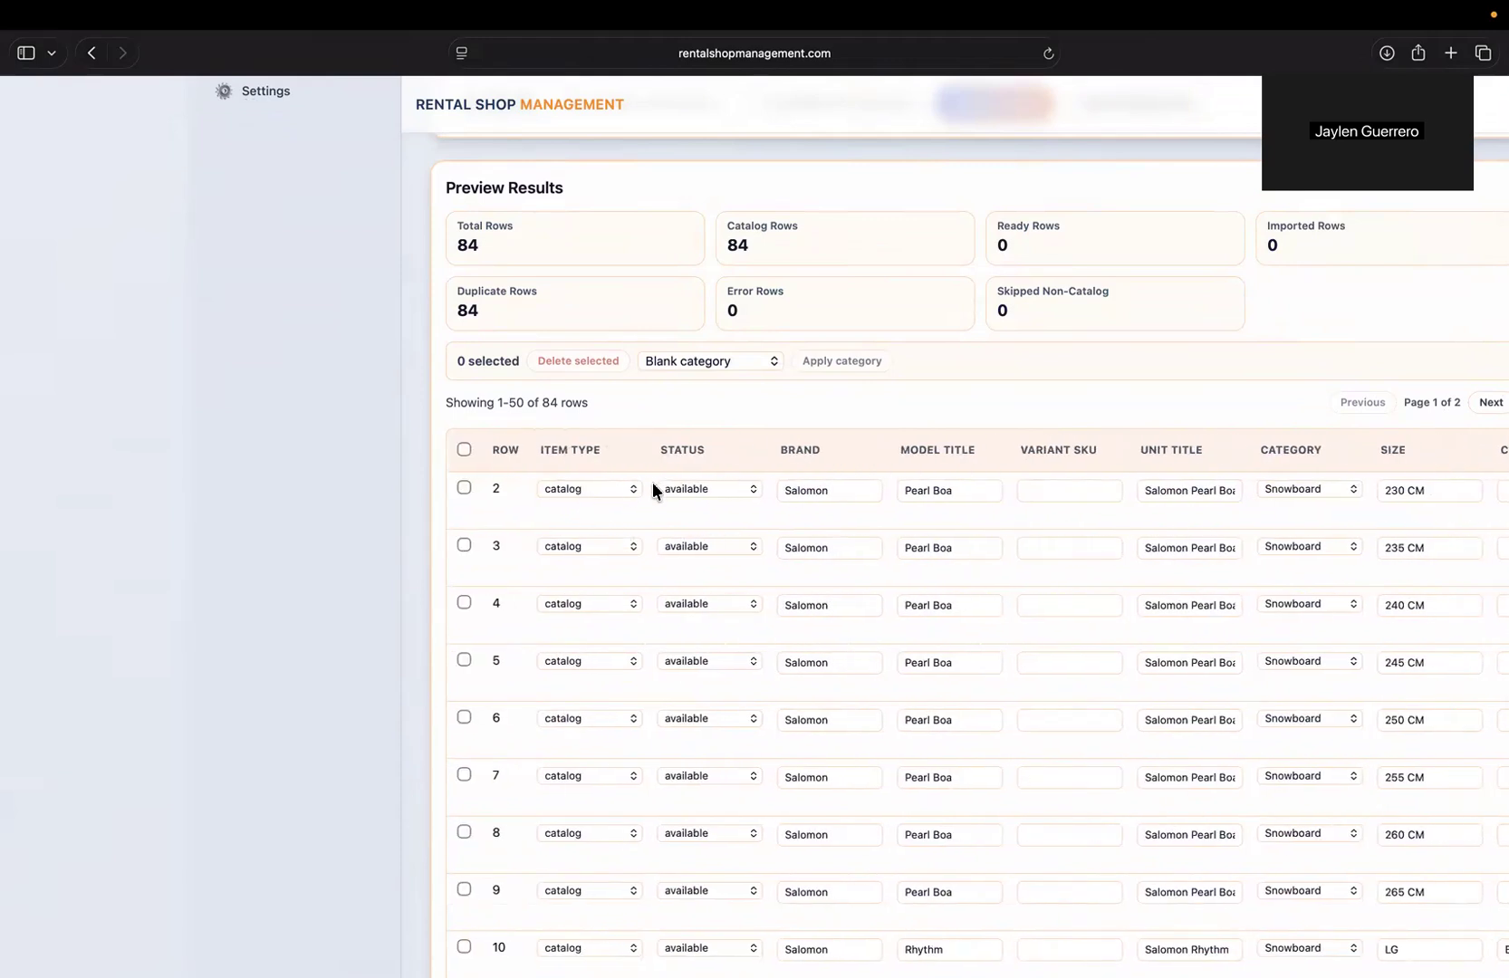
- Check row 2's item type and status choices and its text fields, and set its category to Snowboard Boots
click(603, 489)
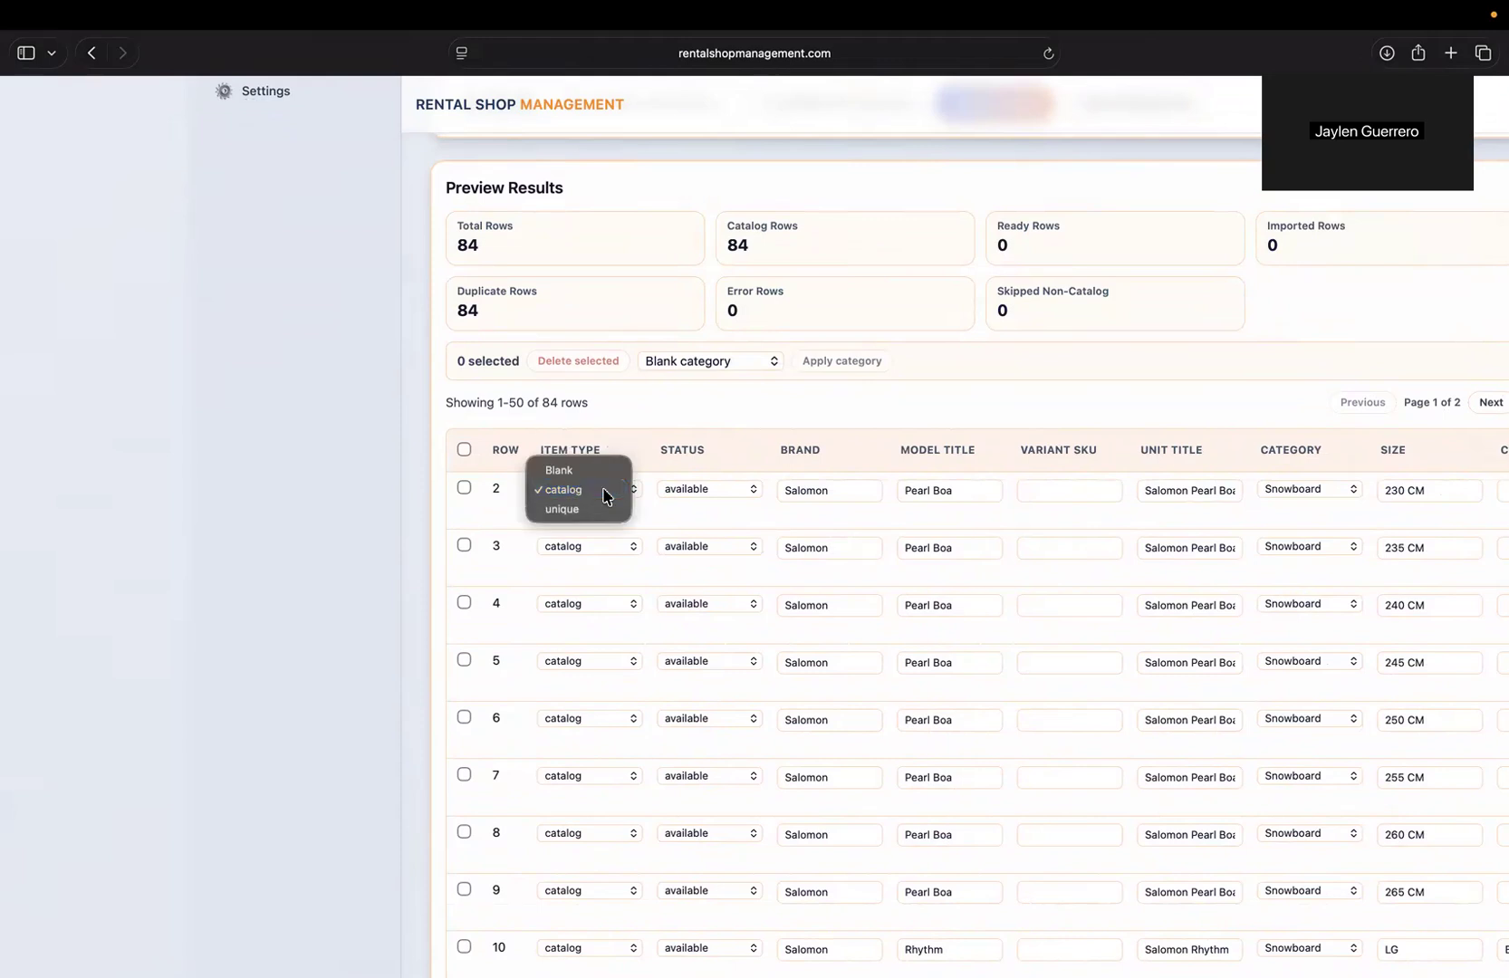
click(602, 489)
click(670, 489)
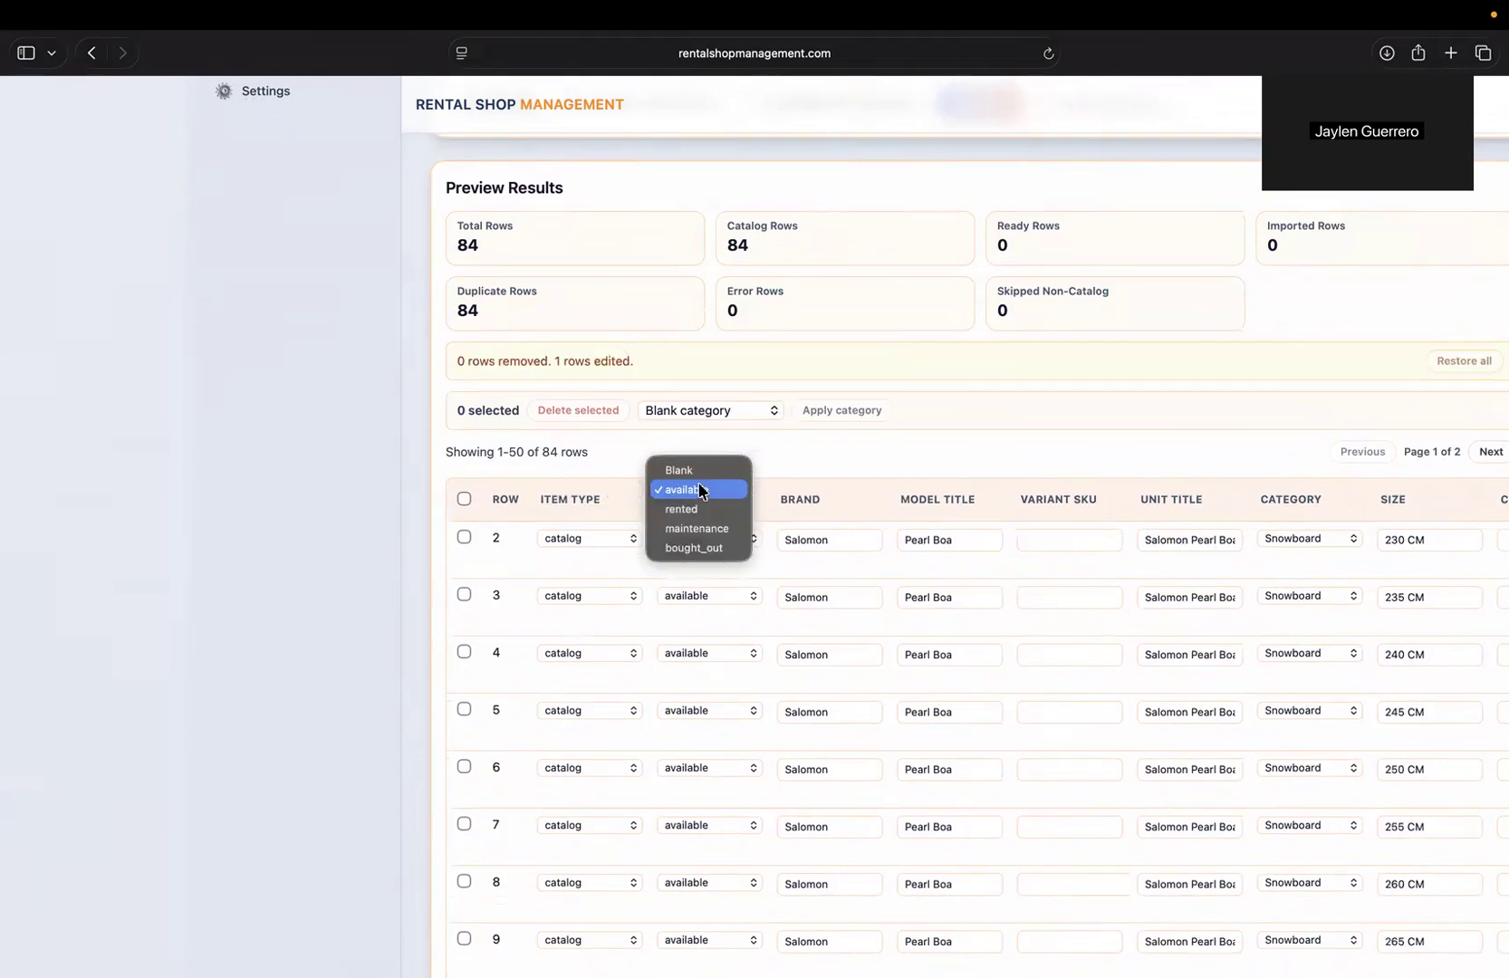
click(803, 497)
click(831, 534)
scroll(886, 587, down, 1)
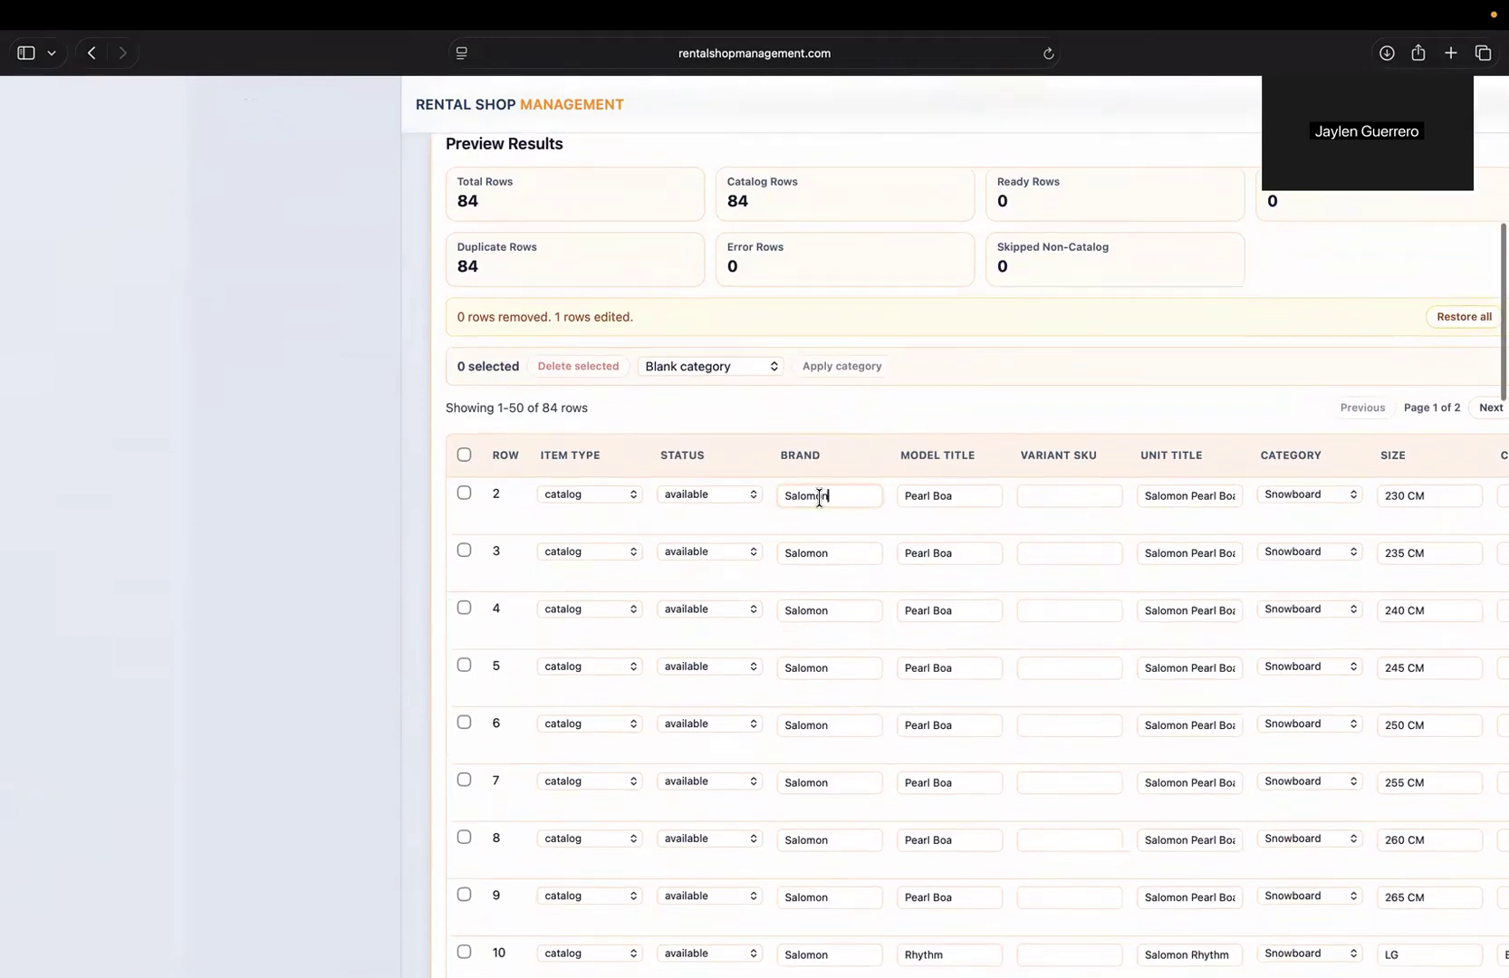
click(984, 493)
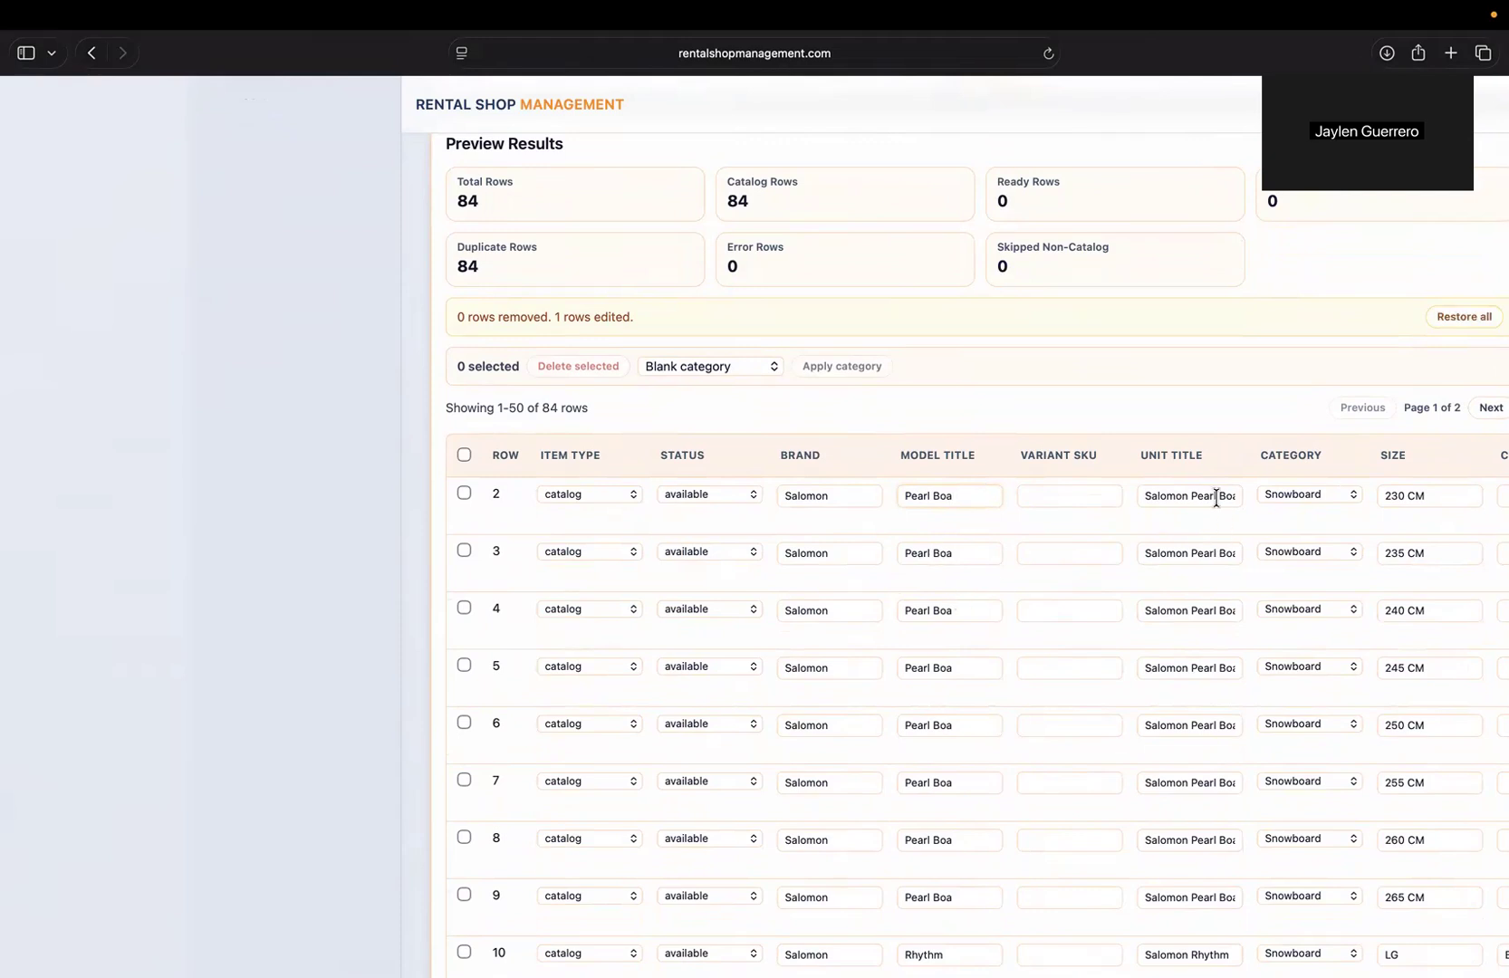
drag(1214, 495, 1255, 502)
click(1273, 493)
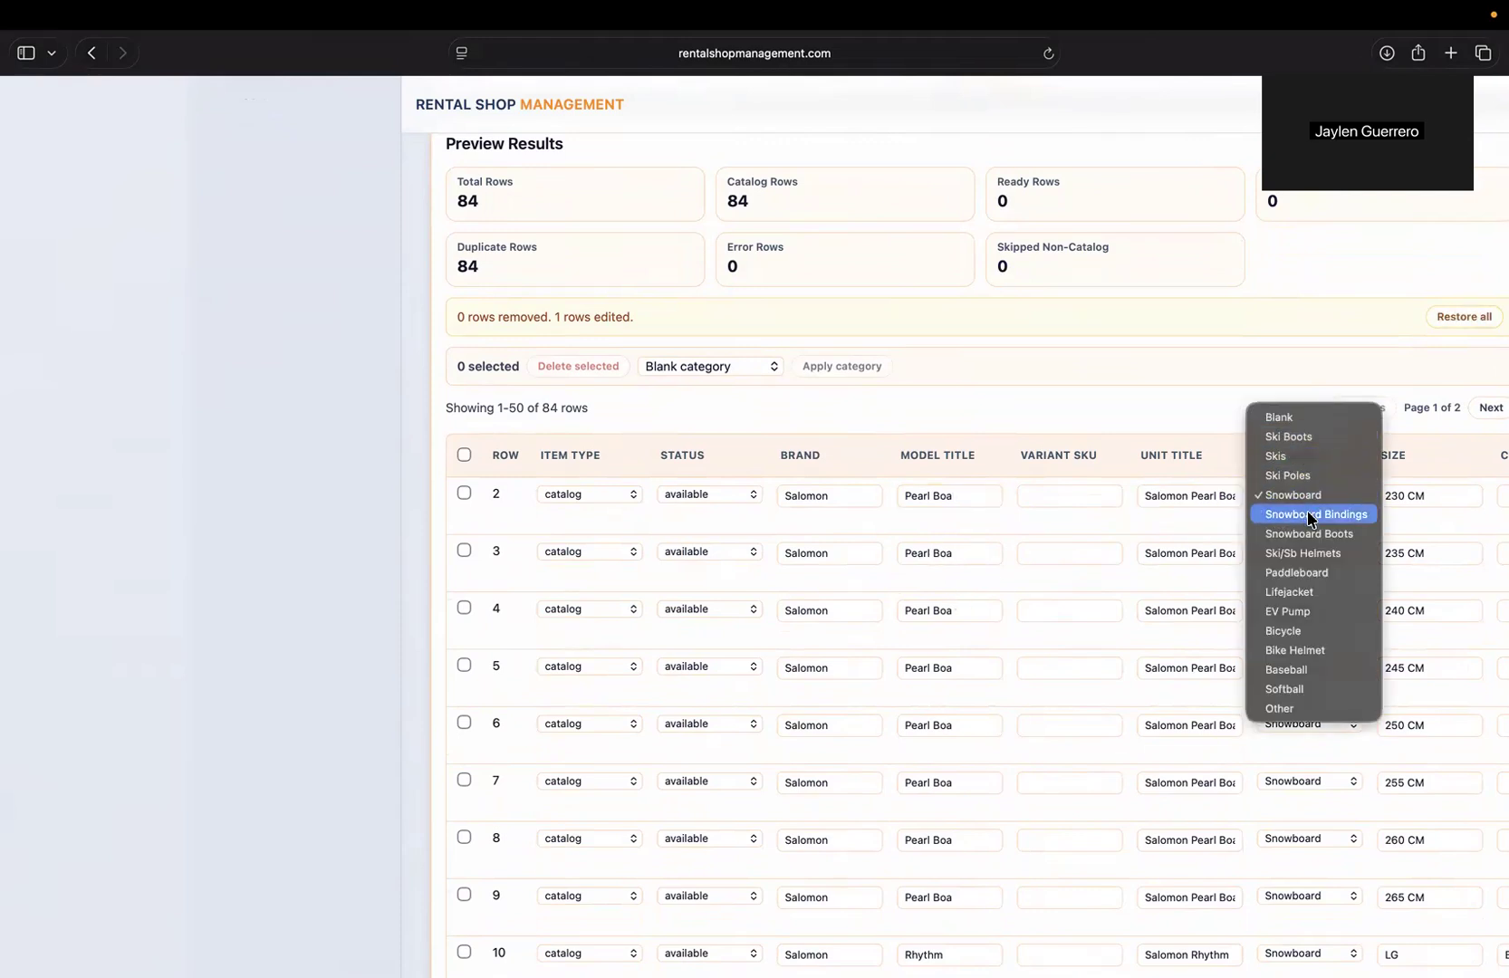
click(1308, 534)
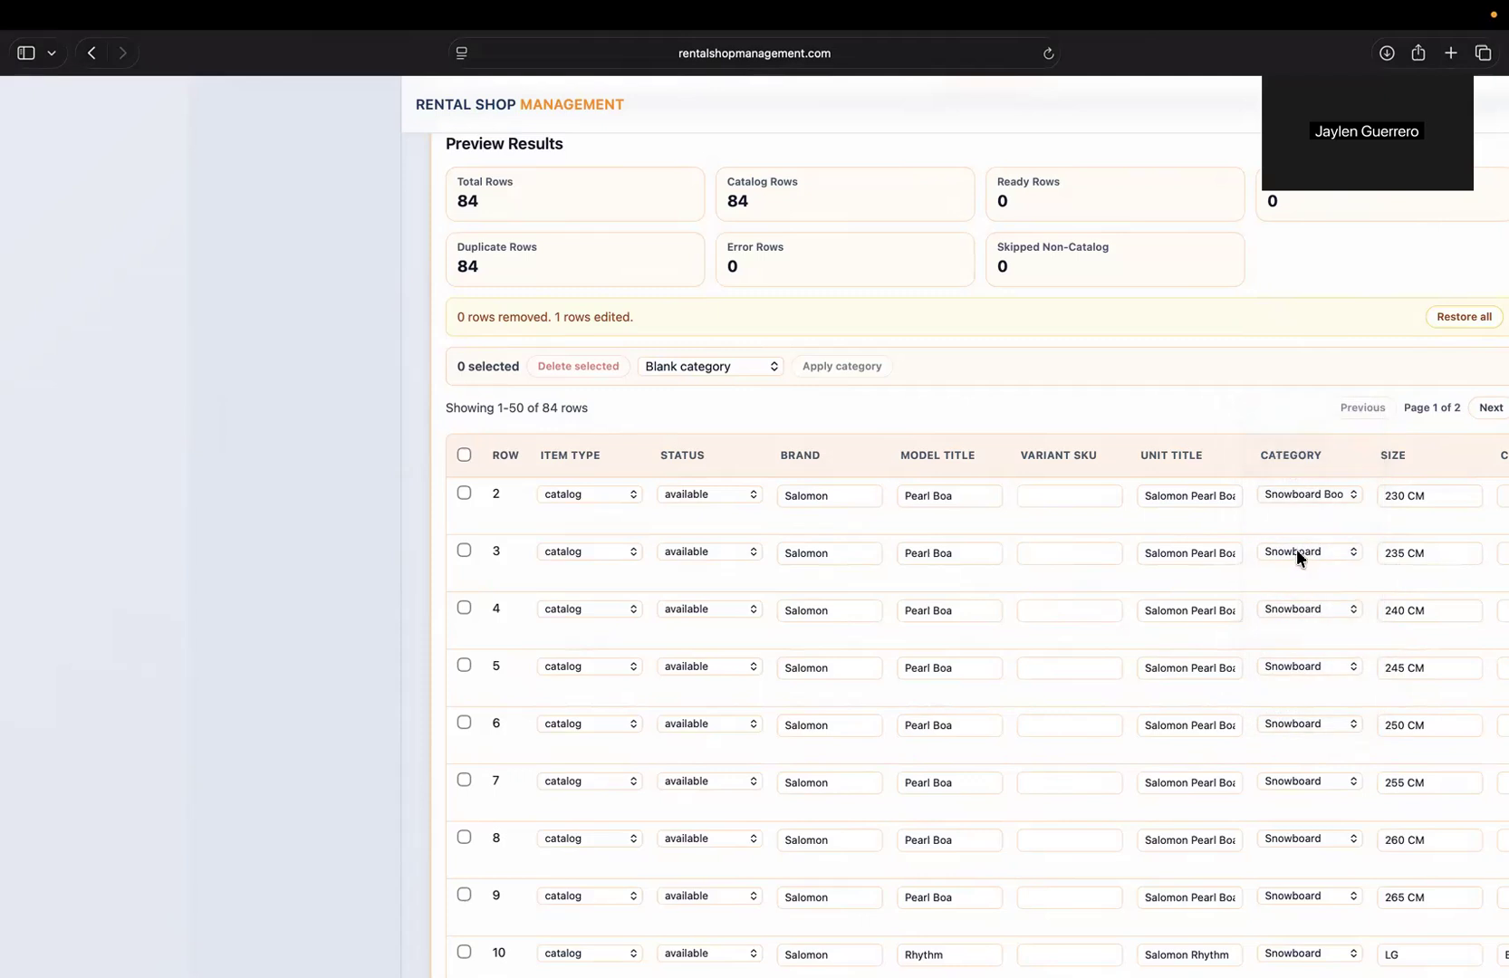
- Apply the Snowboard Boots category to preview rows 3 to 9 in bulk, and clear the row selection
click(463, 551)
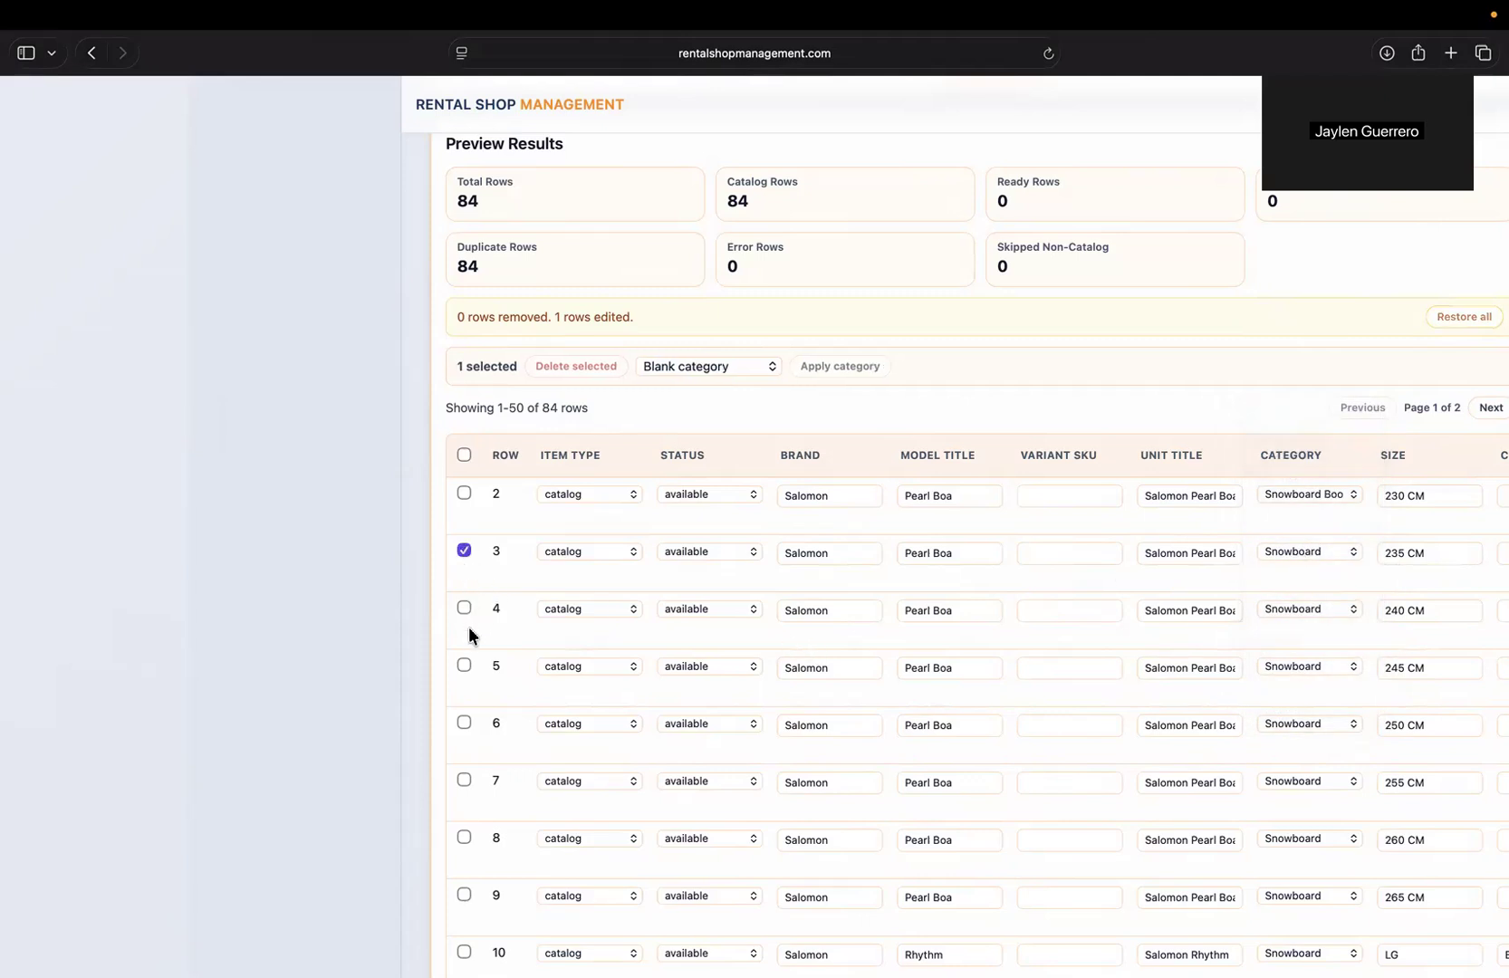
click(464, 608)
click(464, 666)
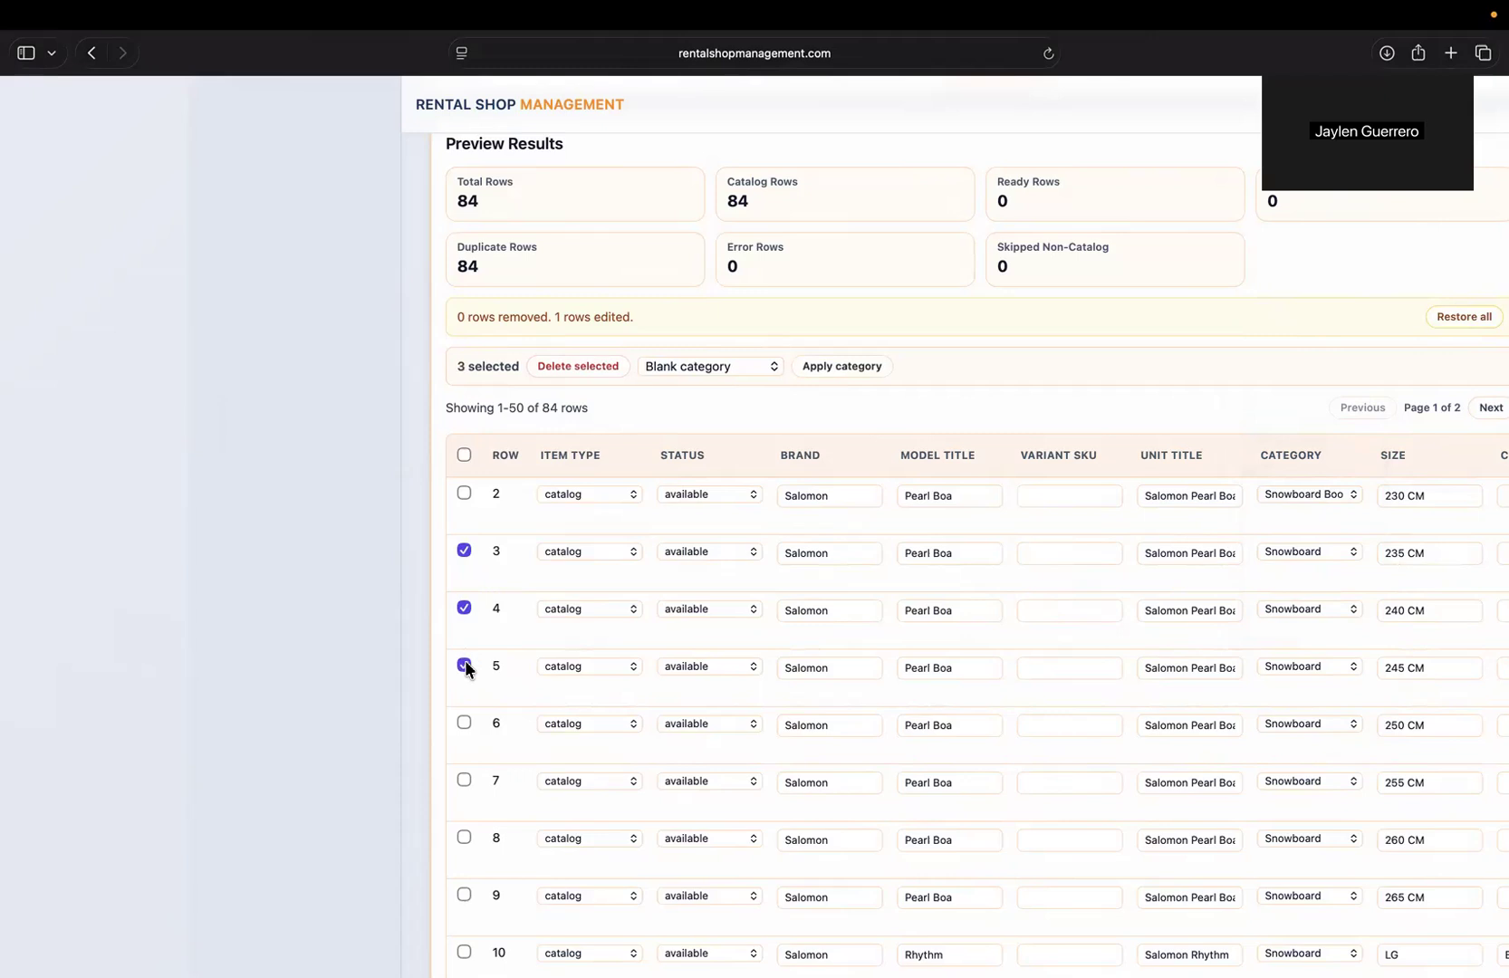
click(464, 781)
click(464, 833)
scroll(465, 828, down, 1)
click(463, 841)
scroll(529, 731, up, 3)
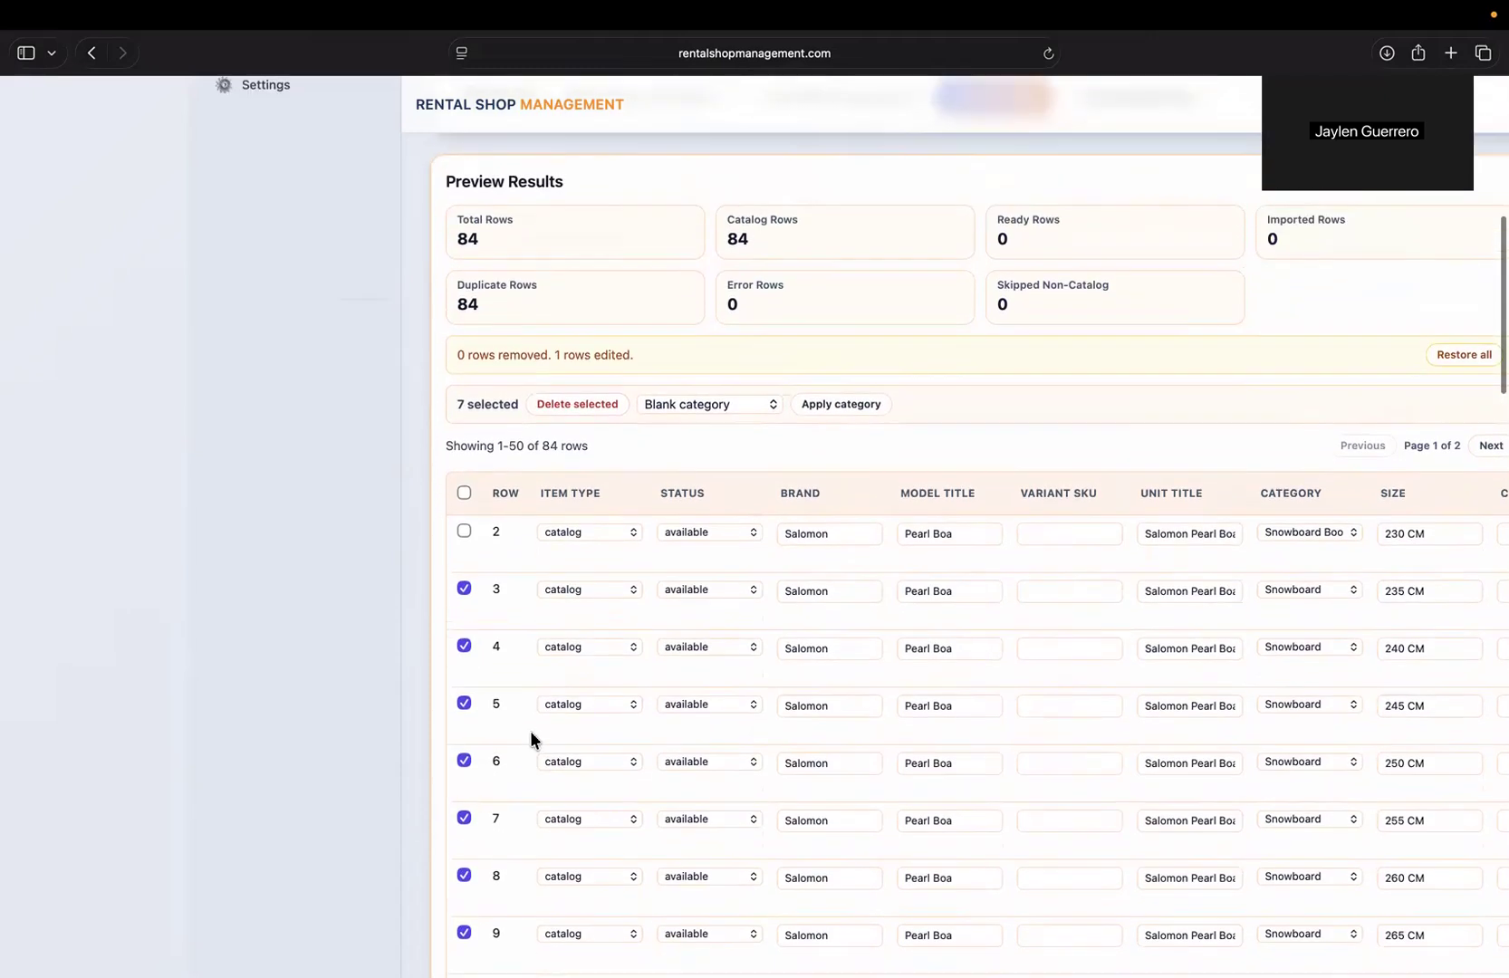
click(726, 428)
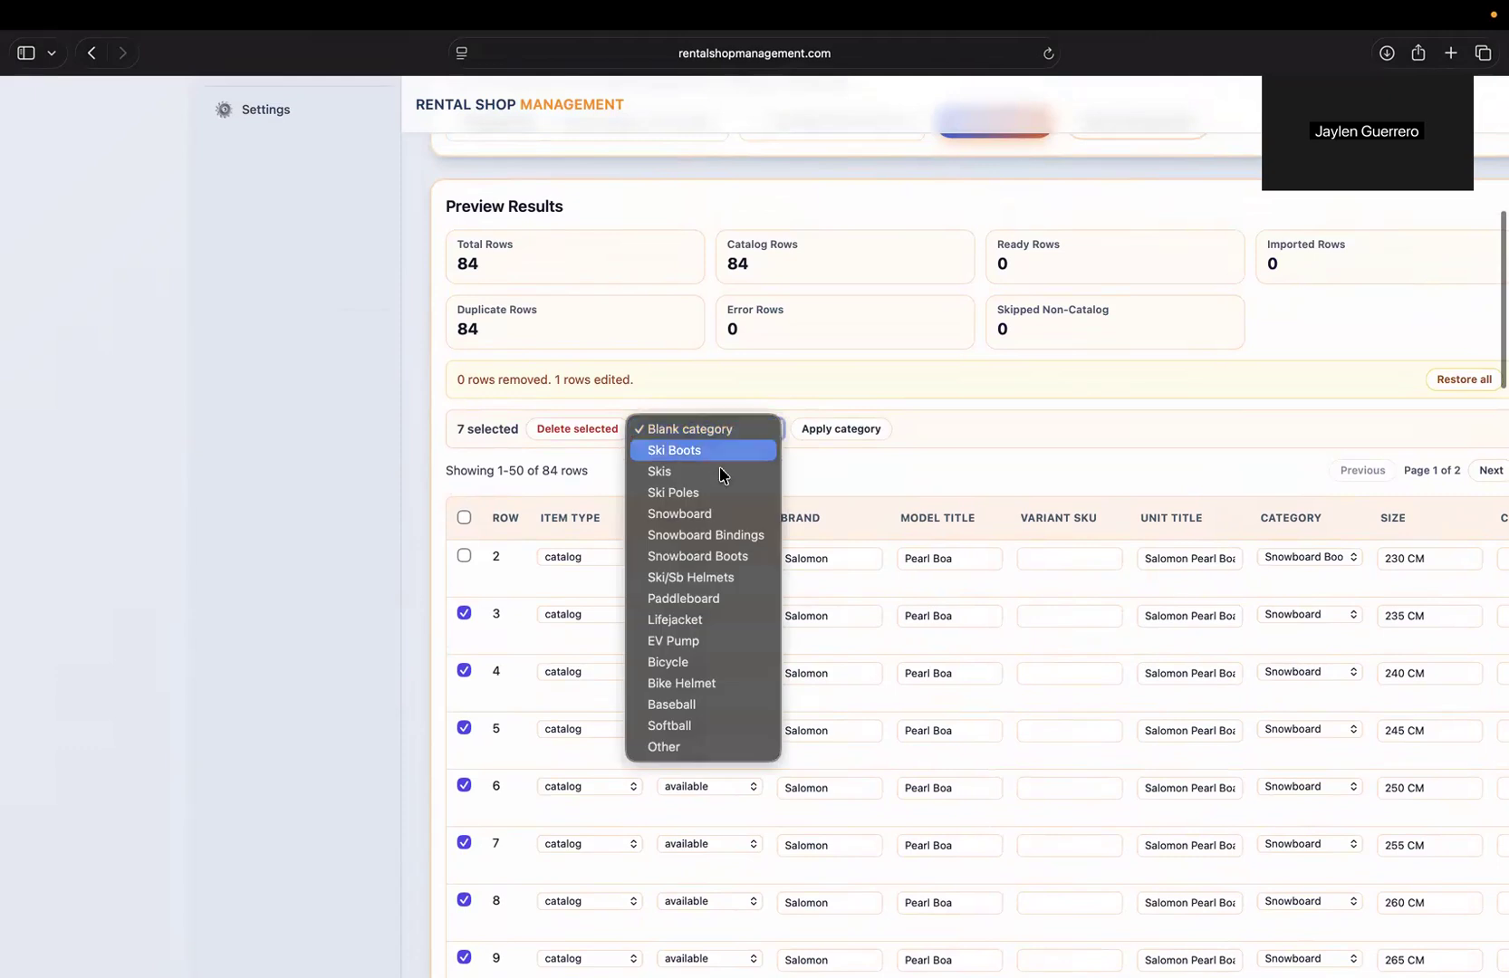
click(729, 555)
click(830, 432)
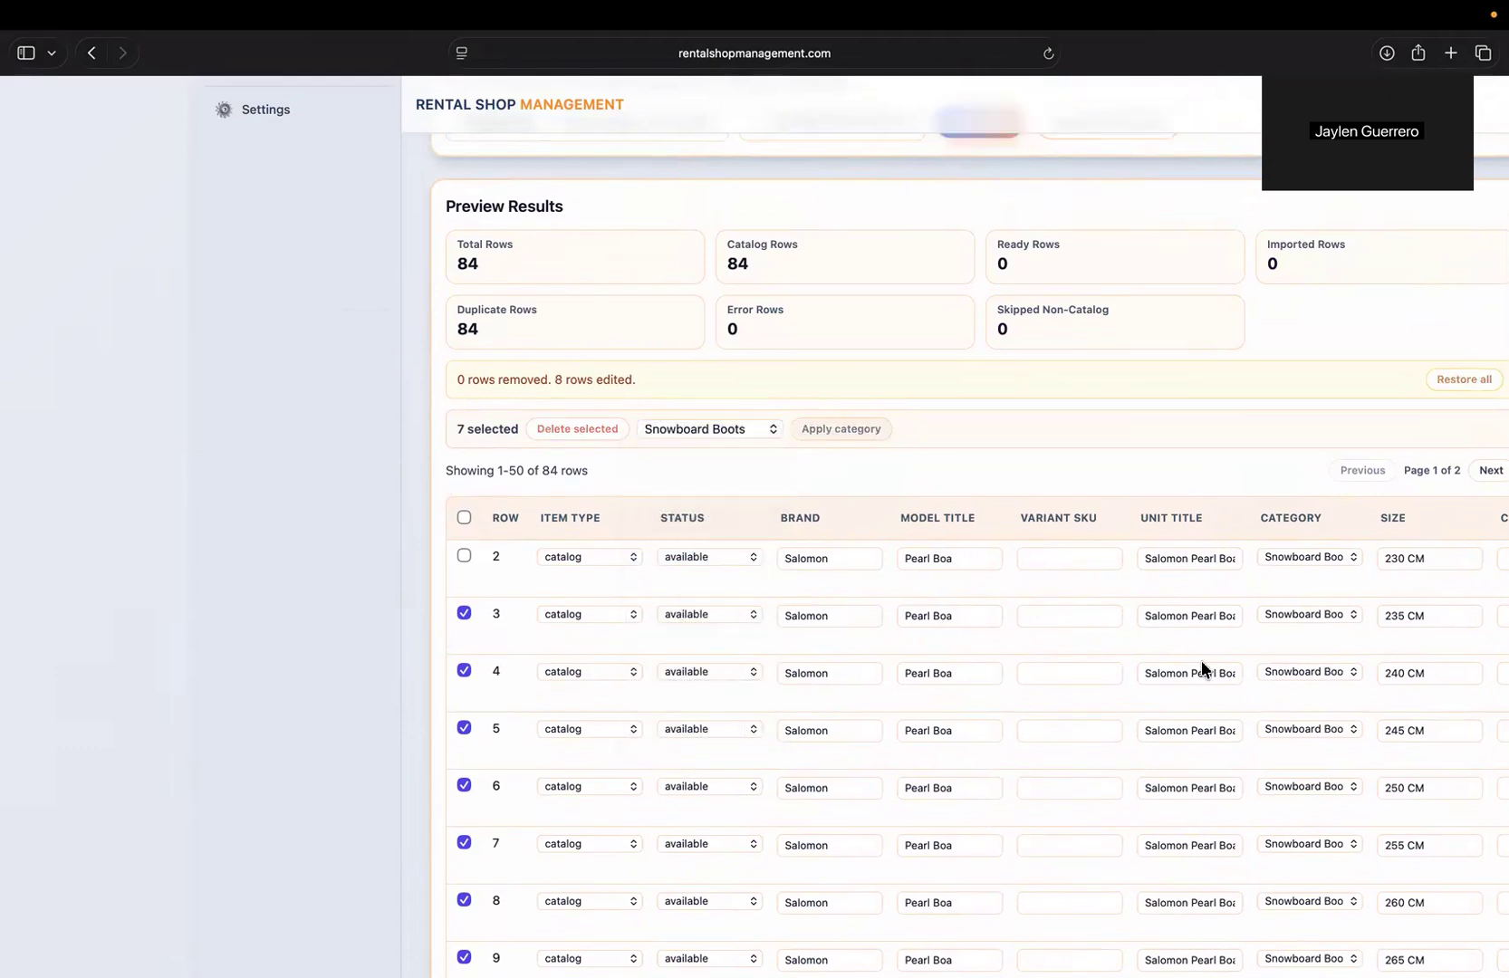
click(463, 518)
click(464, 517)
- Look through the remaining preview rows below the Pearl Boa entries and return to the import sections
scroll(552, 496, down, 3)
scroll(672, 556, down, 3)
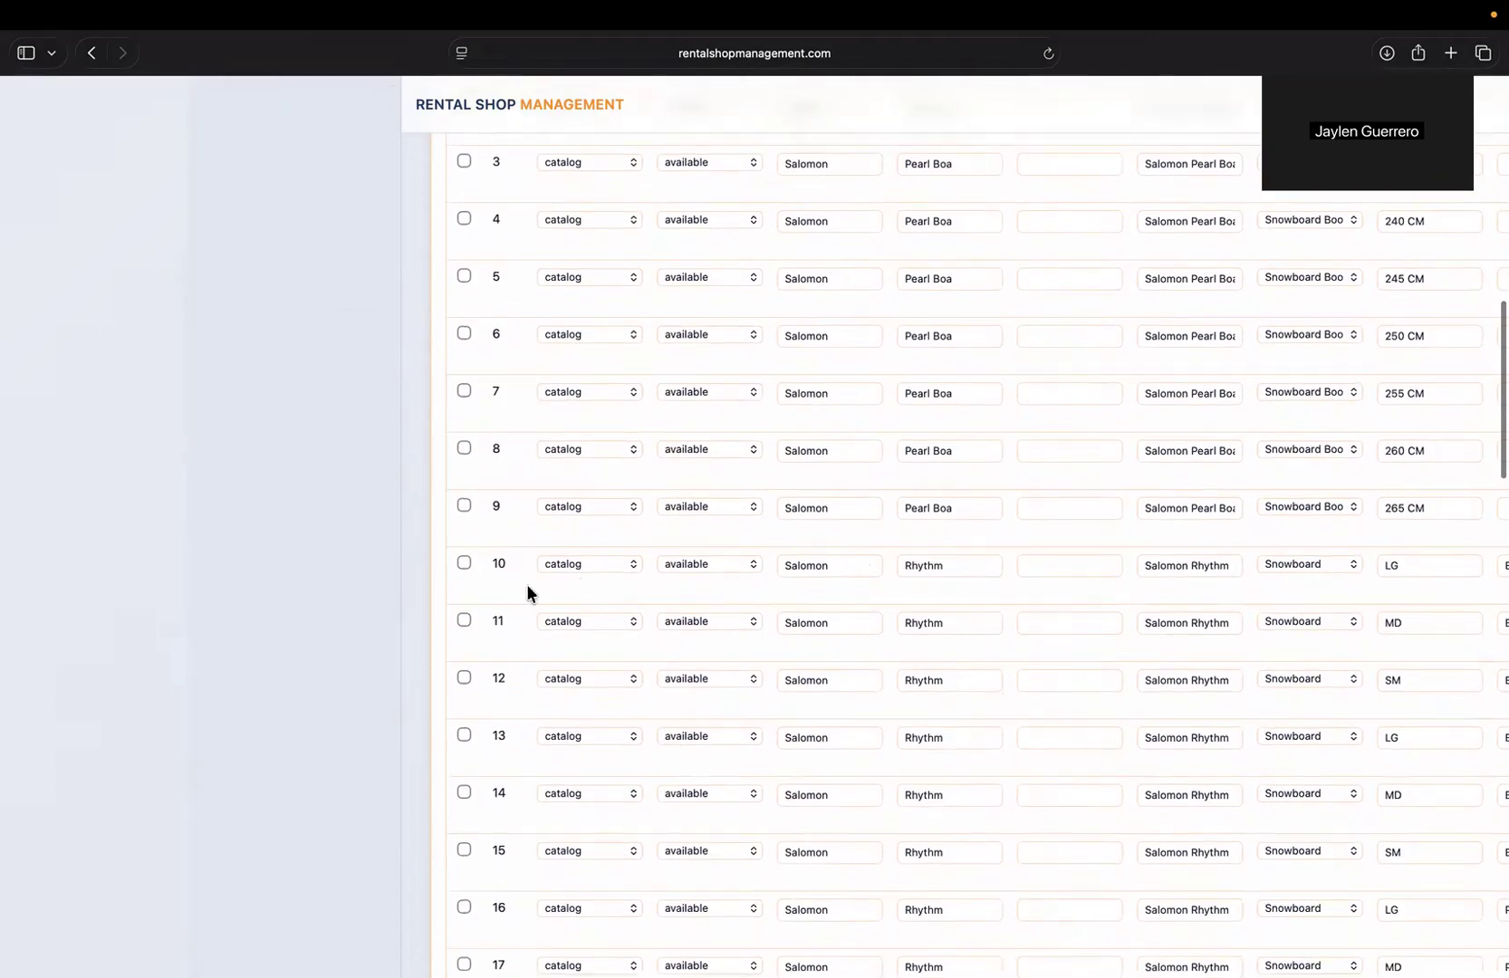
scroll(460, 766, down, 9)
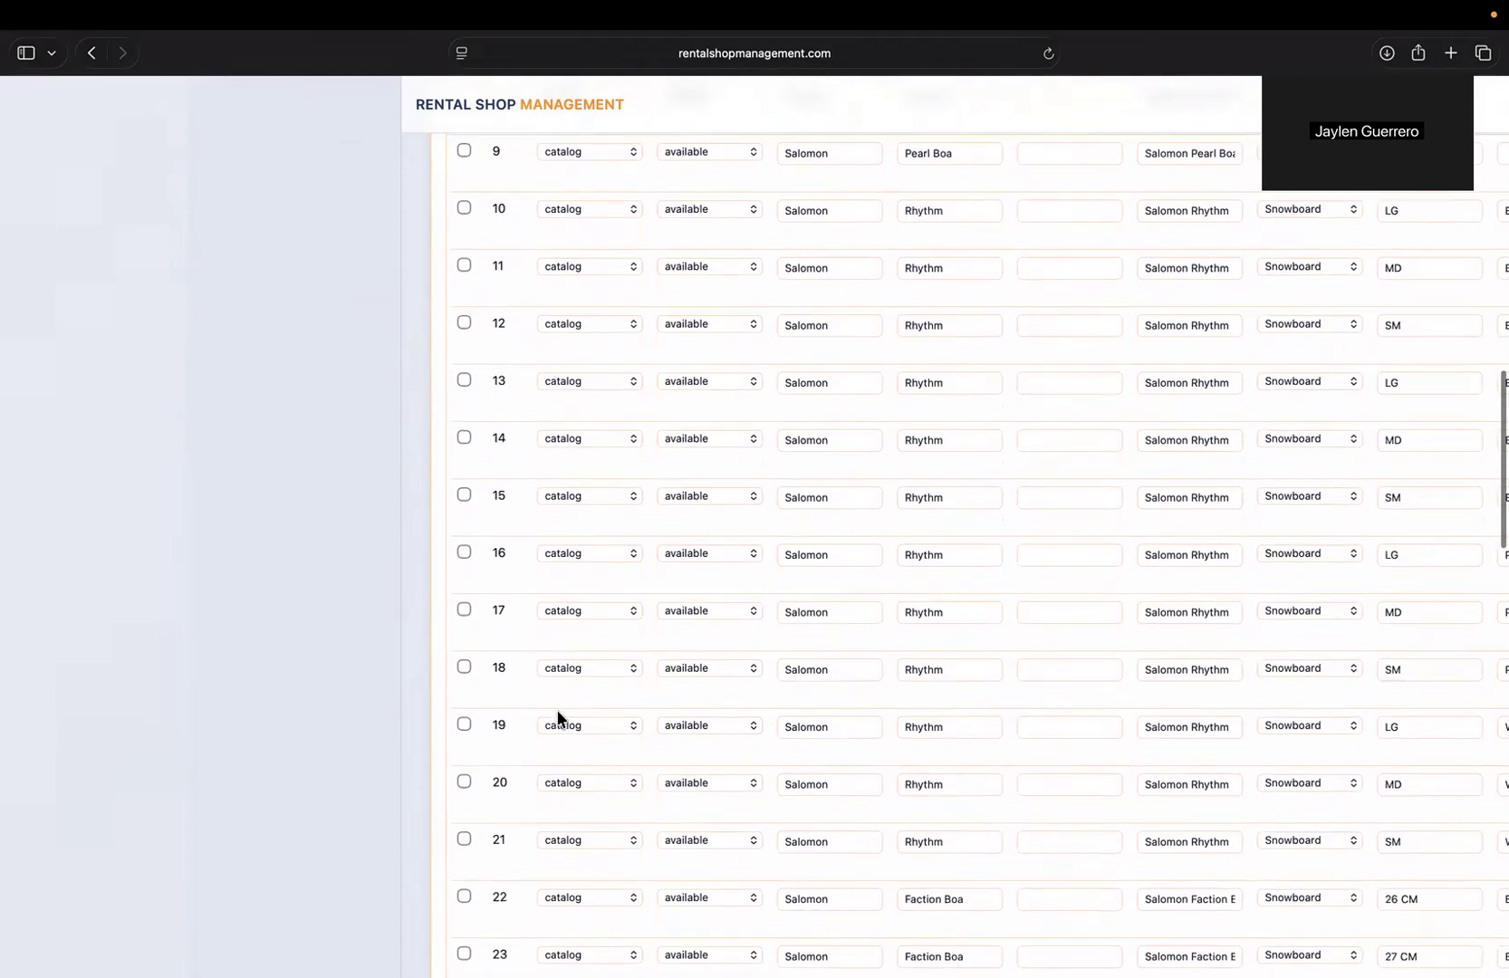
scroll(656, 664, down, 3)
scroll(660, 664, up, 20)
scroll(657, 664, down, 5)
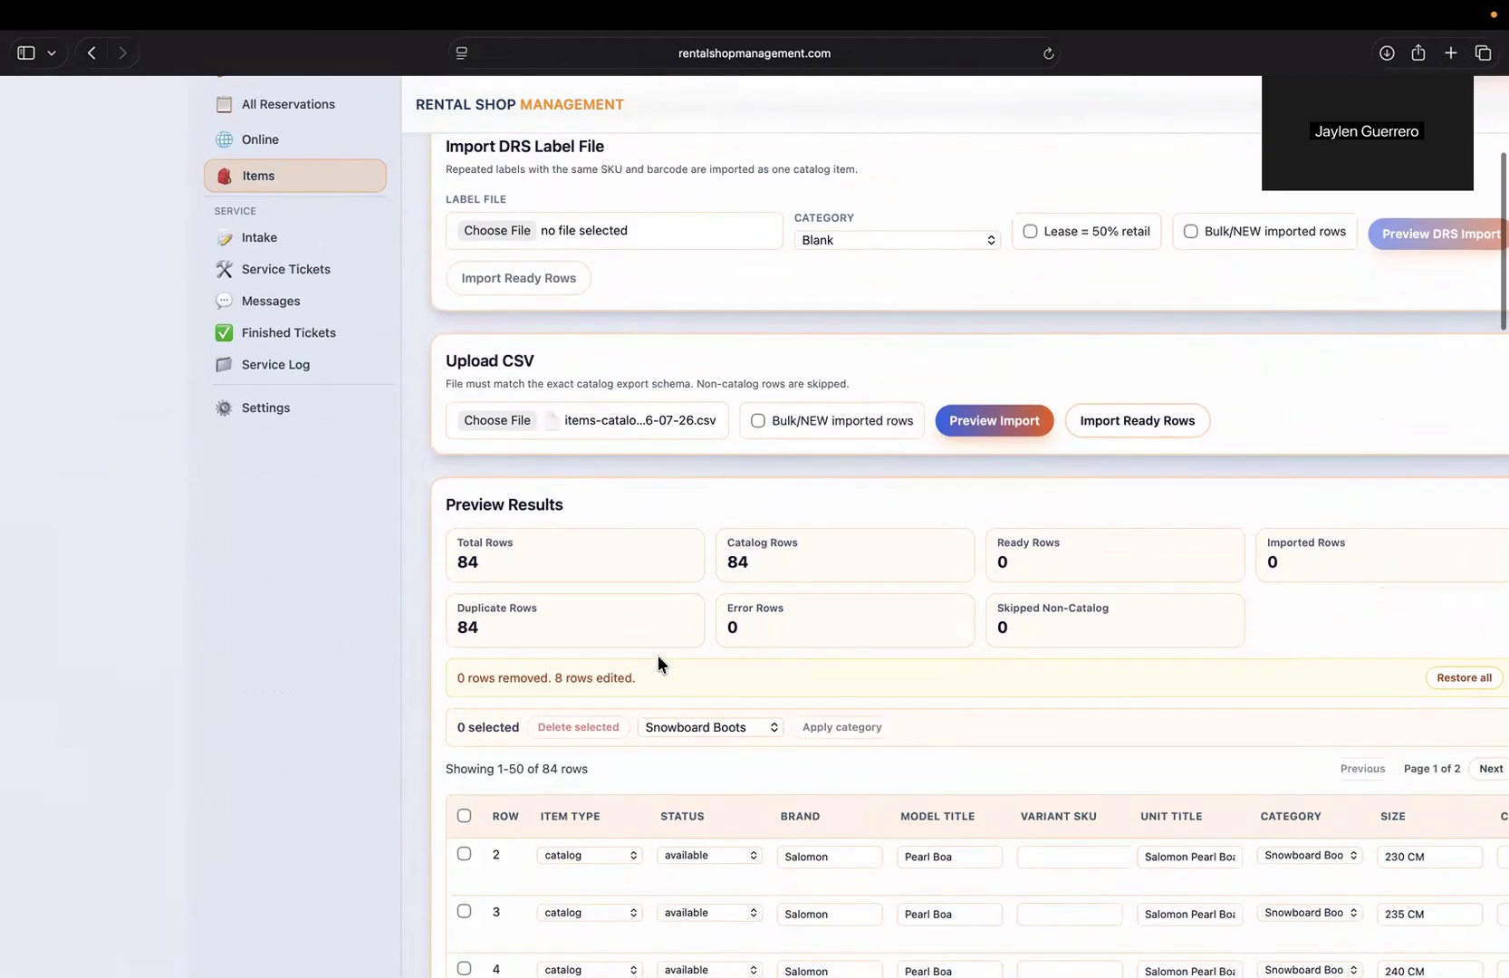
scroll(721, 615, up, 1)
scroll(722, 621, up, 3)
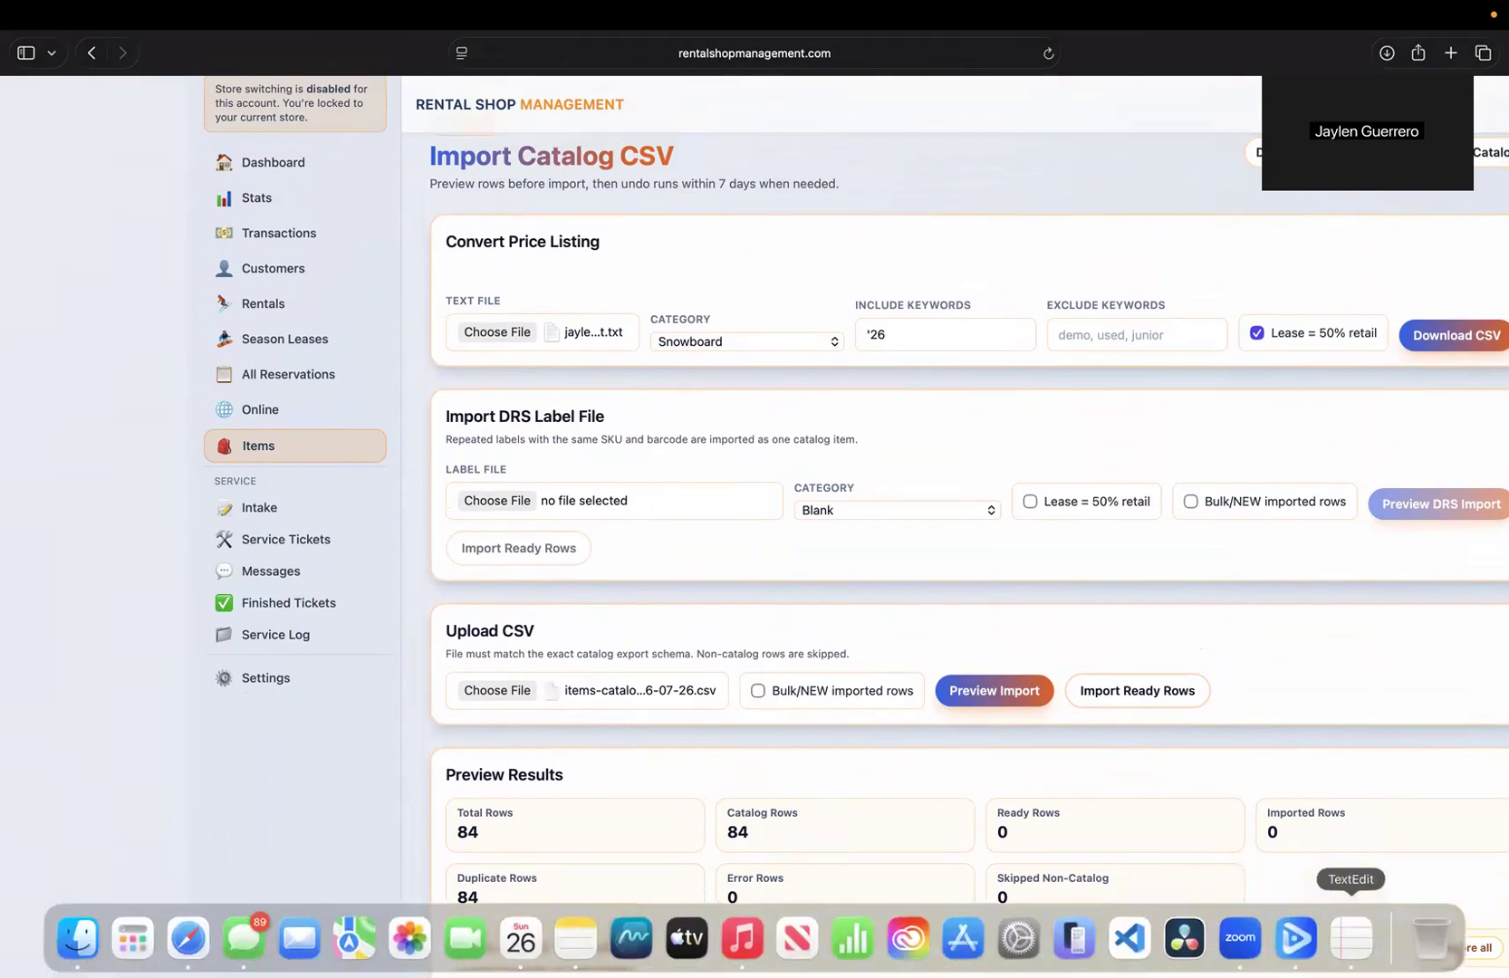
- Switch to TextEdit, bring the DRS label text file to the front, and examine the Salomon QST Max Jr label entry
click(1349, 937)
click(266, 290)
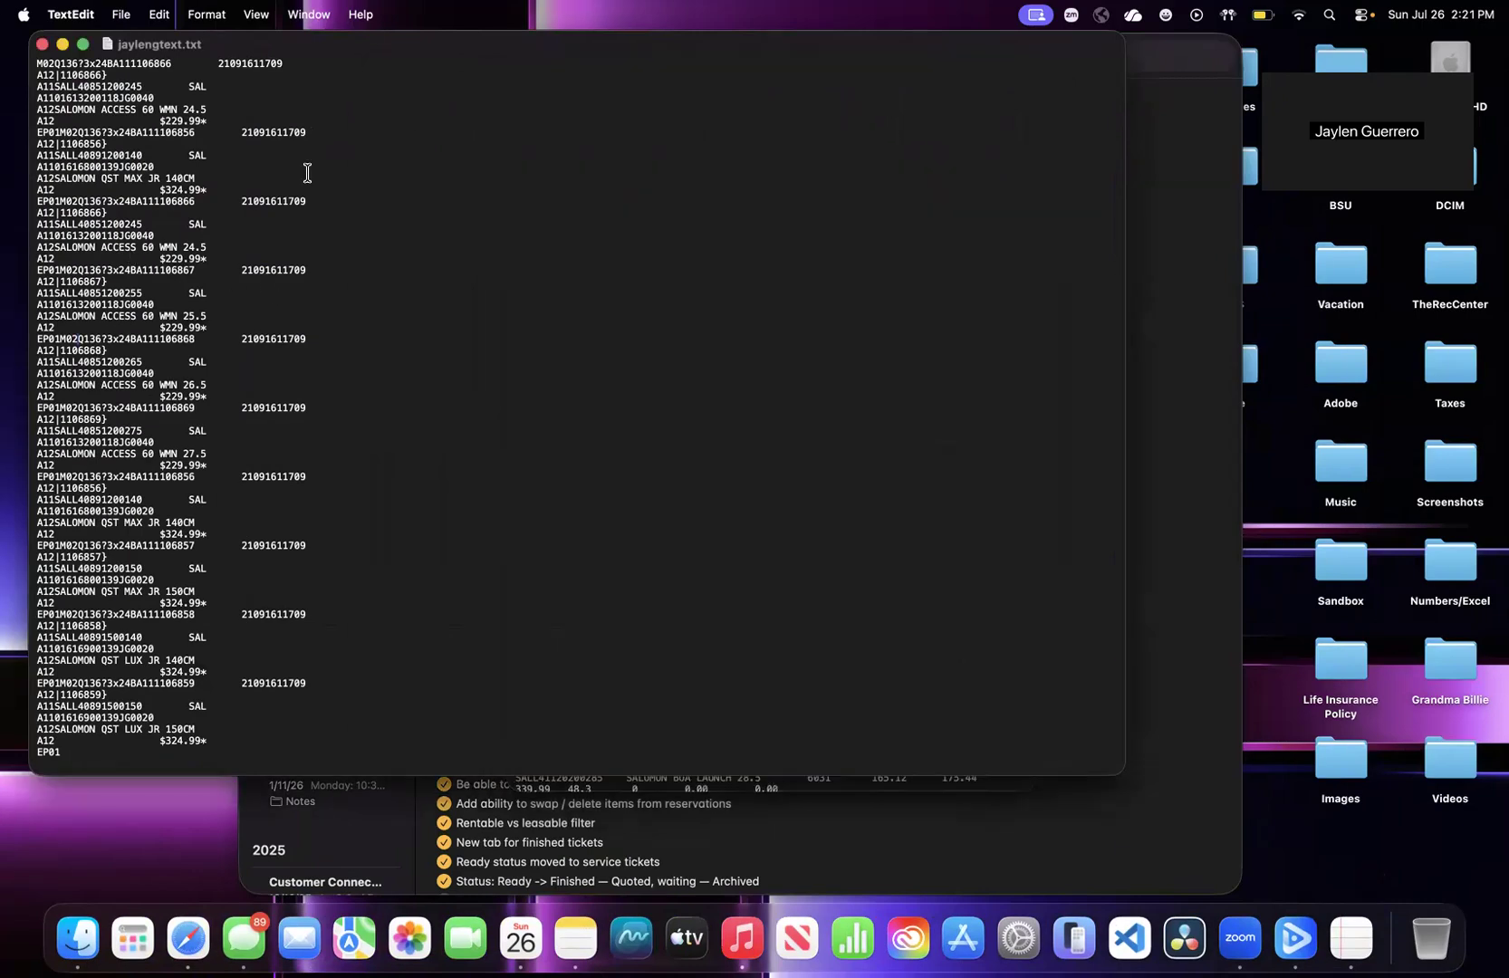
drag(377, 40, 477, 118)
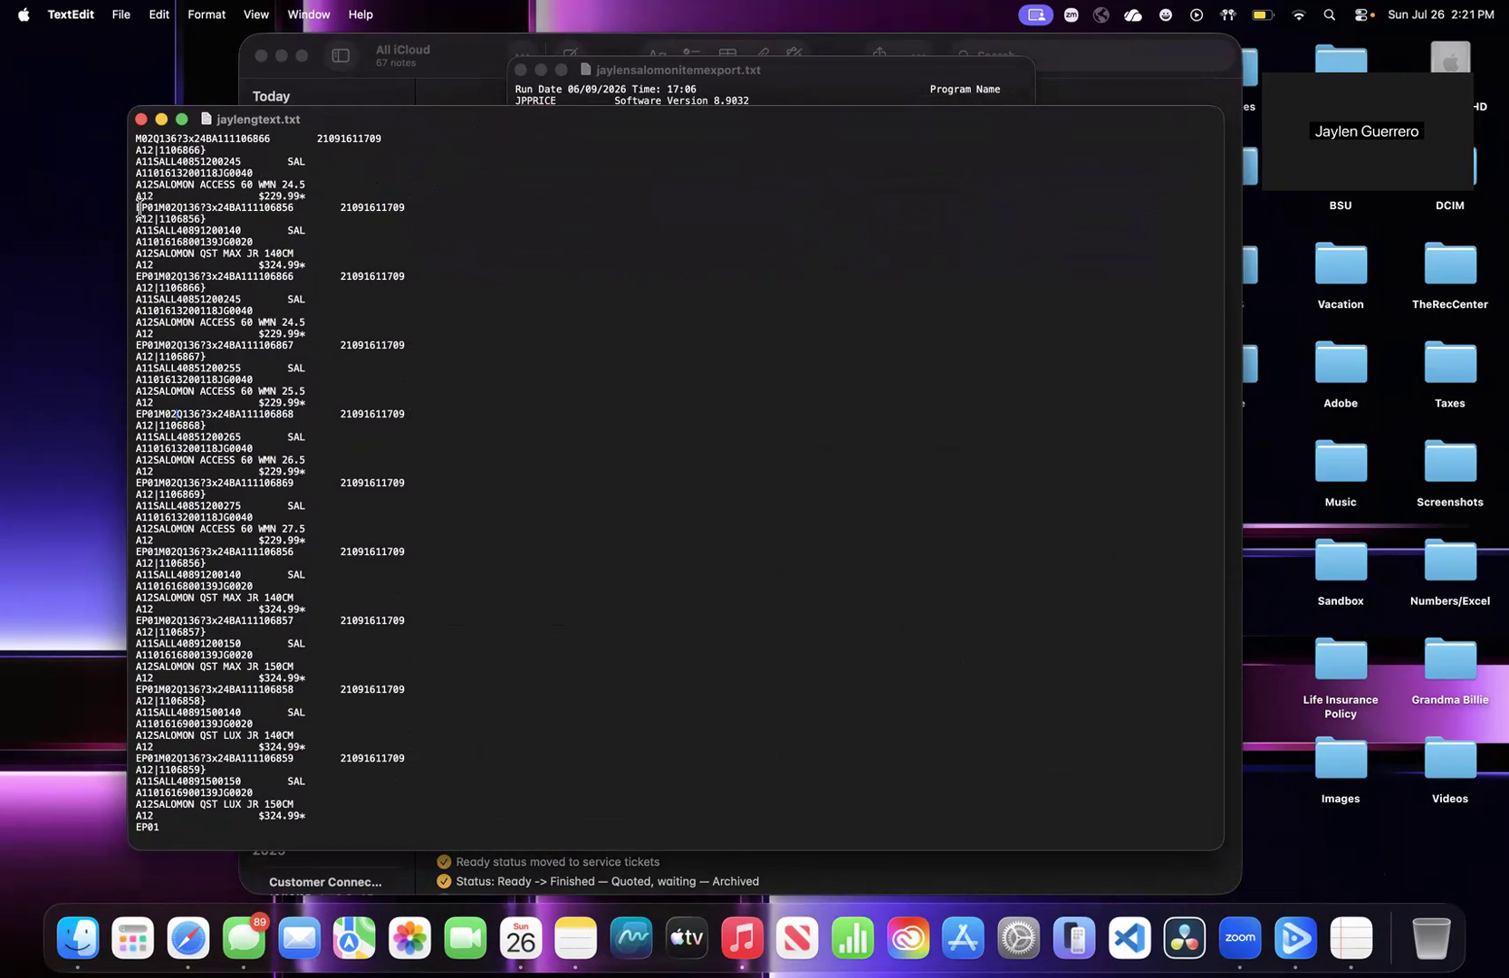
drag(166, 219, 218, 219)
drag(270, 276, 295, 276)
drag(159, 254, 288, 249)
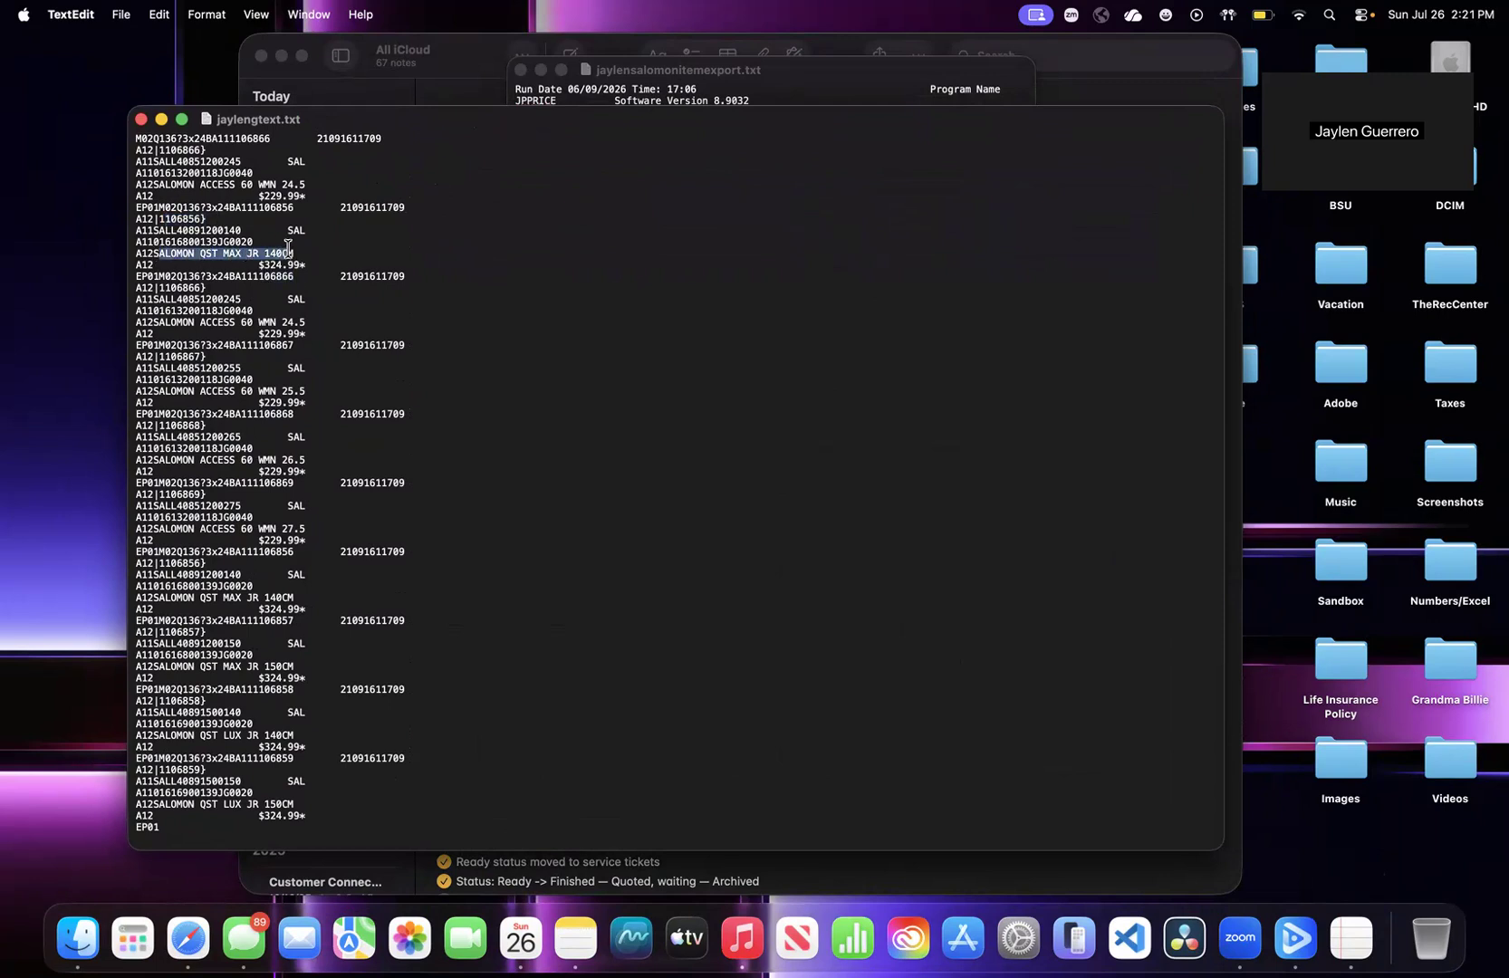
click(288, 251)
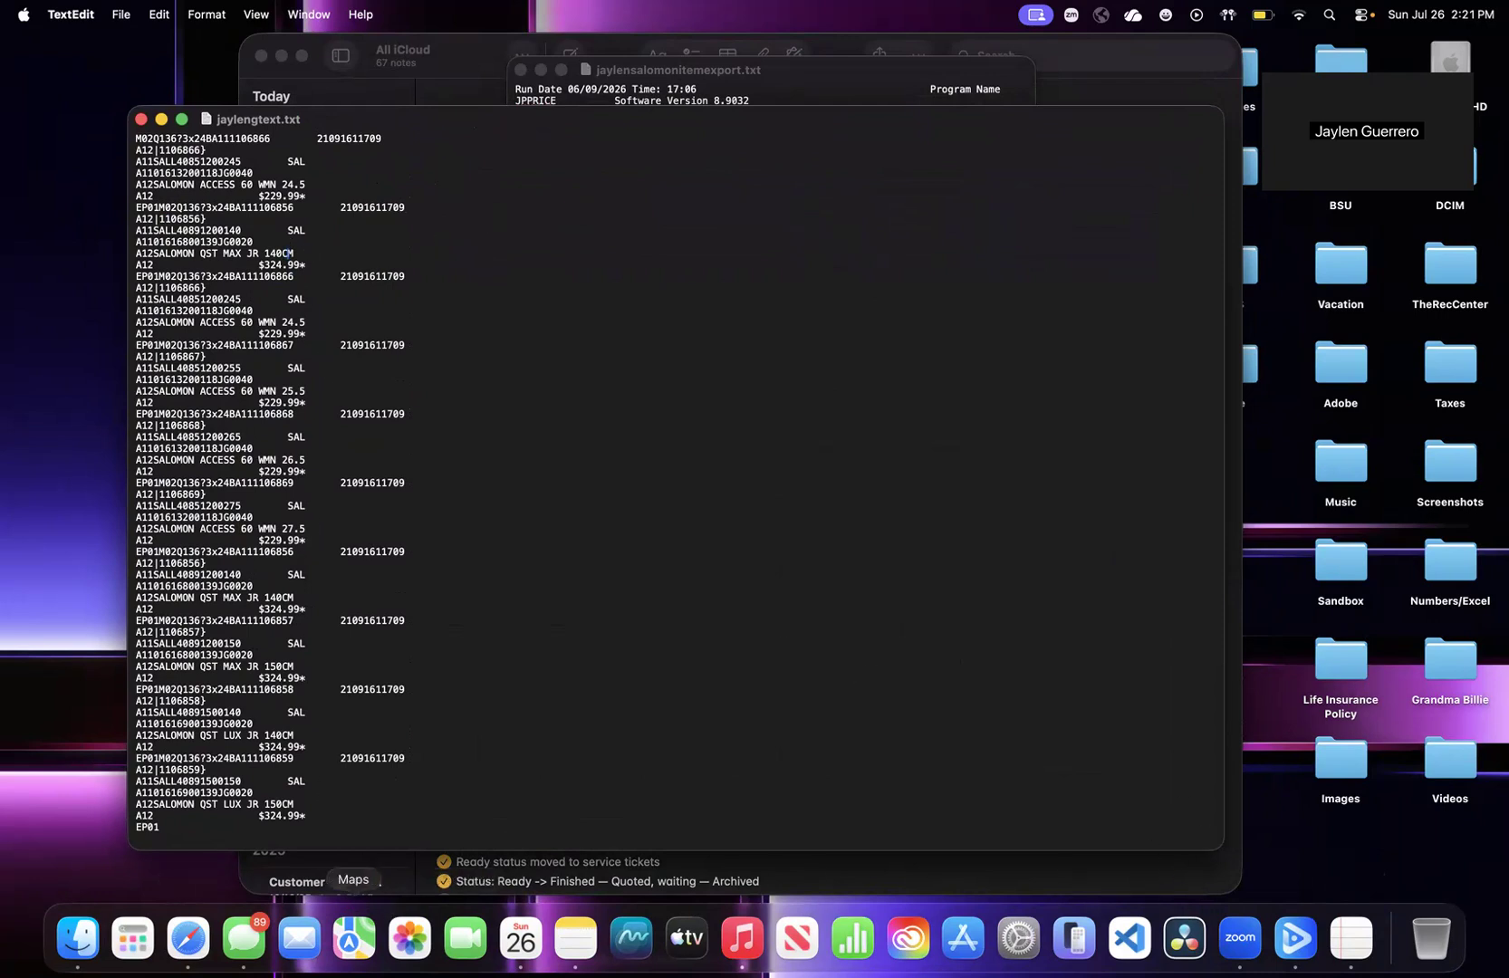
- Switch back to Safari and choose the DRS label text file from Downloads for the DRS label import
click(187, 938)
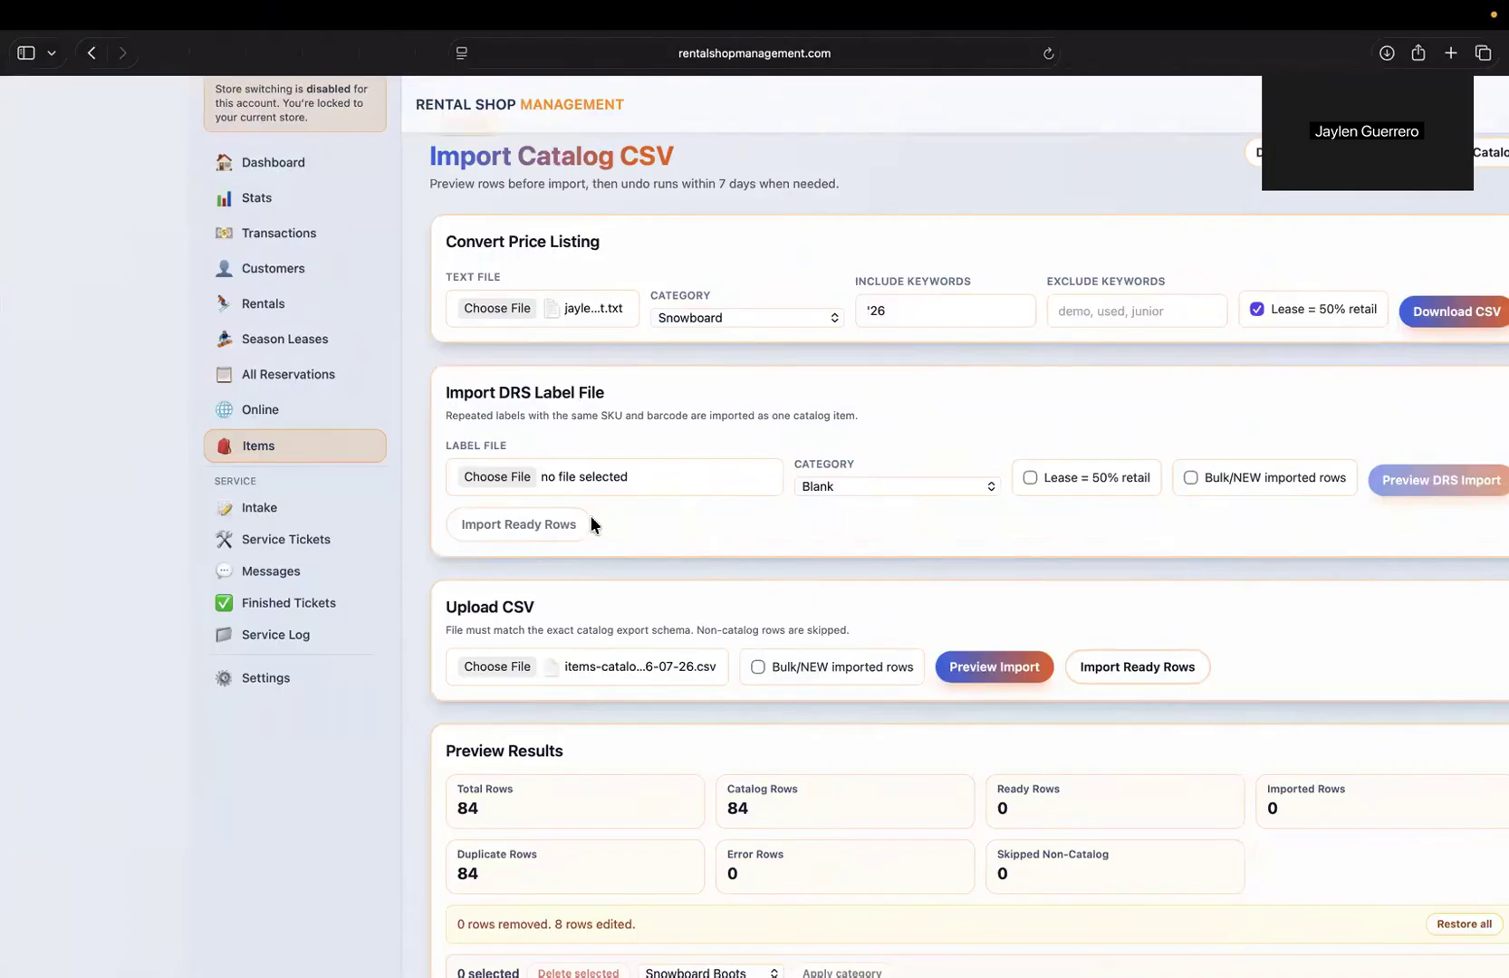
click(496, 477)
scroll(233, 476, down, 15)
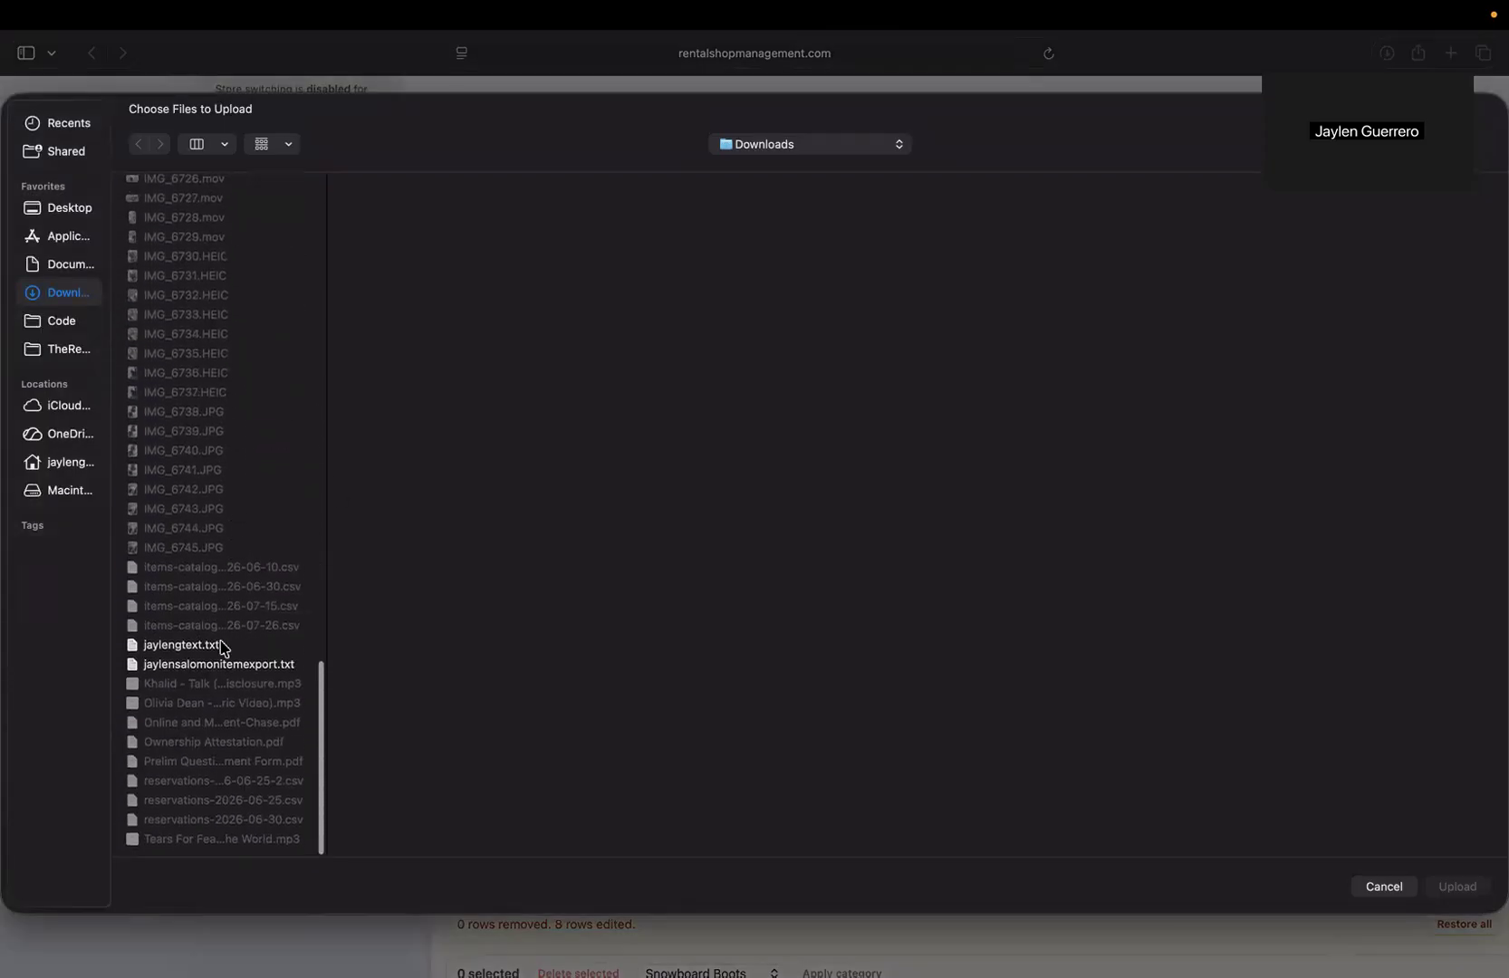
click(223, 645)
click(1456, 885)
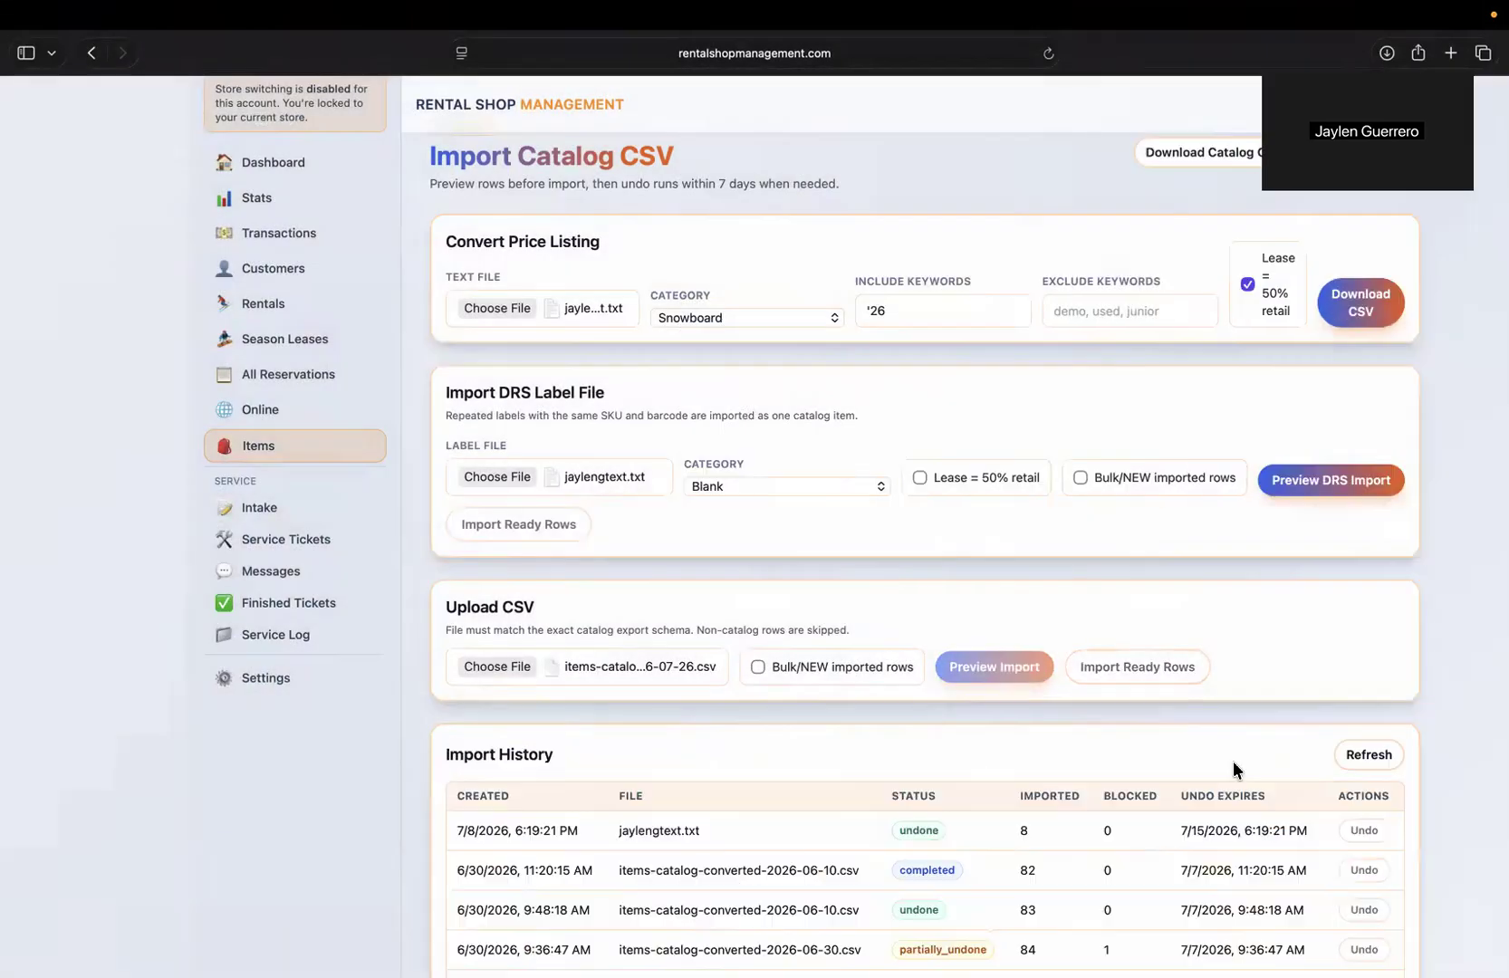
- Preview the DRS import with the Snowboard category, lease at 50% of retail and Bulk/NEW imported rows enabled
click(764, 492)
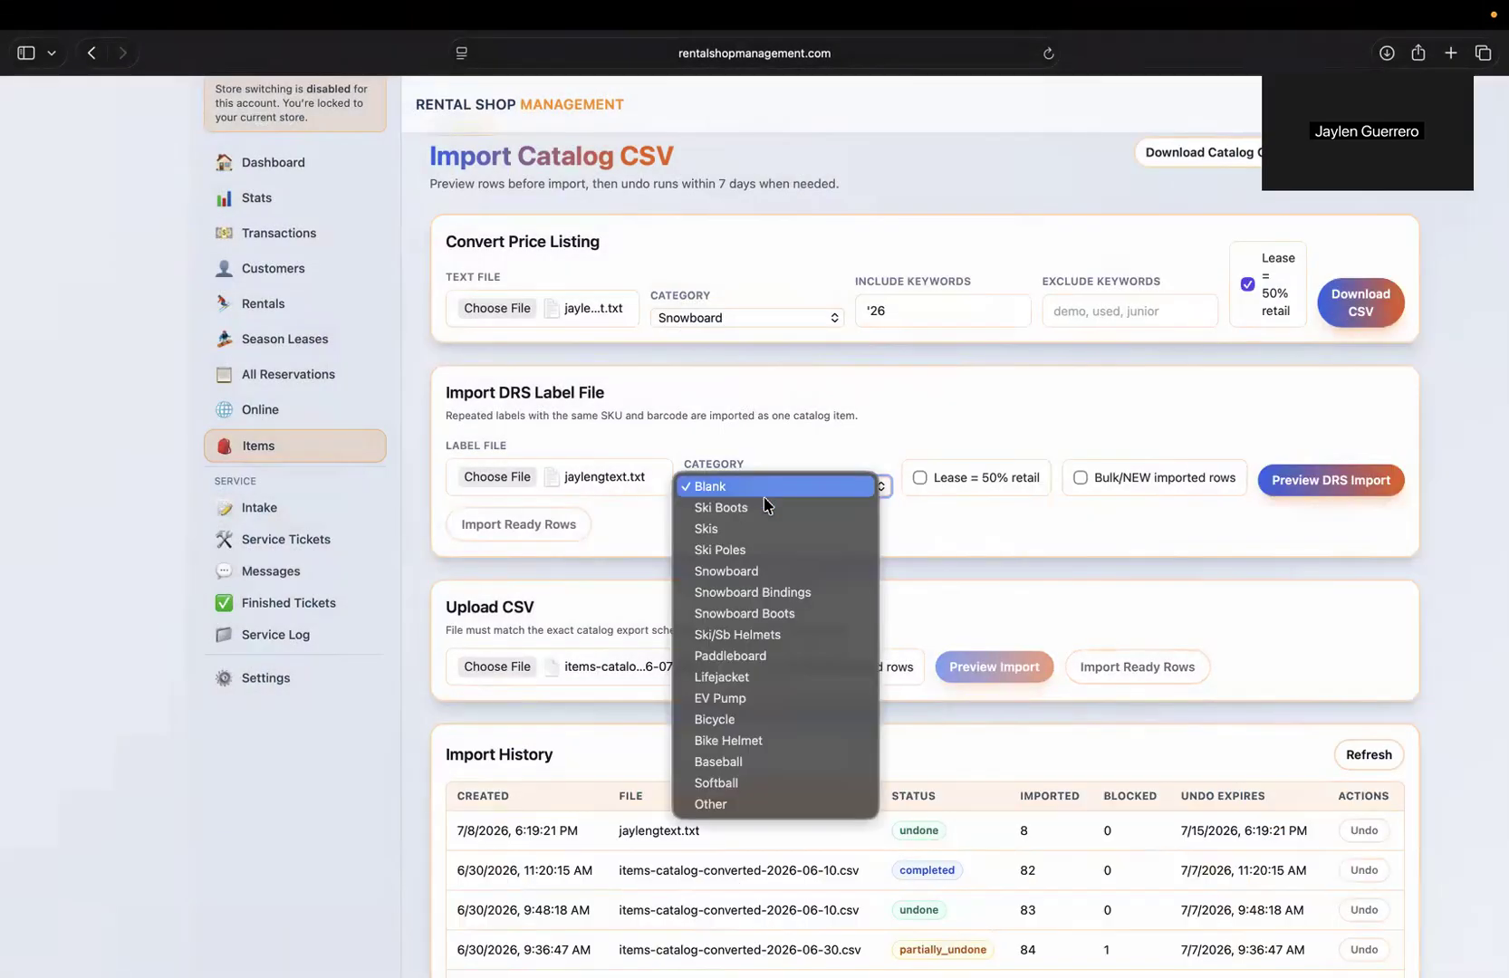
click(768, 569)
click(921, 478)
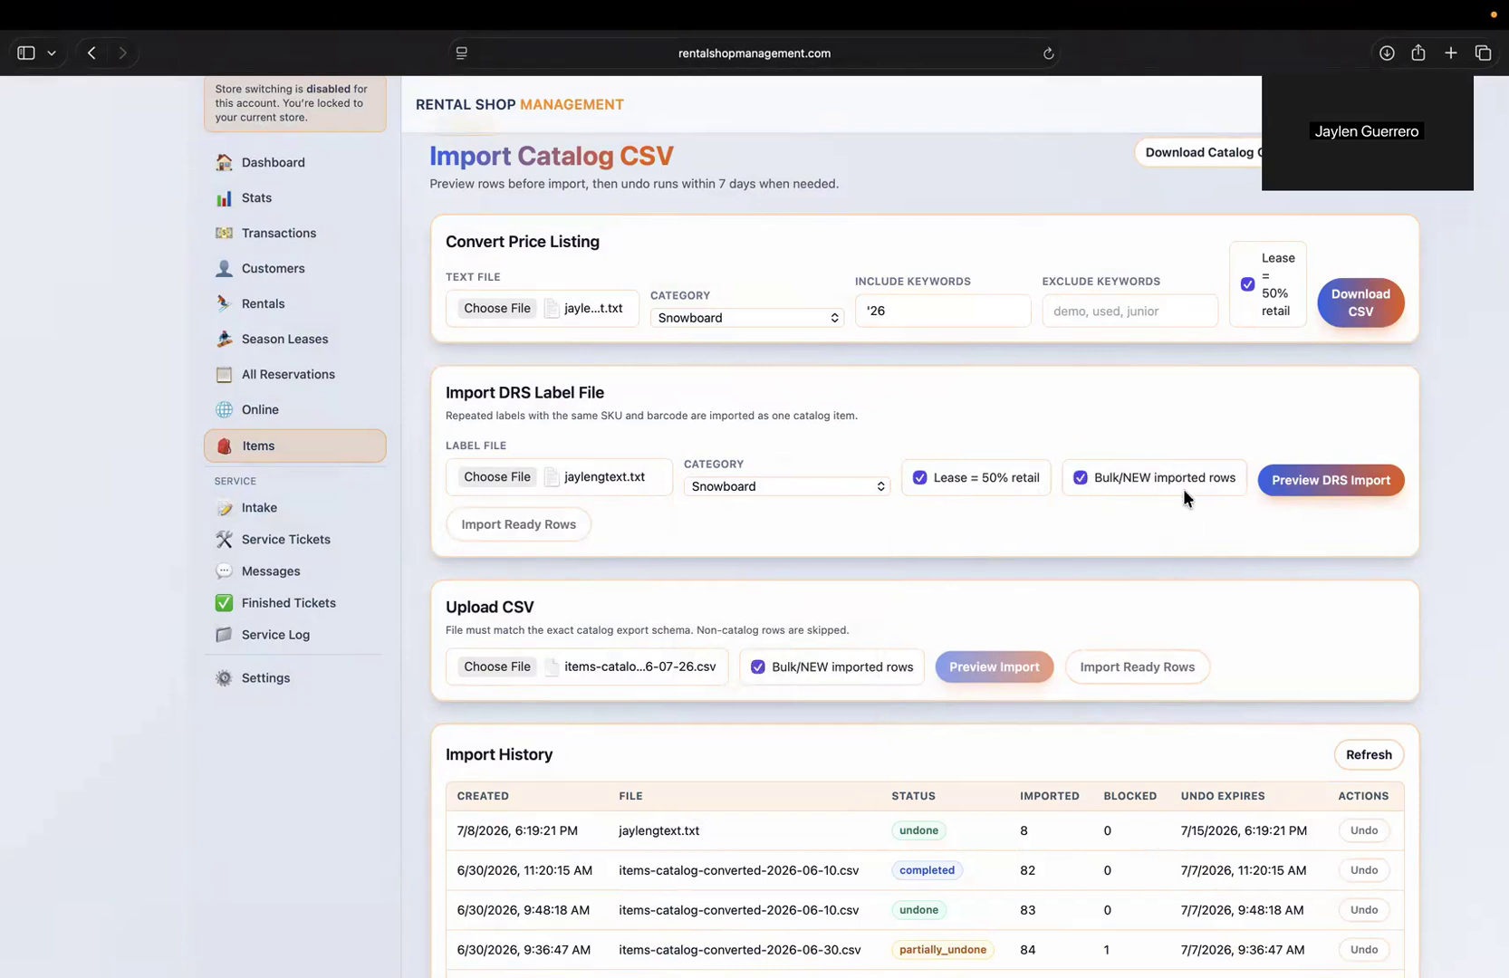
click(1295, 488)
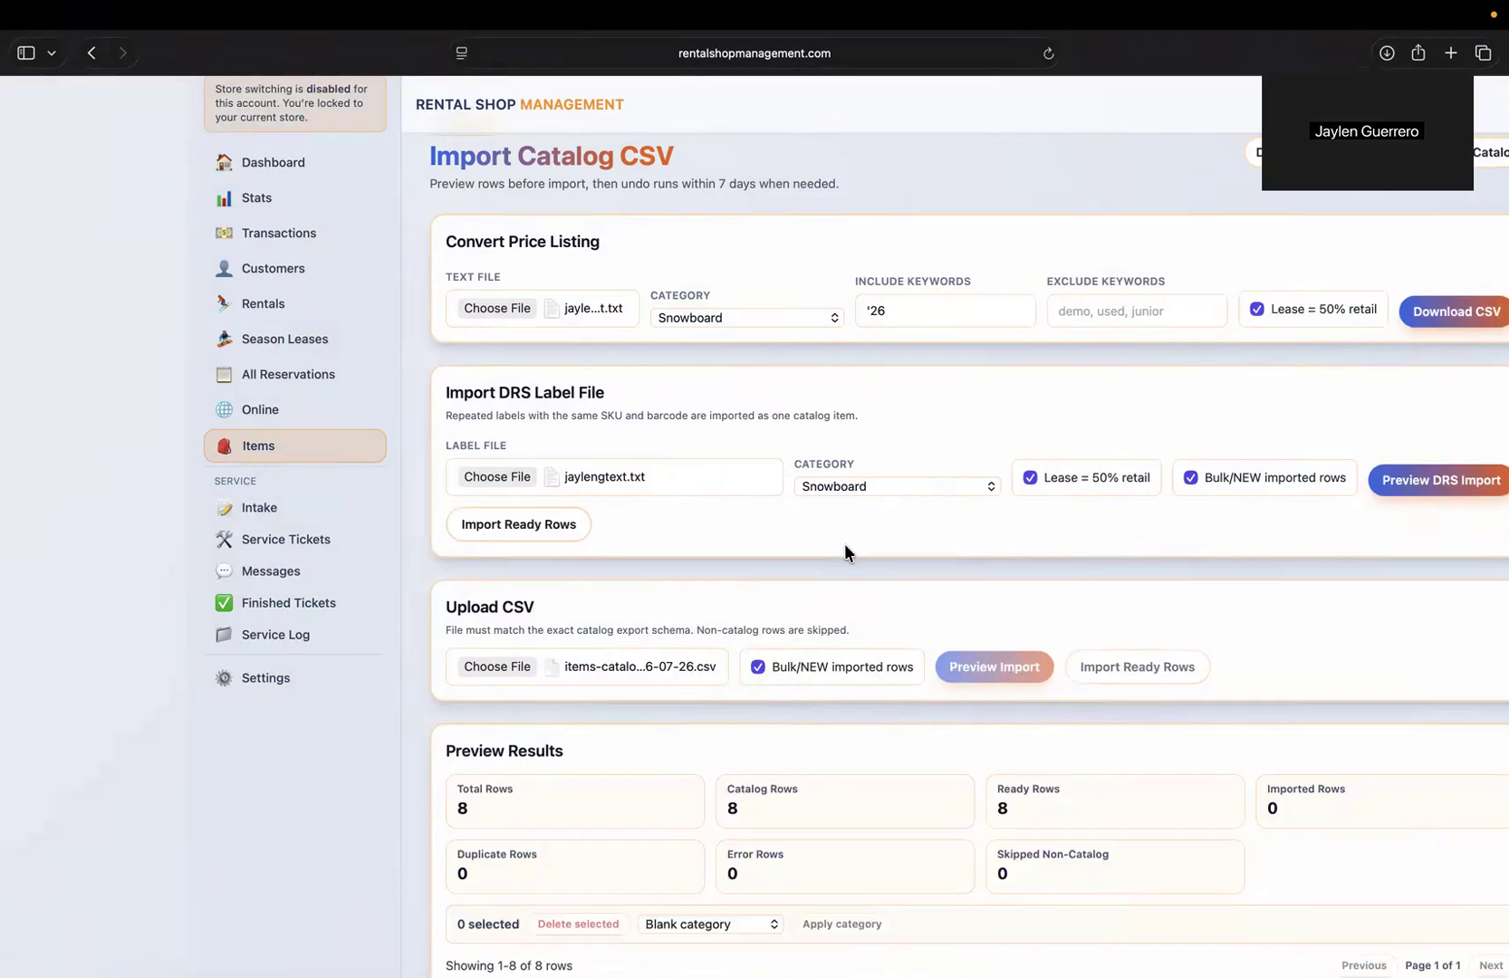
scroll(871, 423, down, 5)
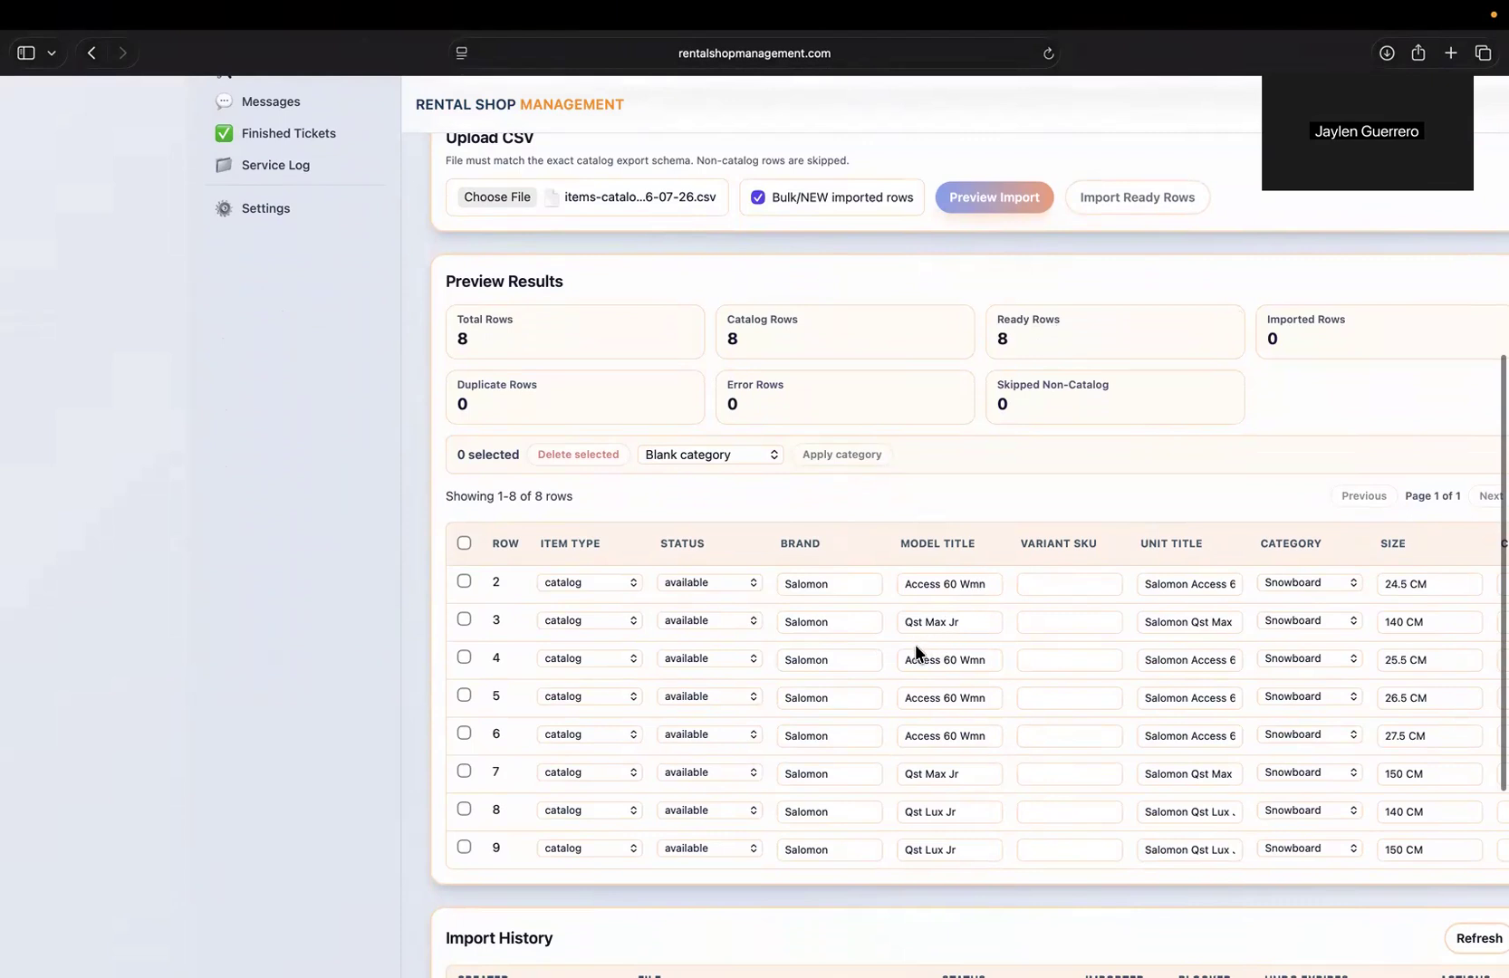
scroll(992, 713, right, 1)
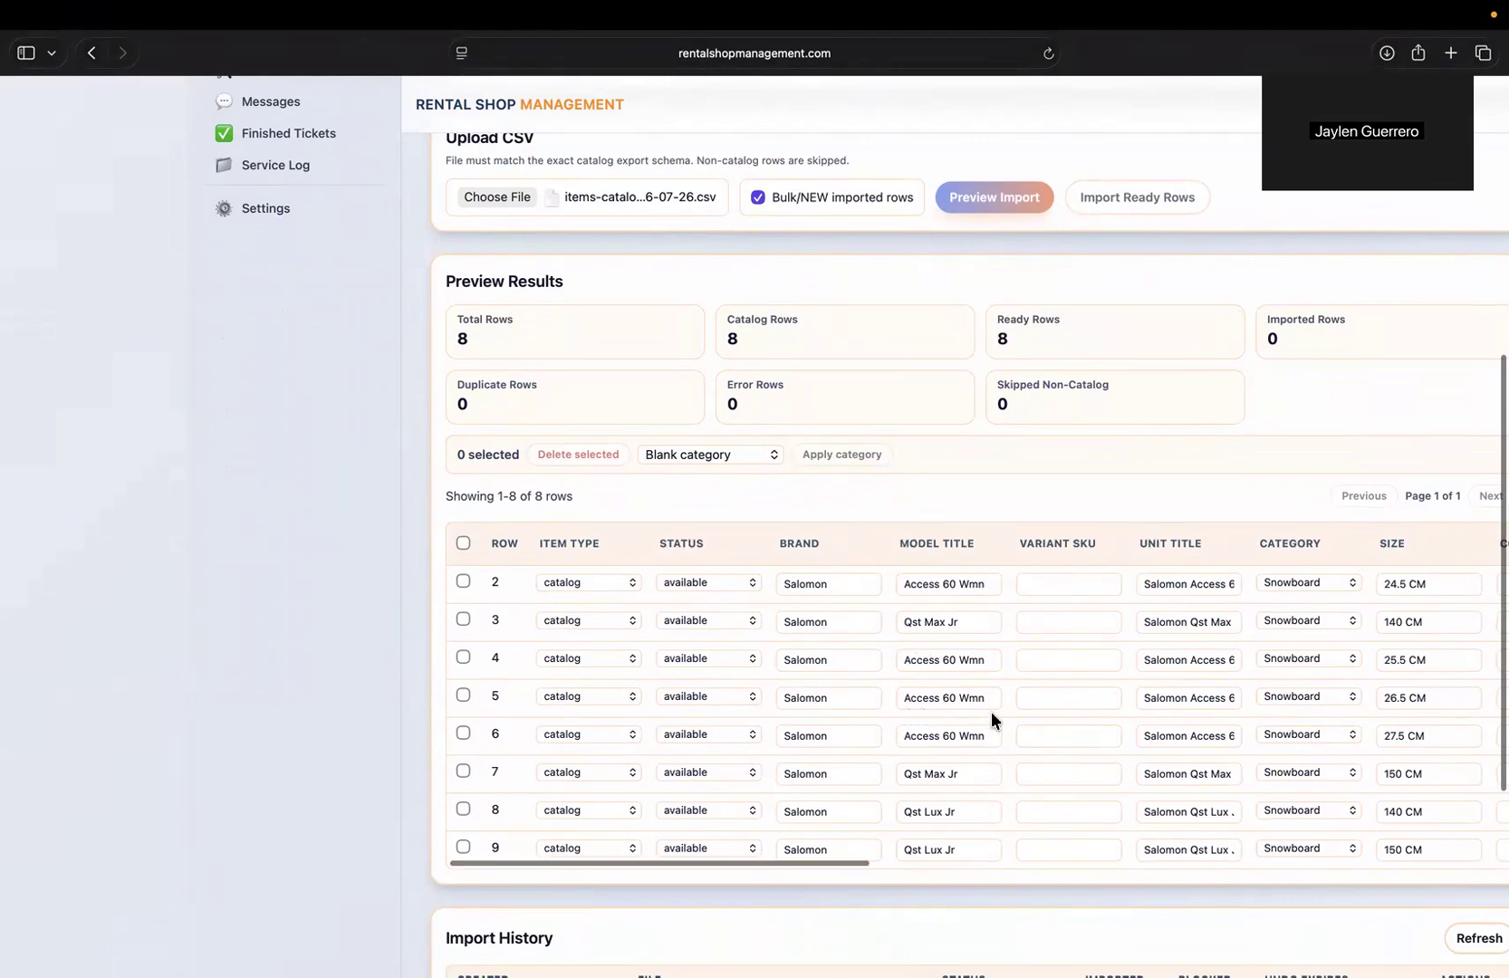
- Examine the unit SKU and barcode values of the Salomon rows in the DRS import preview
scroll(992, 712, right, 10)
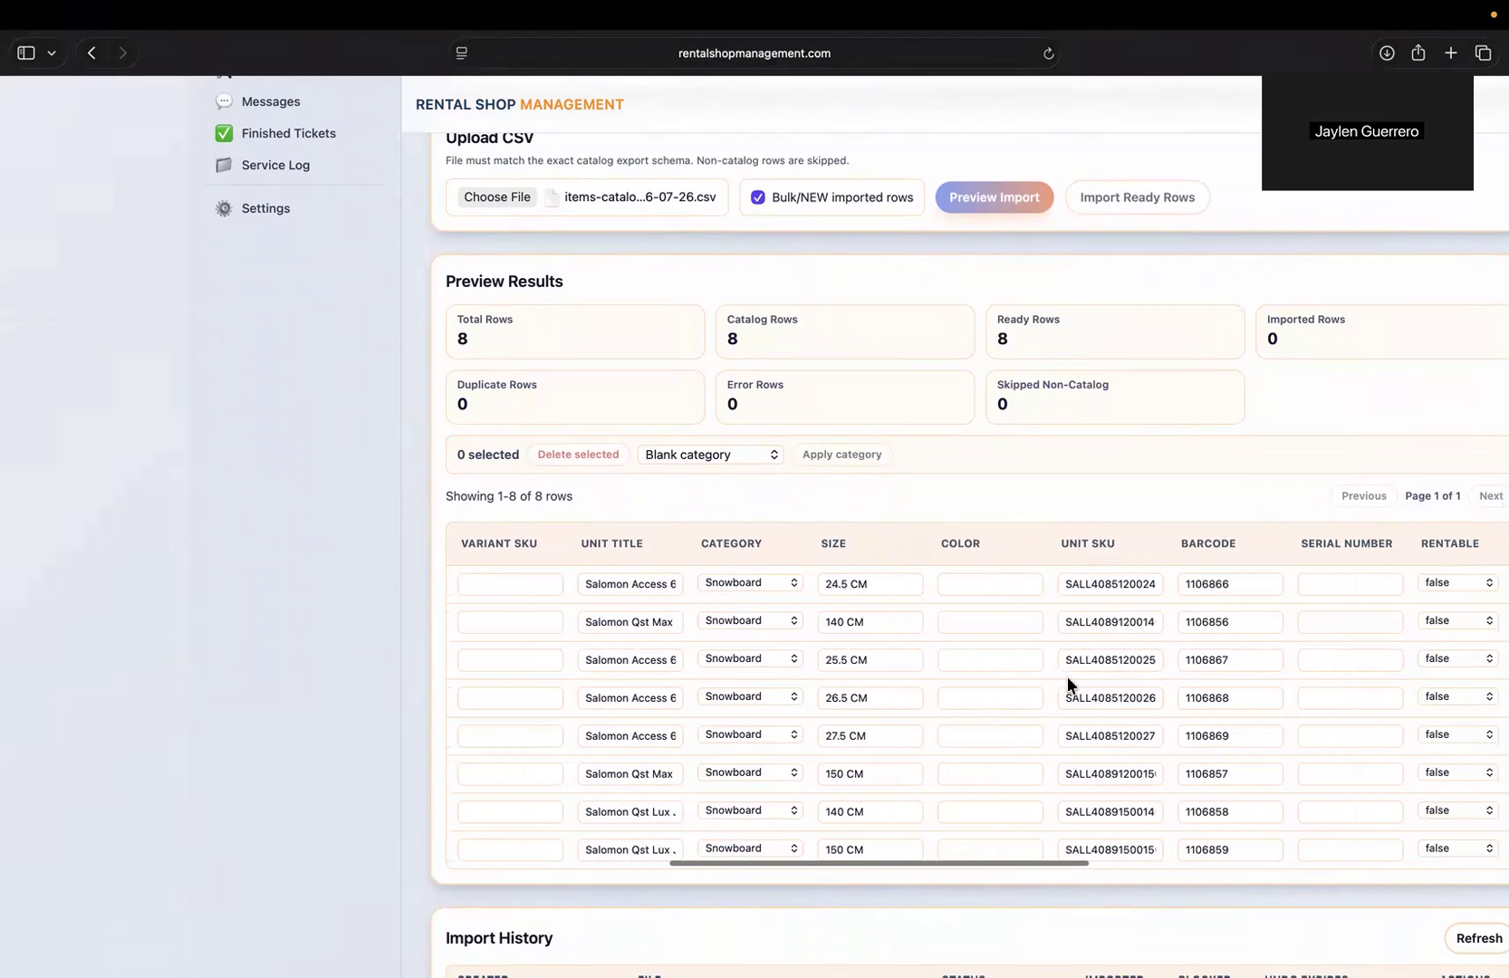
scroll(1067, 676, right, 3)
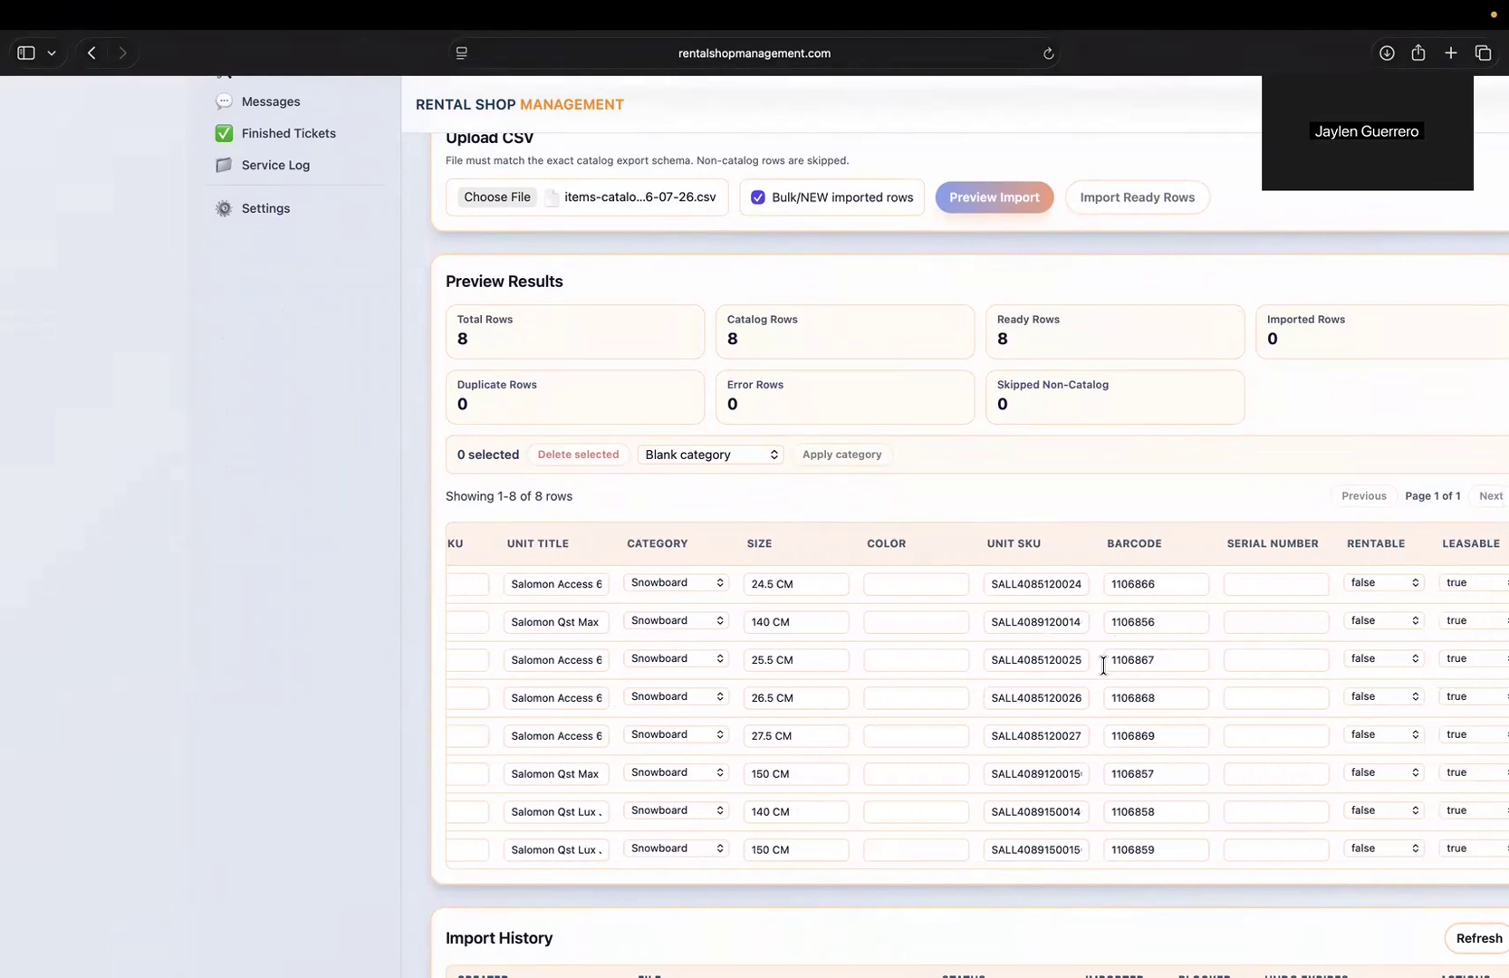
scroll(1105, 600, down, 1)
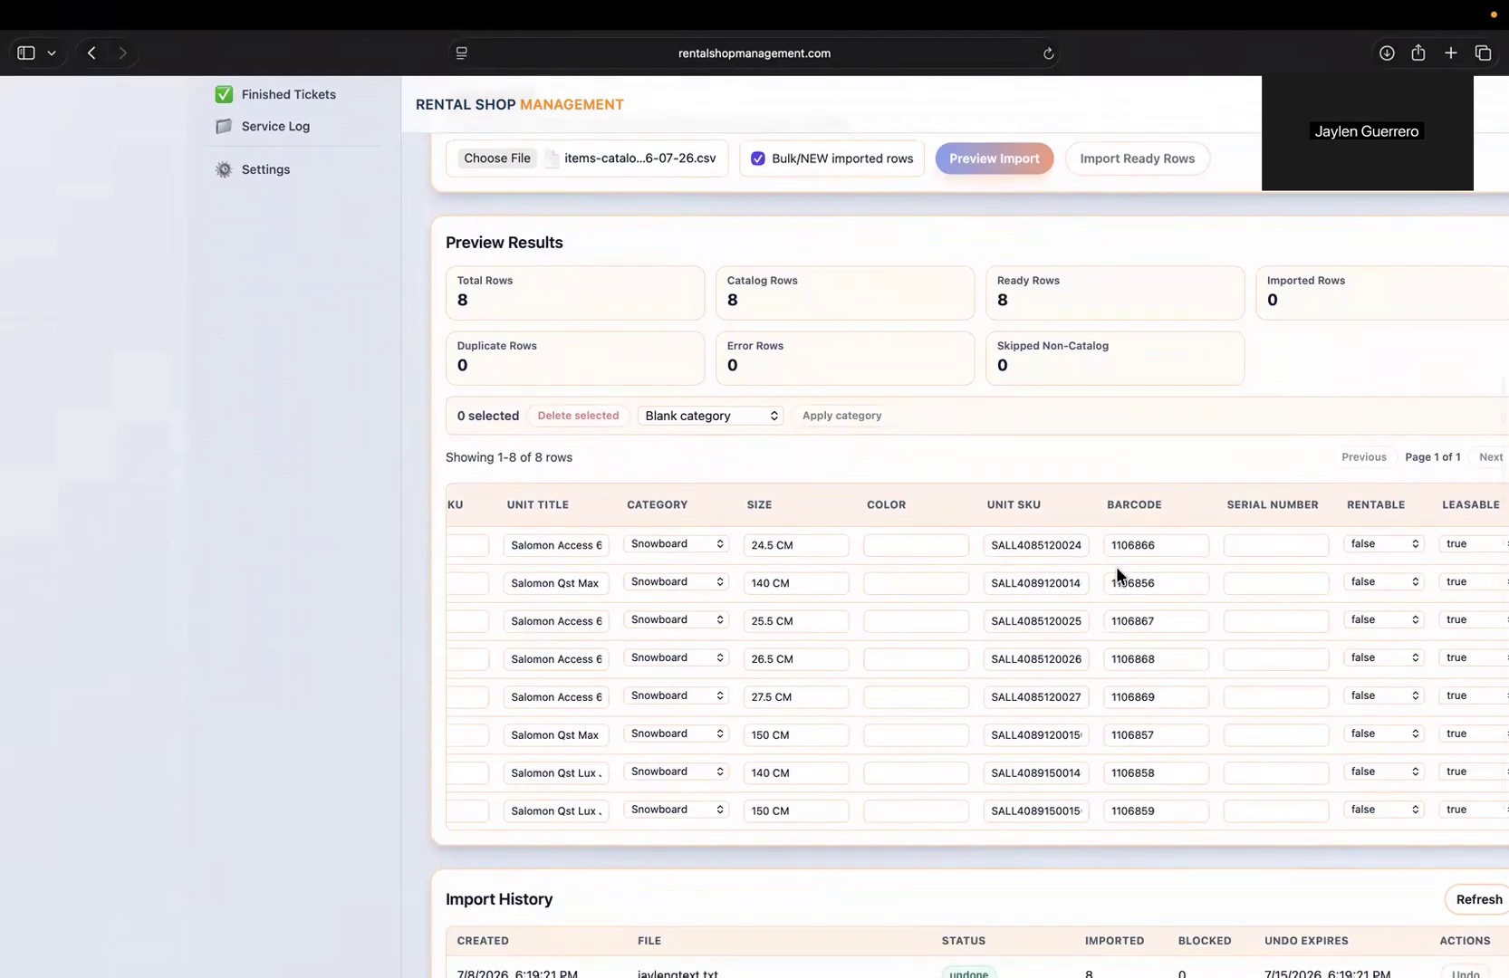
drag(1174, 544, 1093, 545)
click(1136, 586)
scroll(1099, 590, up, 1)
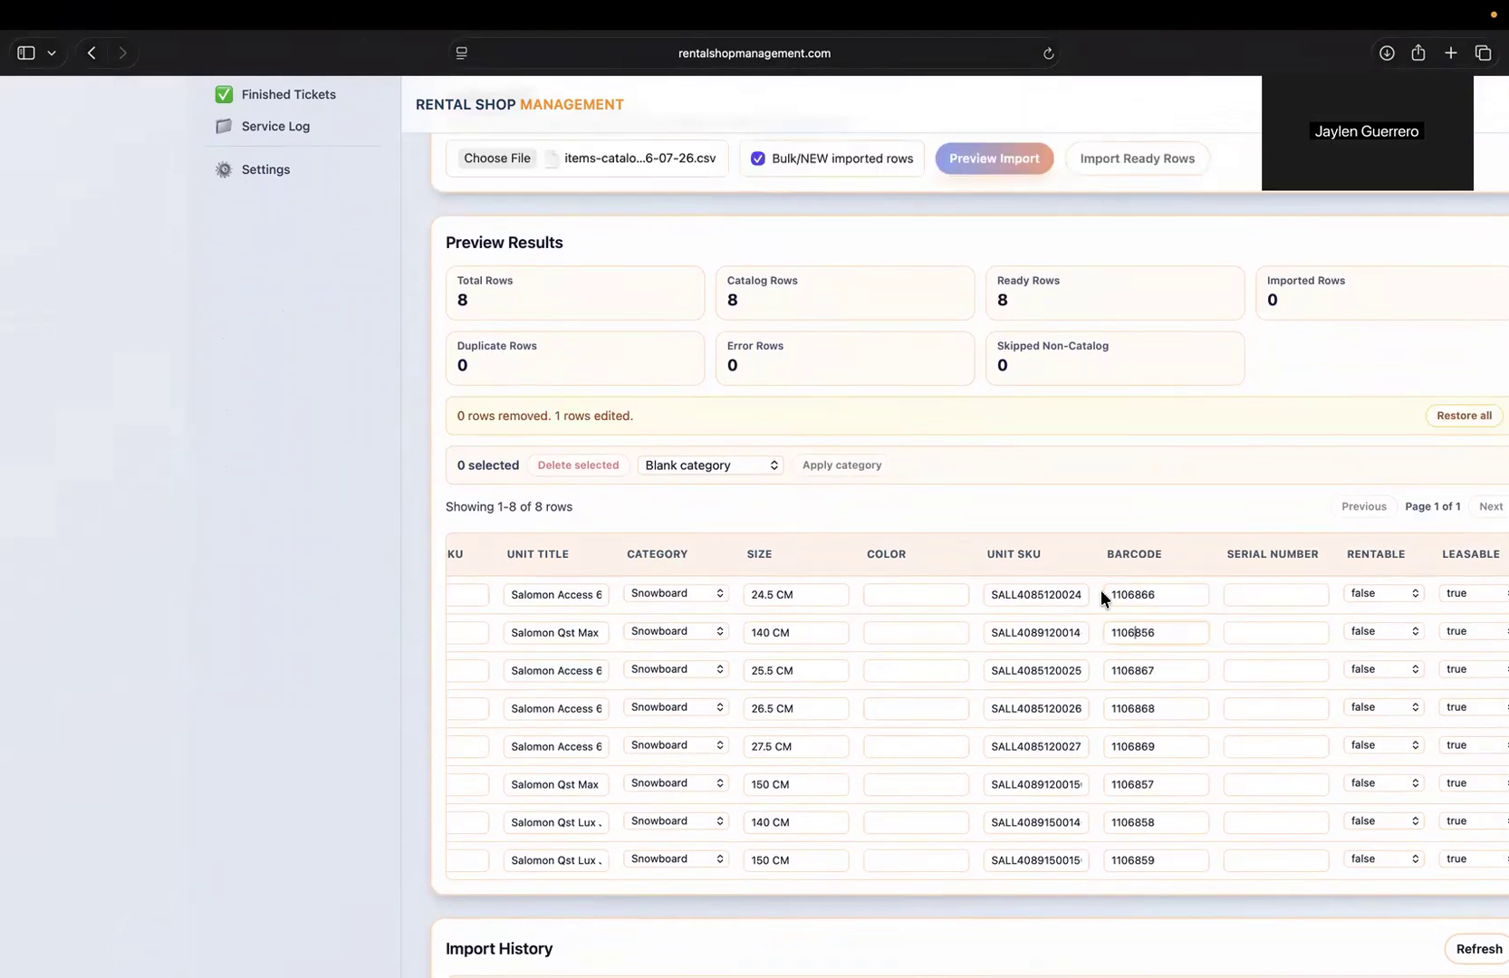
scroll(1125, 550, down, 2)
scroll(1116, 532, down, 4)
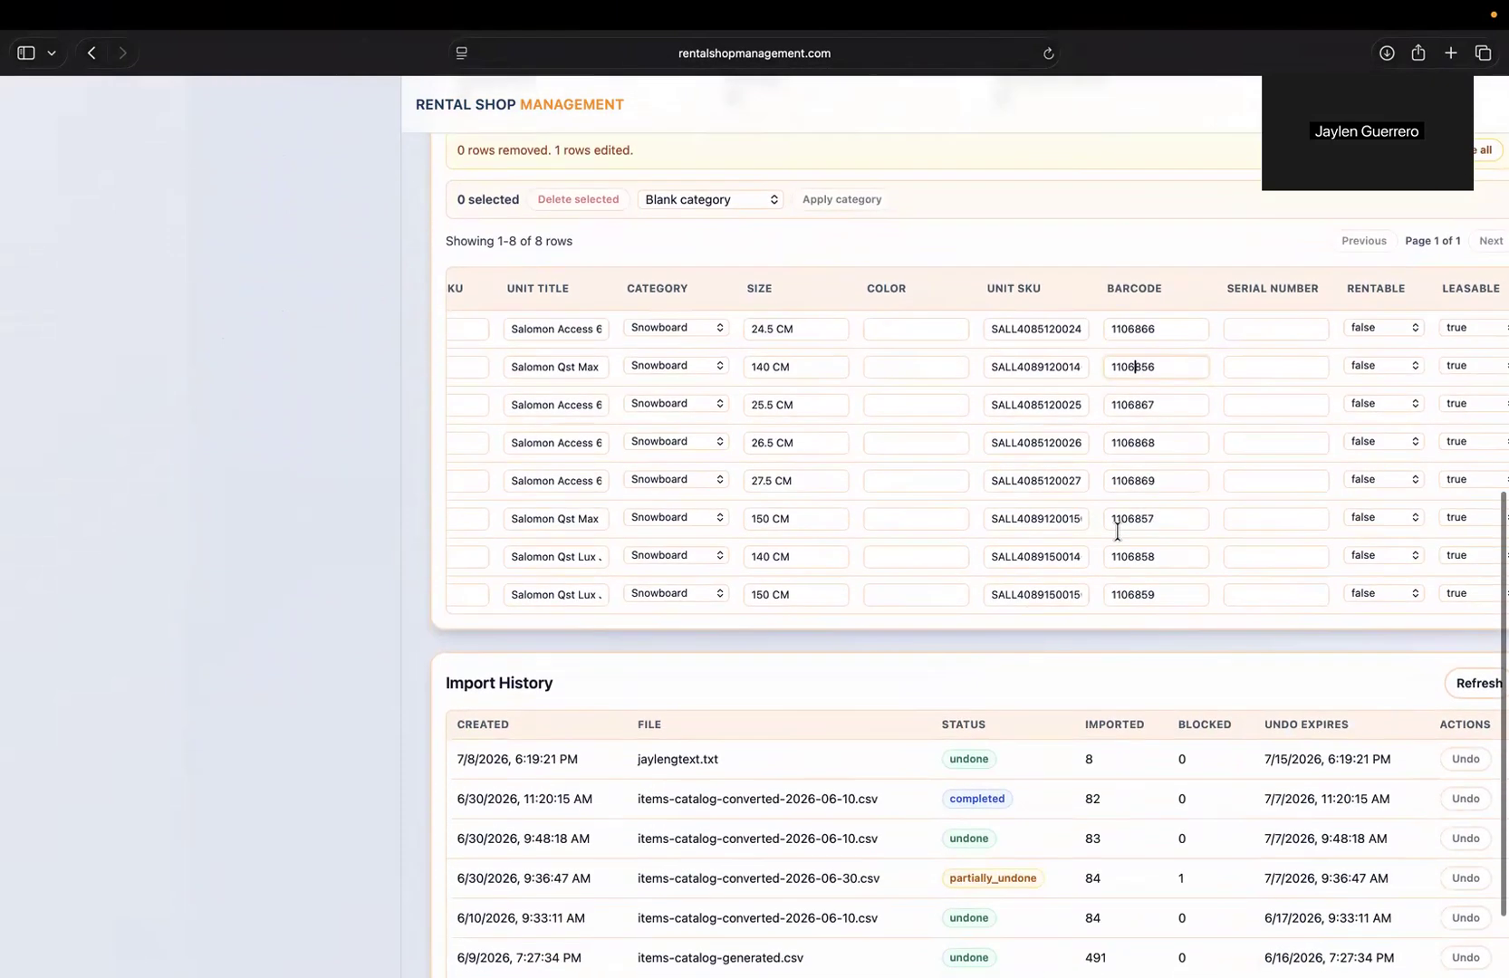
scroll(1117, 531, up, 10)
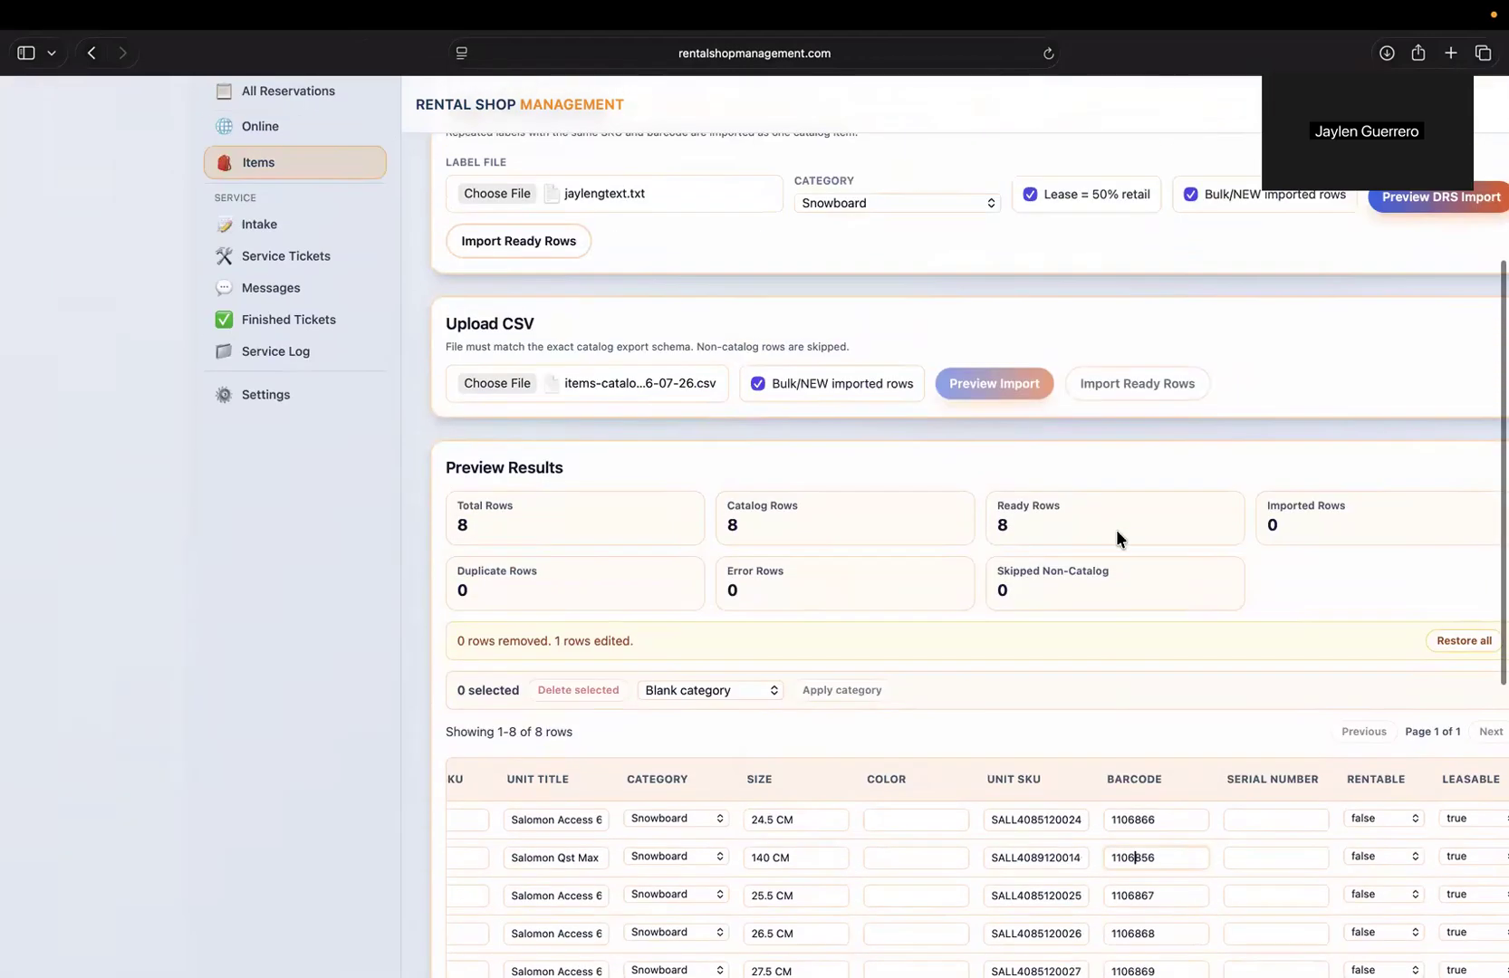
scroll(1117, 532, down, 4)
click(1160, 652)
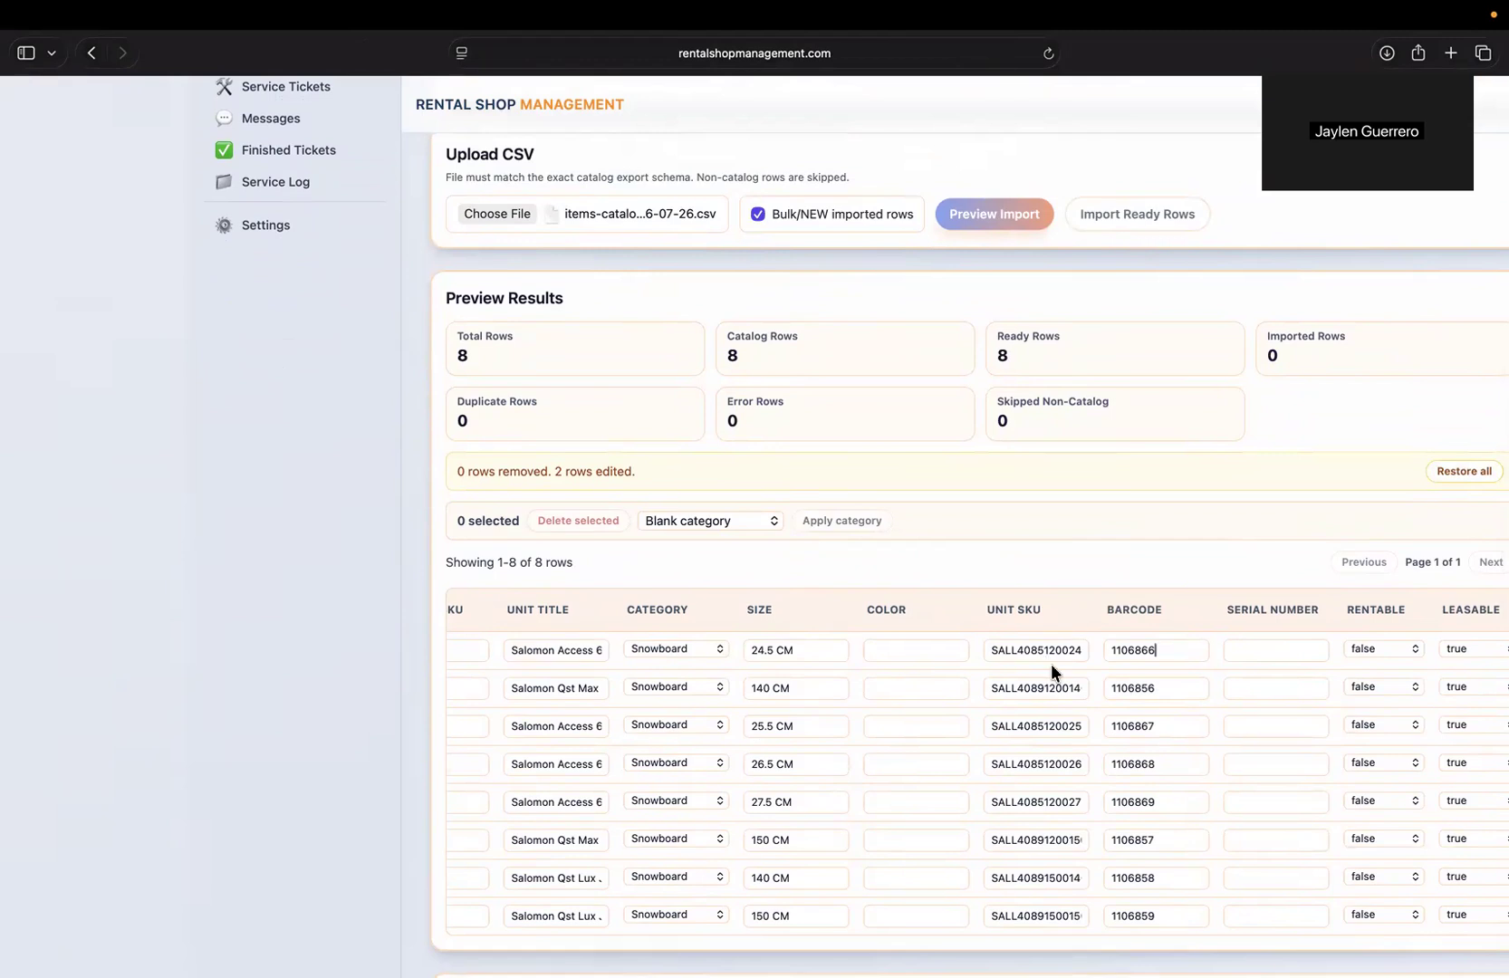
- Review the brand, model title, size, rentable and leasable columns across the DRS preview rows
scroll(1051, 664, right, 3)
scroll(1051, 664, left, 10)
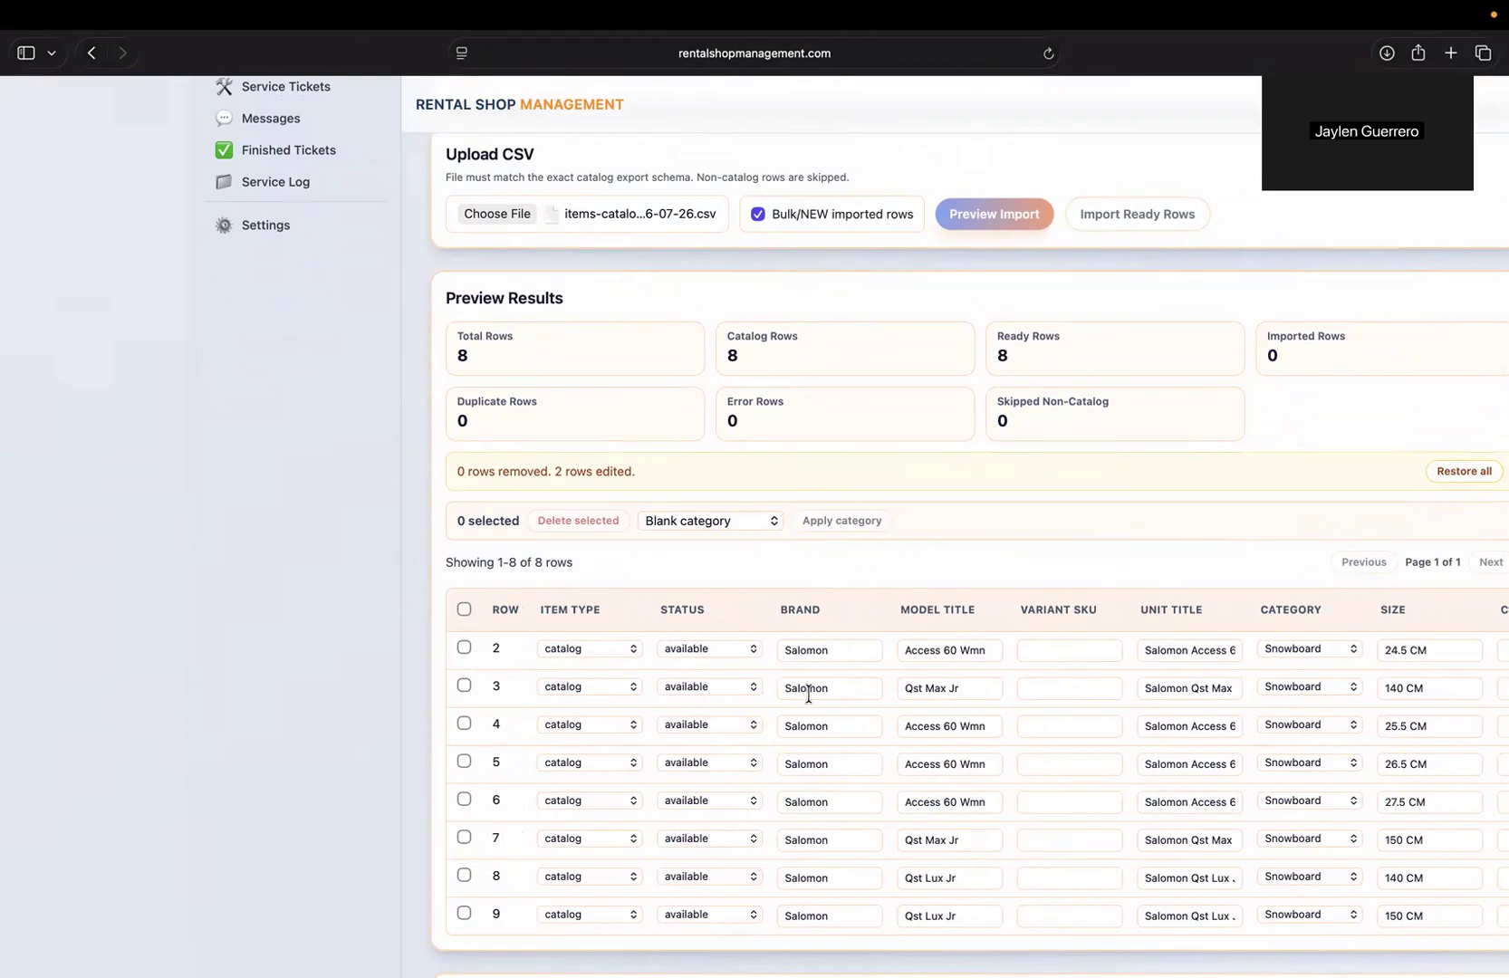
scroll(804, 688, right, 5)
scroll(1035, 687, right, 6)
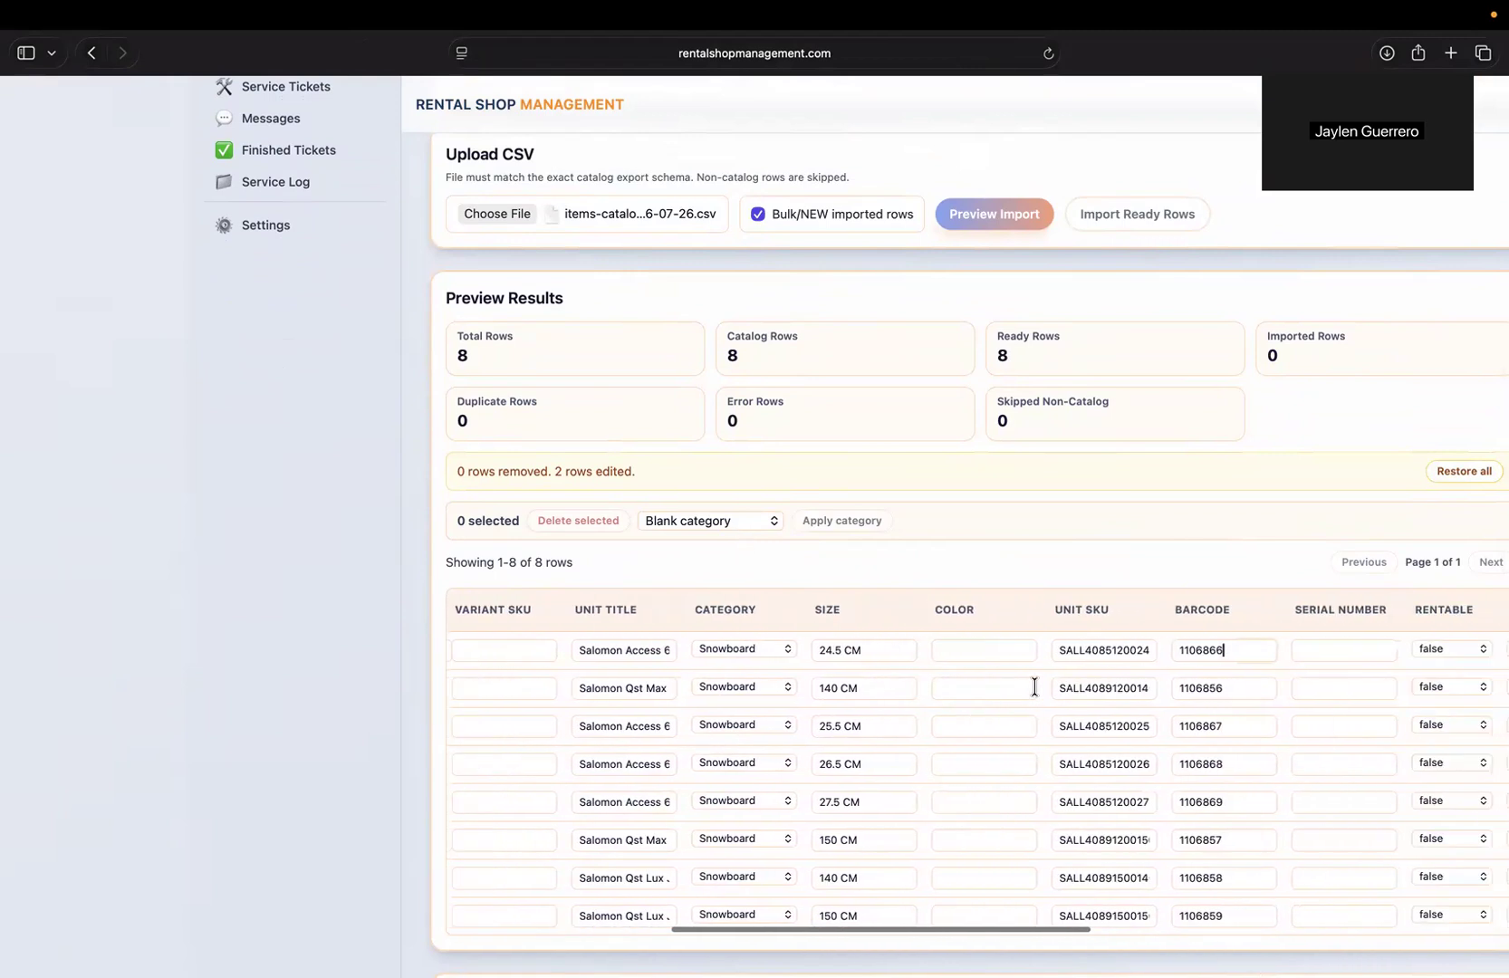
scroll(1034, 687, right, 2)
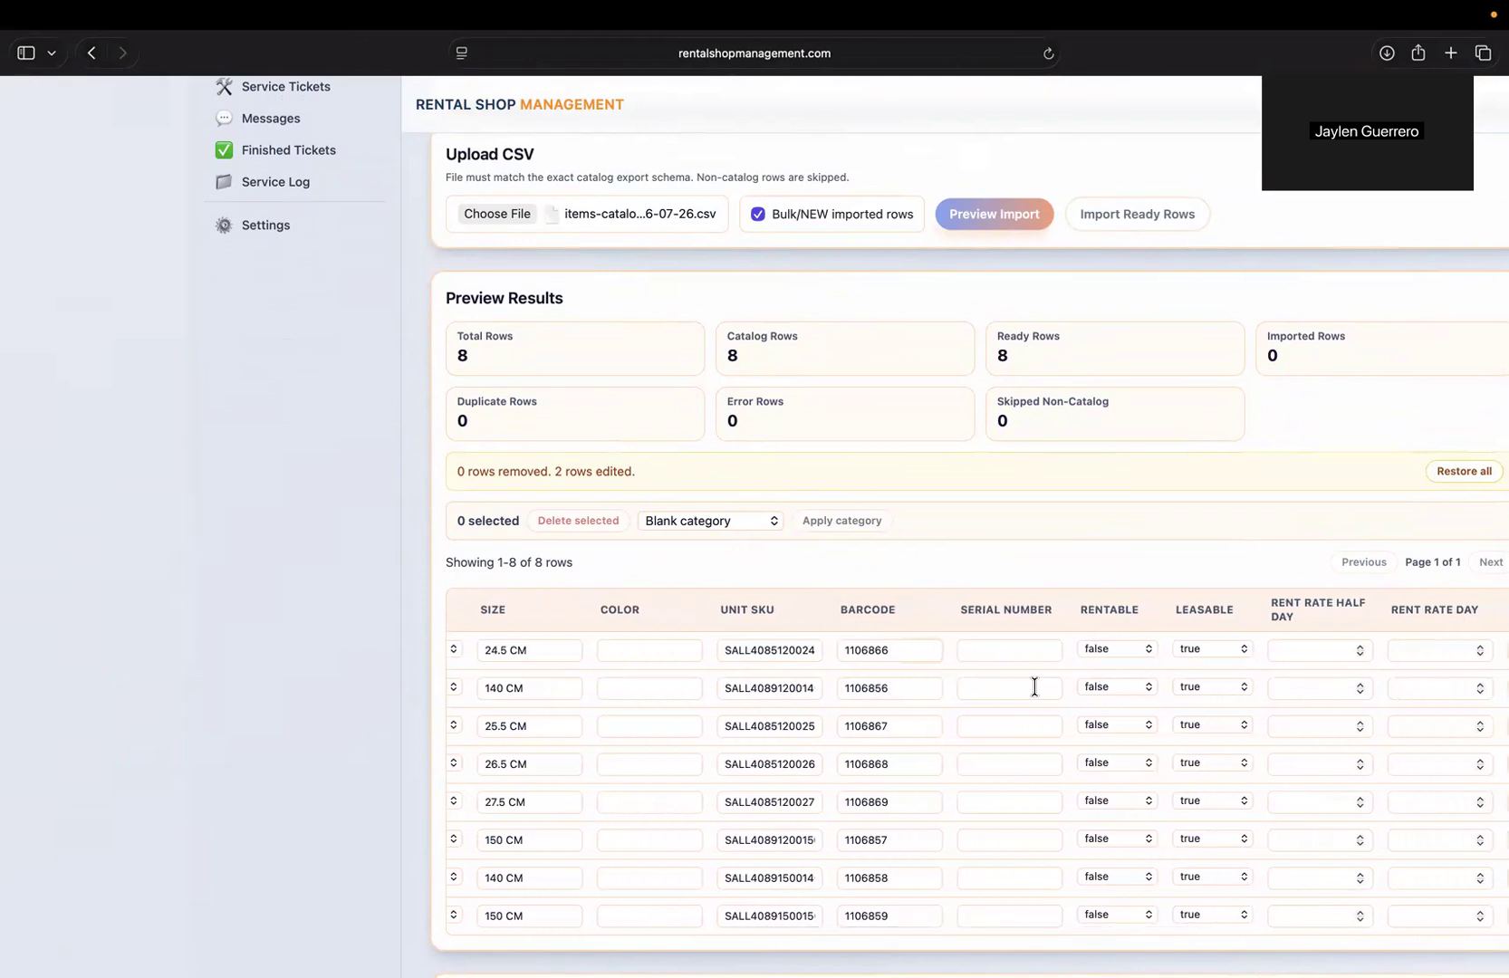
scroll(1035, 688, left, 10)
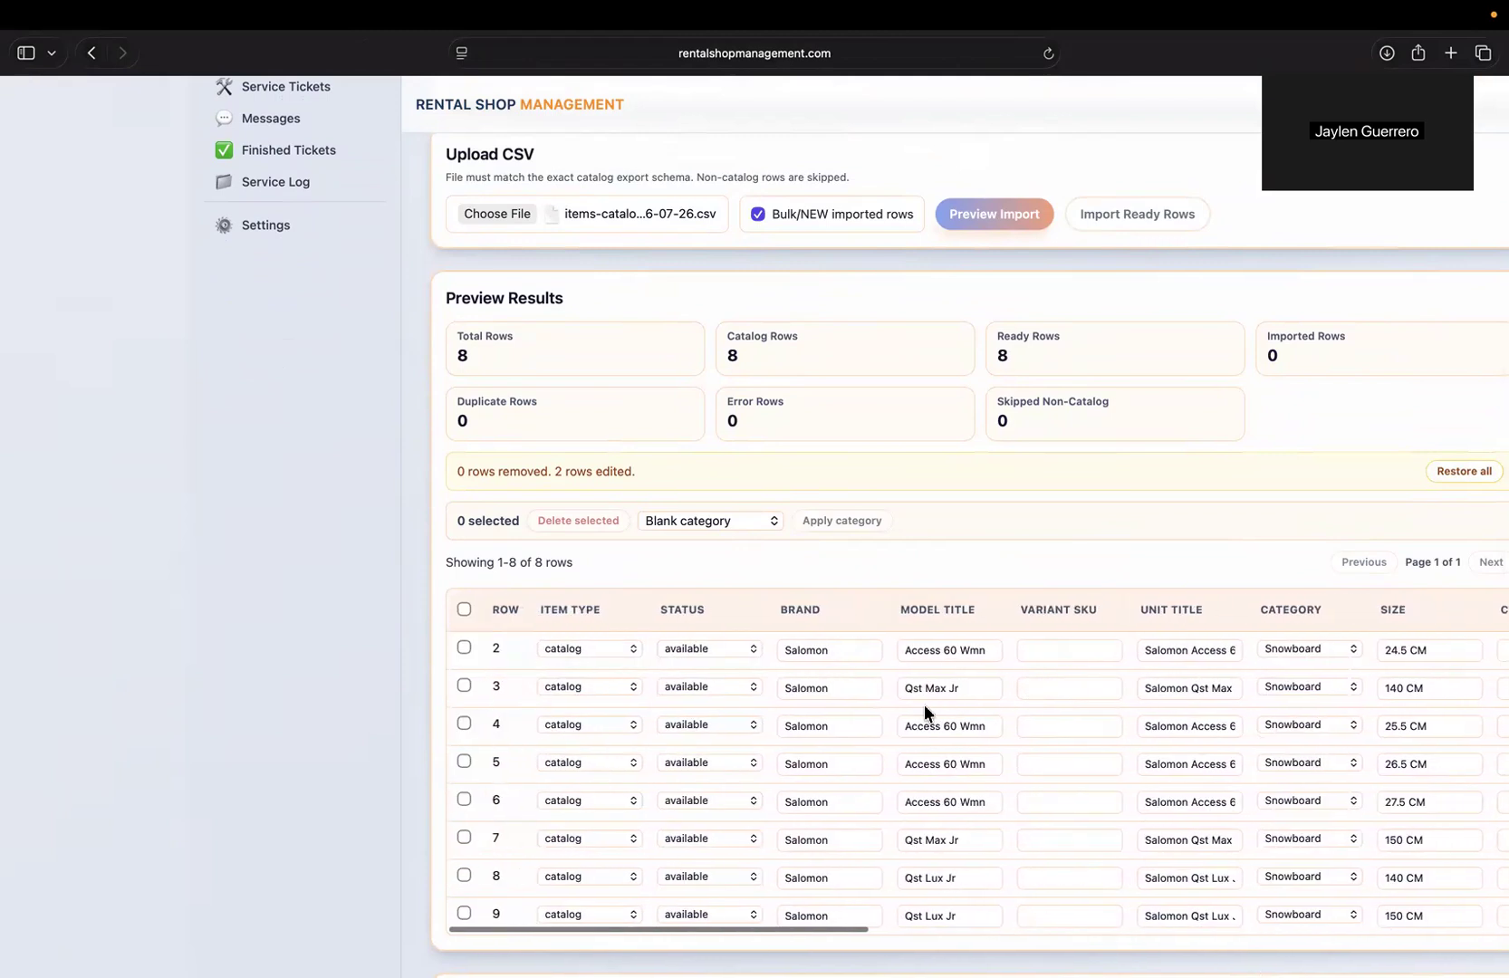
scroll(791, 625, up, 1)
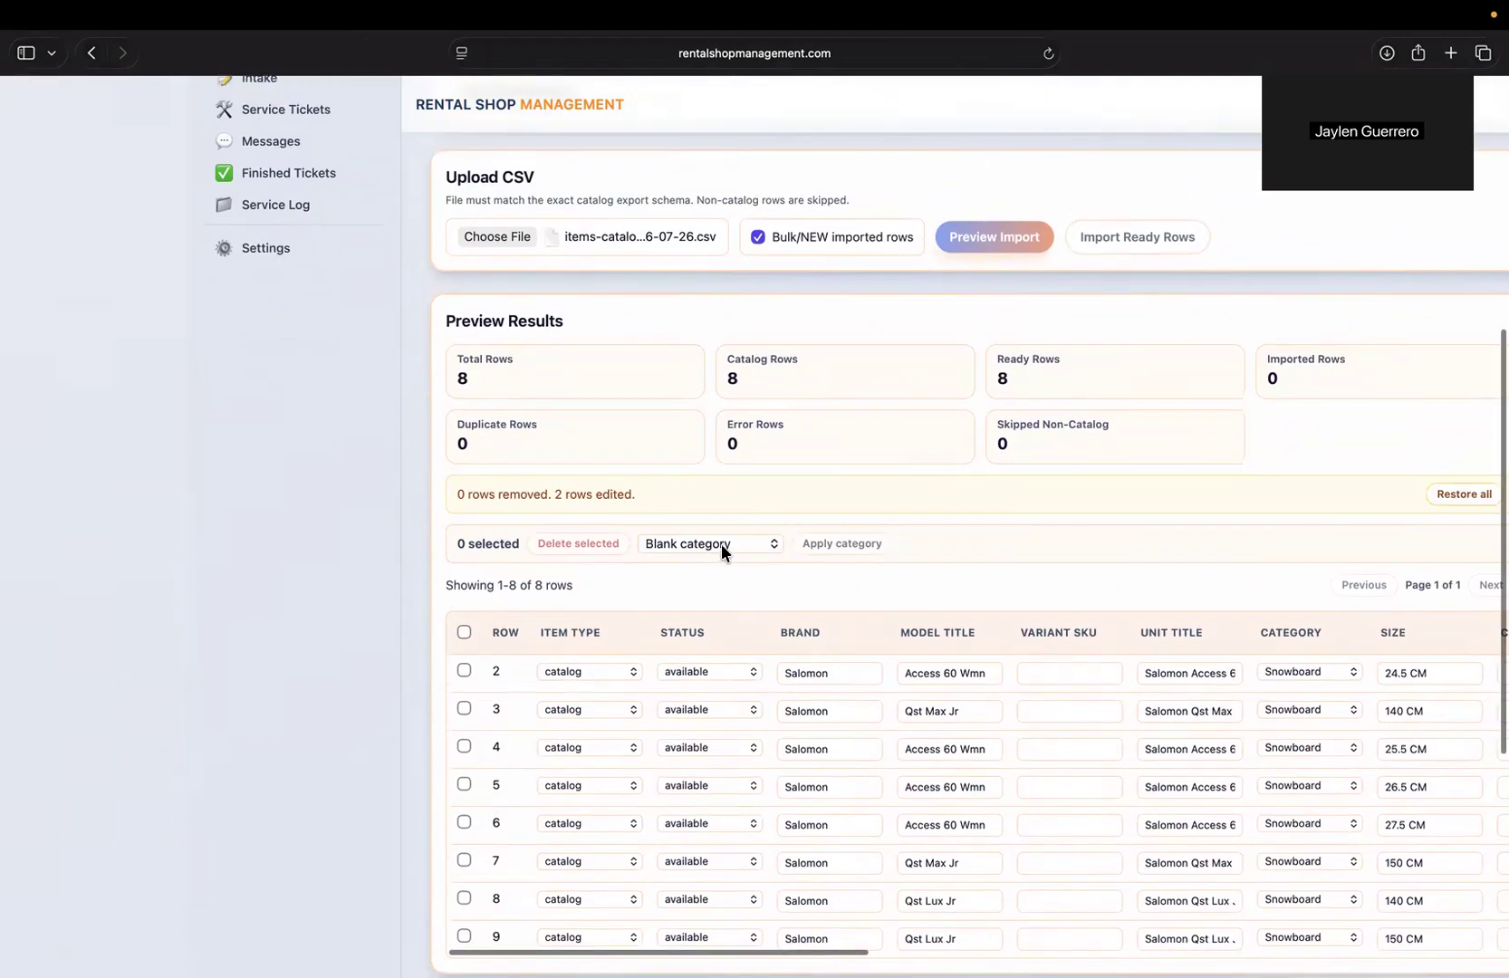
- Check the bulk category choices for the preview rows and review the category setting of the DRS label import
click(725, 544)
click(818, 509)
scroll(762, 573, down, 3)
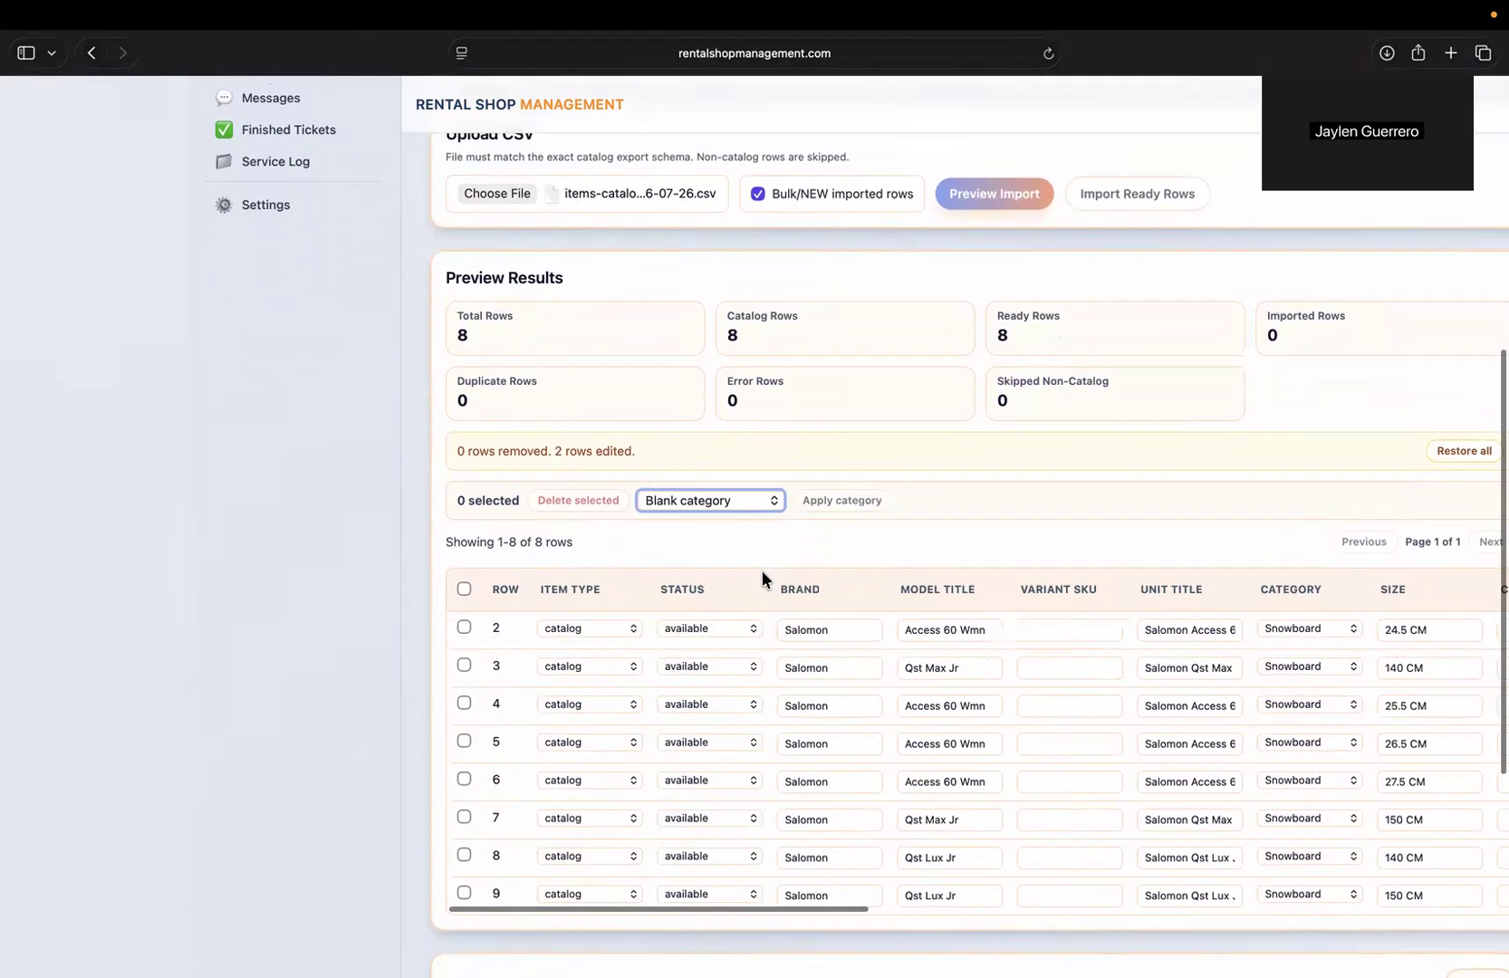
scroll(762, 573, up, 4)
scroll(762, 570, up, 6)
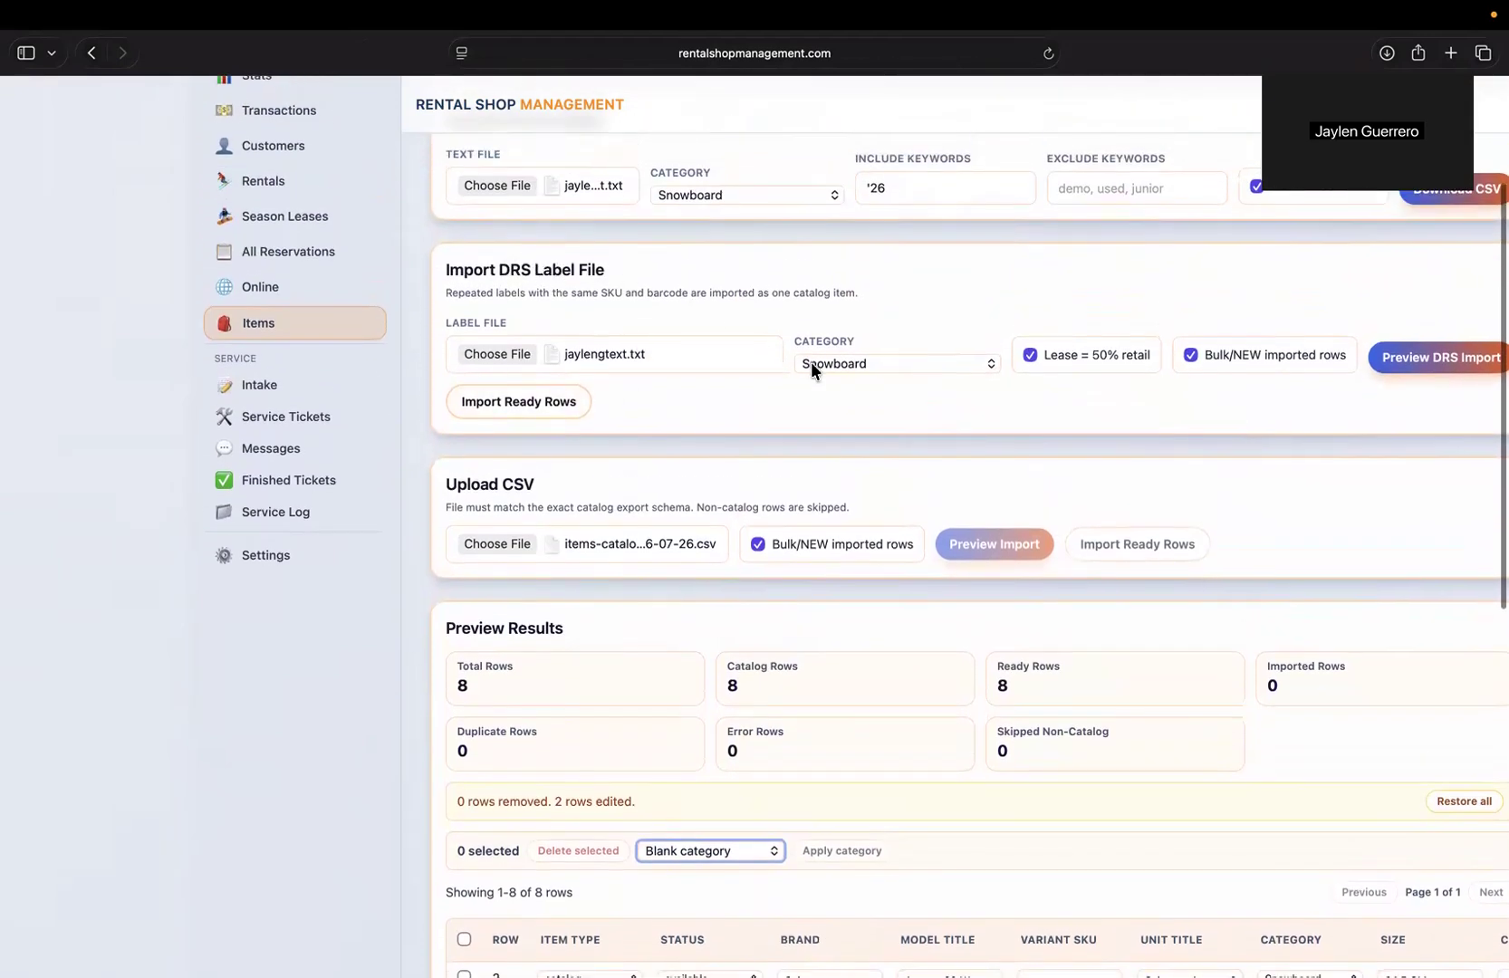
scroll(810, 362, down, 9)
scroll(810, 362, up, 6)
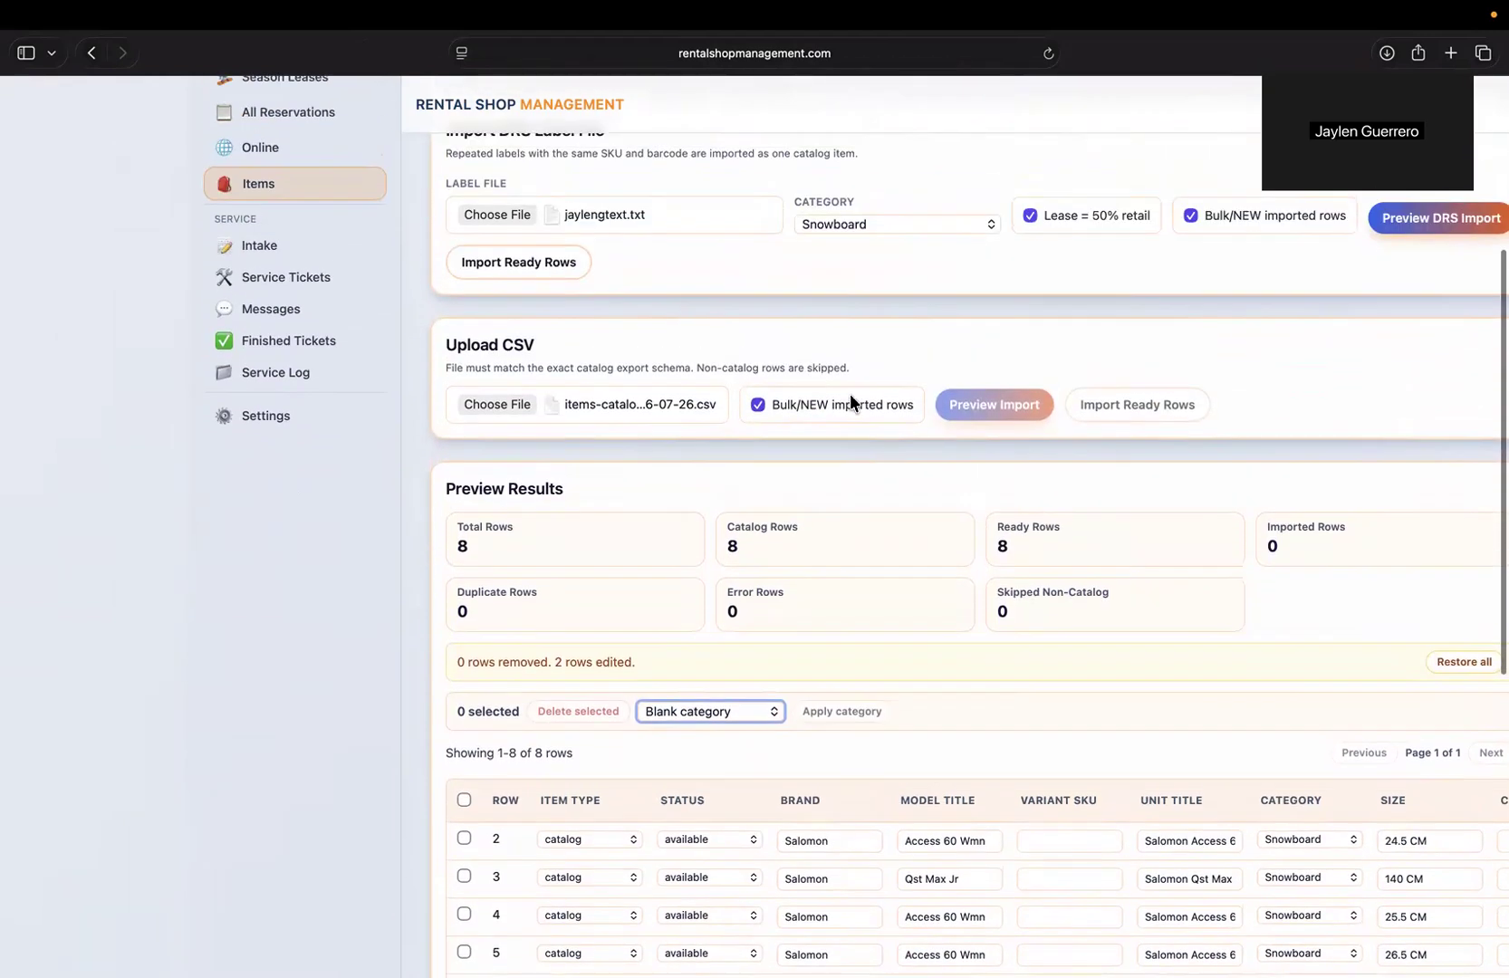
scroll(1067, 493, up, 1)
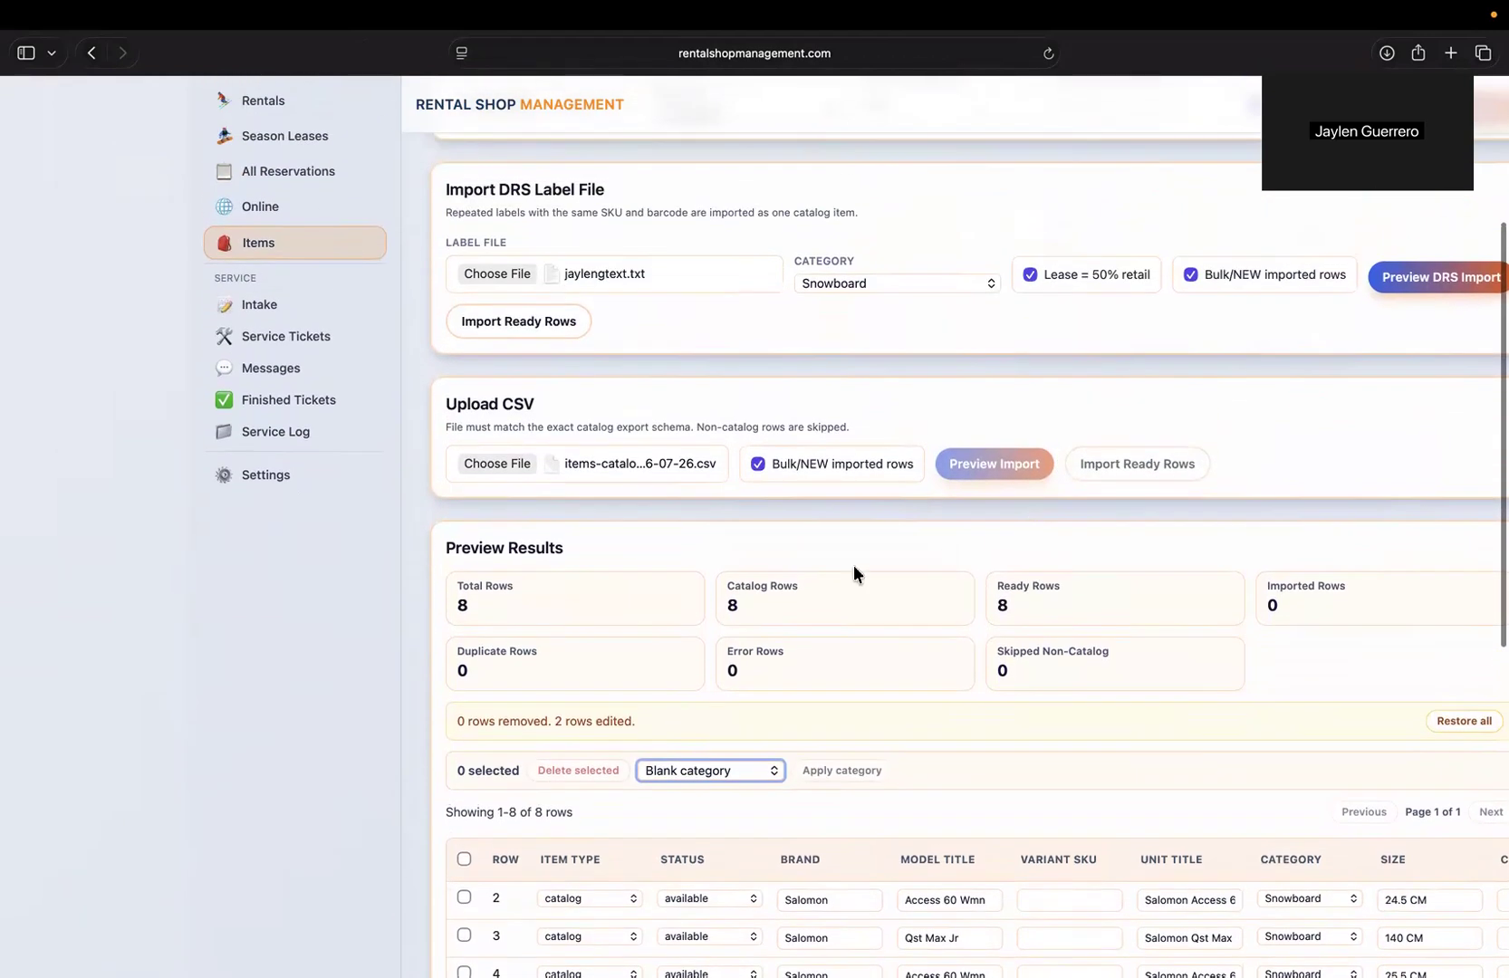
- Examine the lease price, sale price and status columns of the DRS preview rows
scroll(910, 692, down, 4)
scroll(910, 724, right, 10)
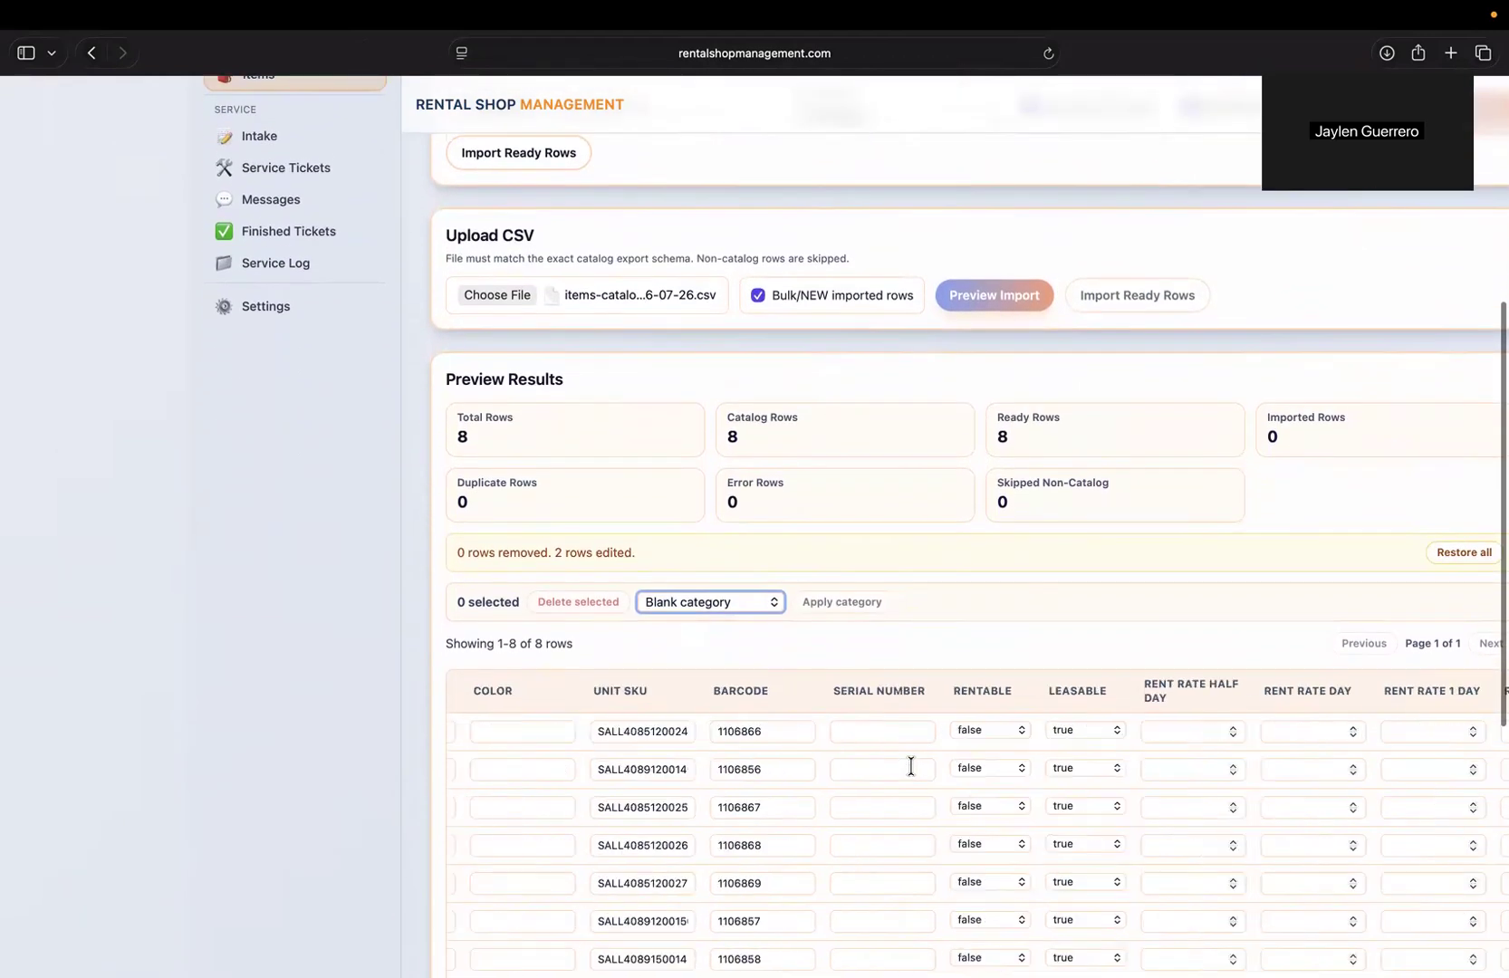
scroll(947, 585, down, 10)
scroll(948, 585, up, 12)
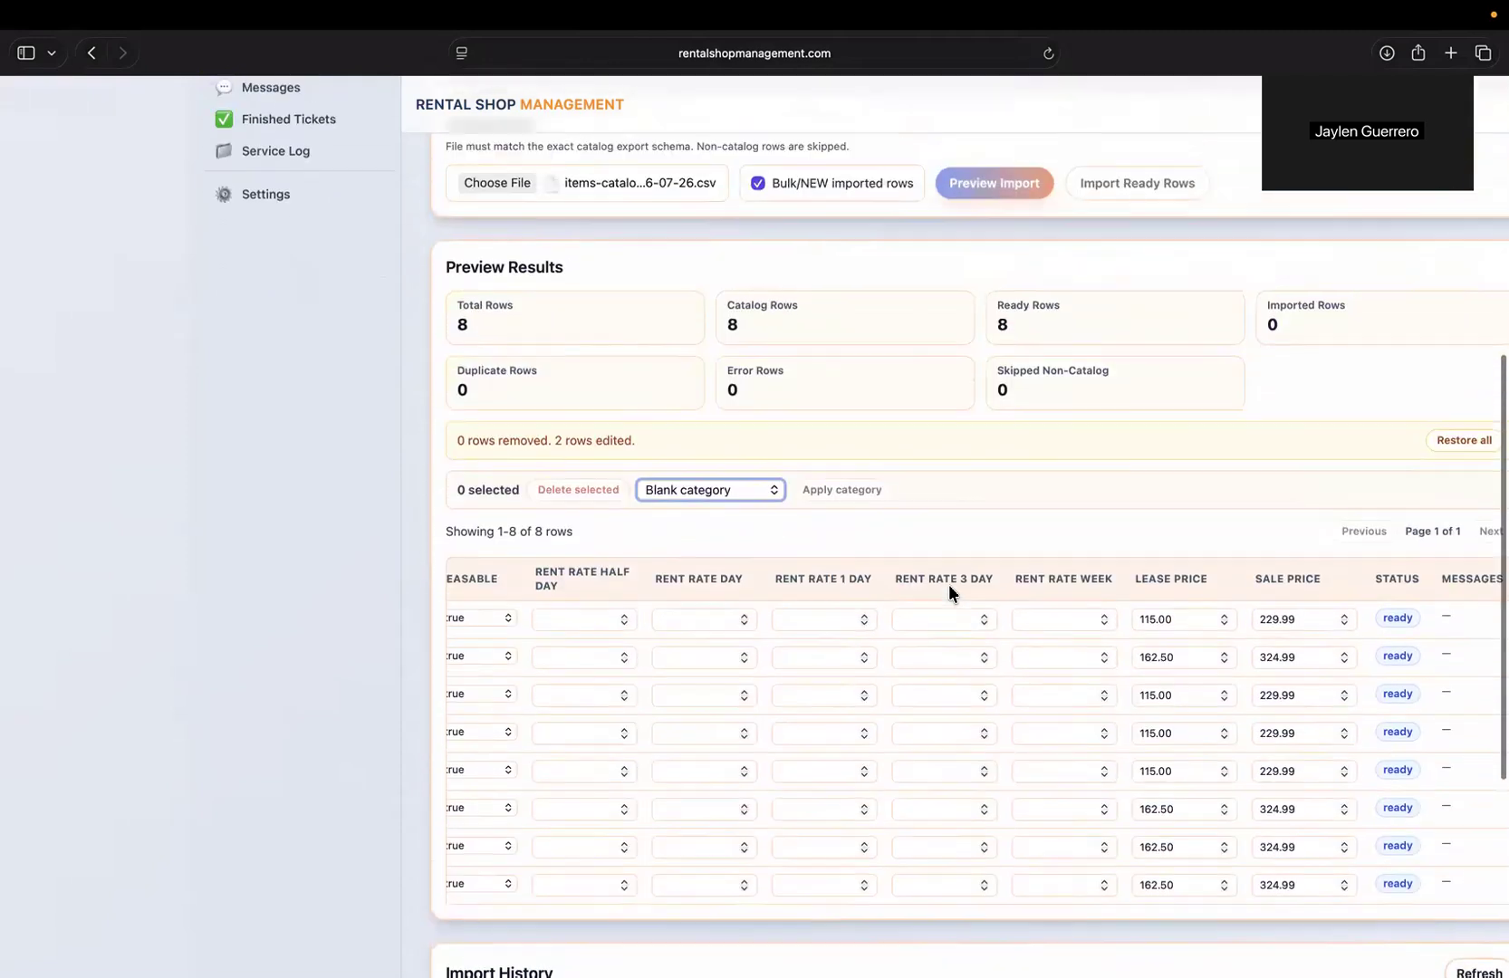
- Look over the Convert Price Listing, Import DRS Label File and Upload CSV sections of the Import Catalog CSV page
scroll(949, 593, up, 3)
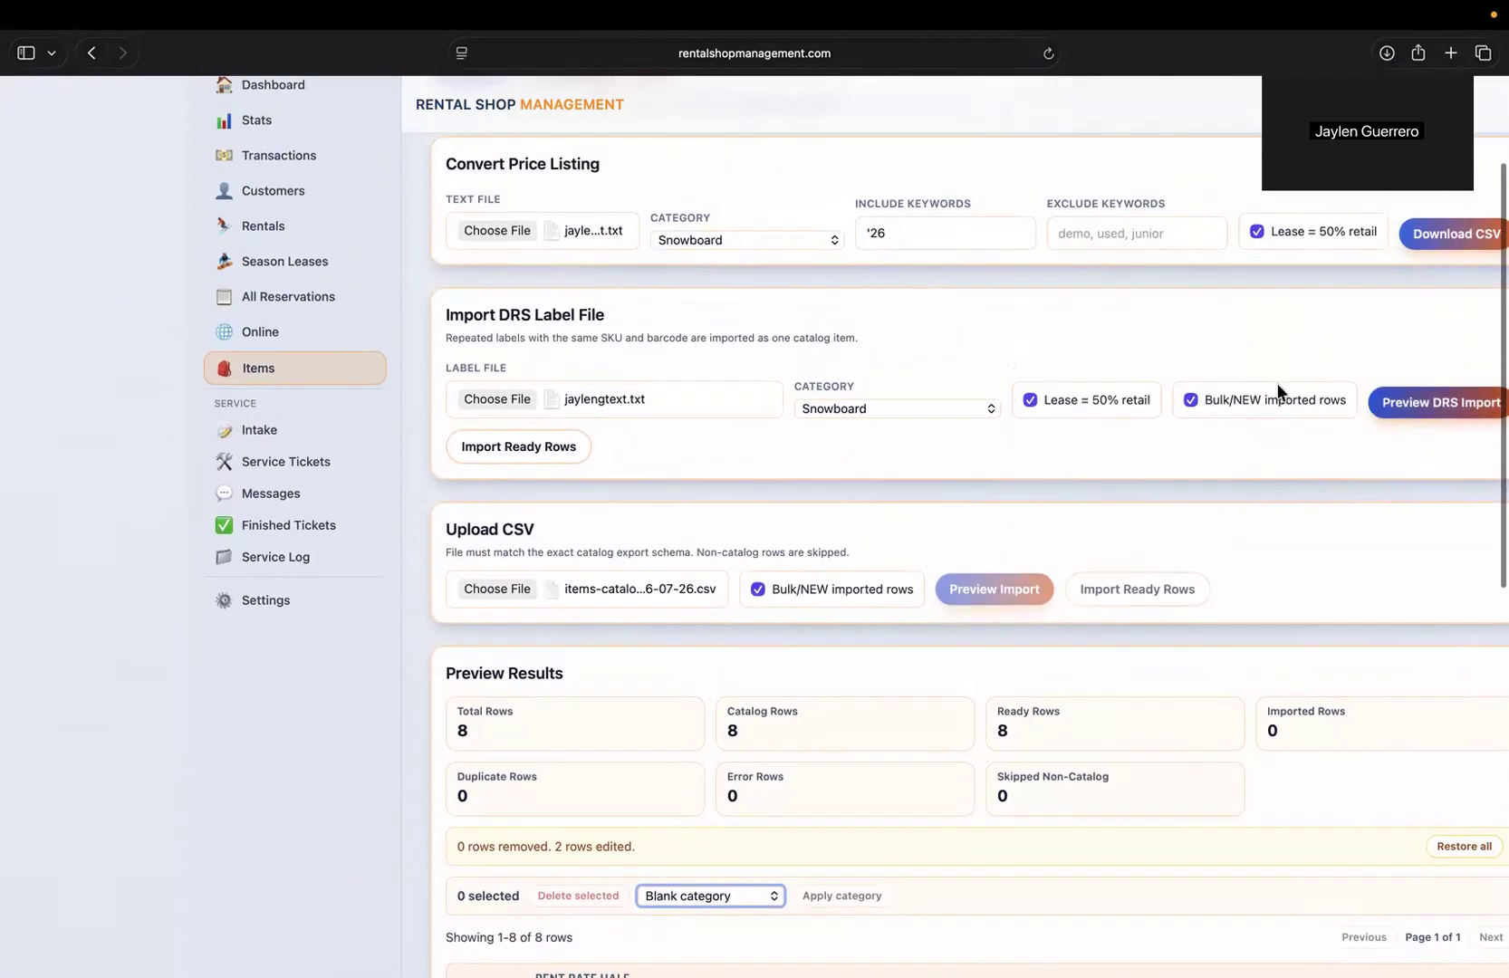
scroll(566, 453, up, 1)
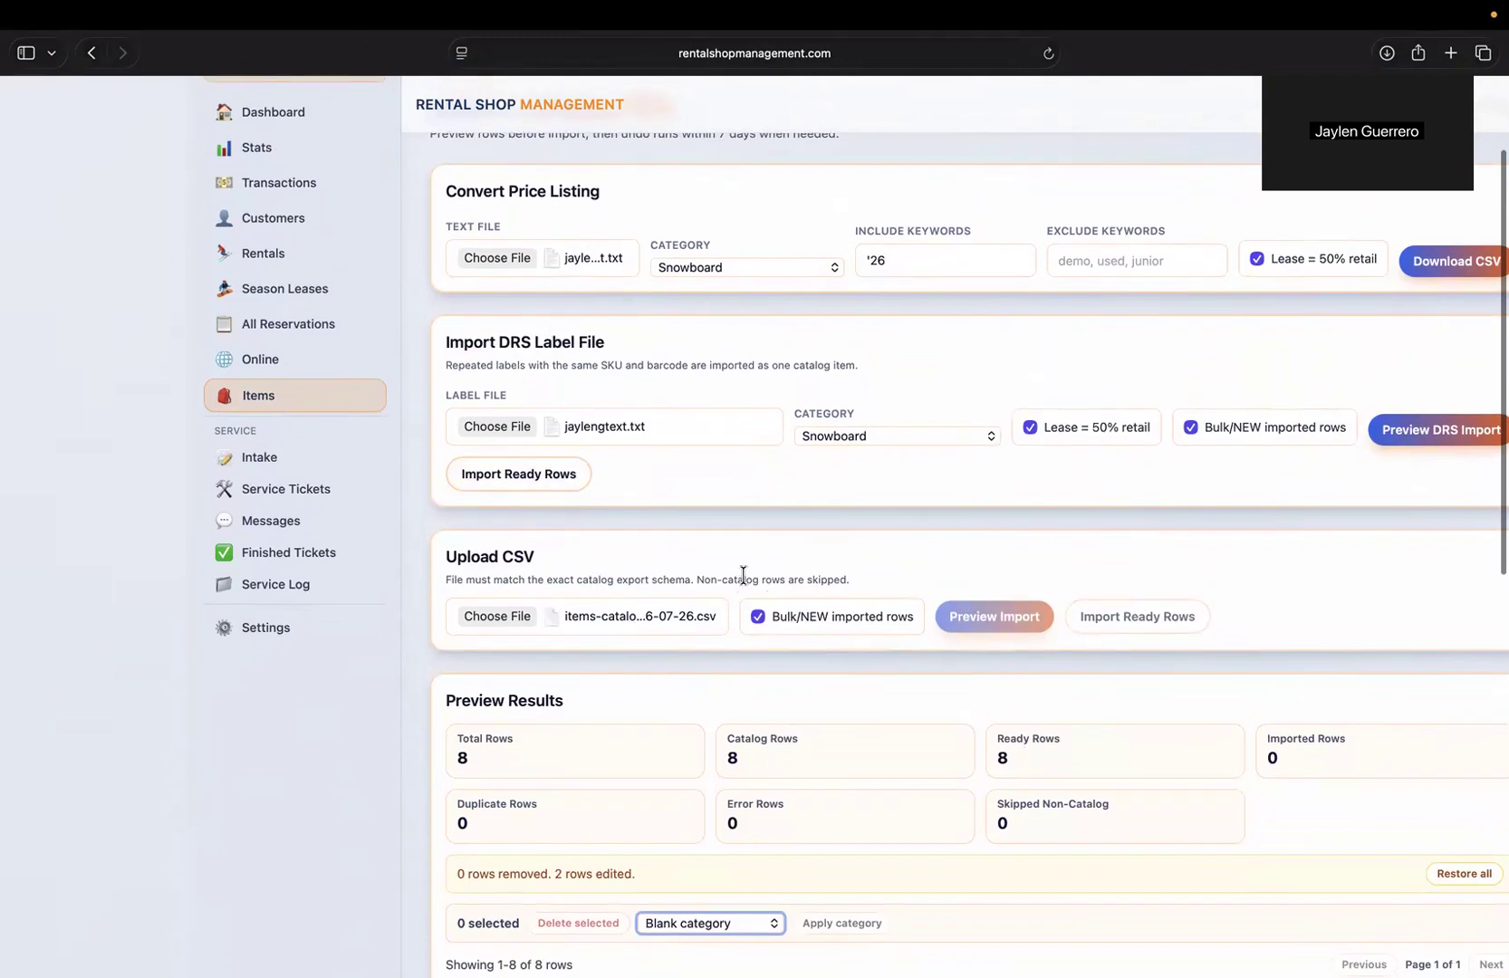
scroll(789, 533, down, 1)
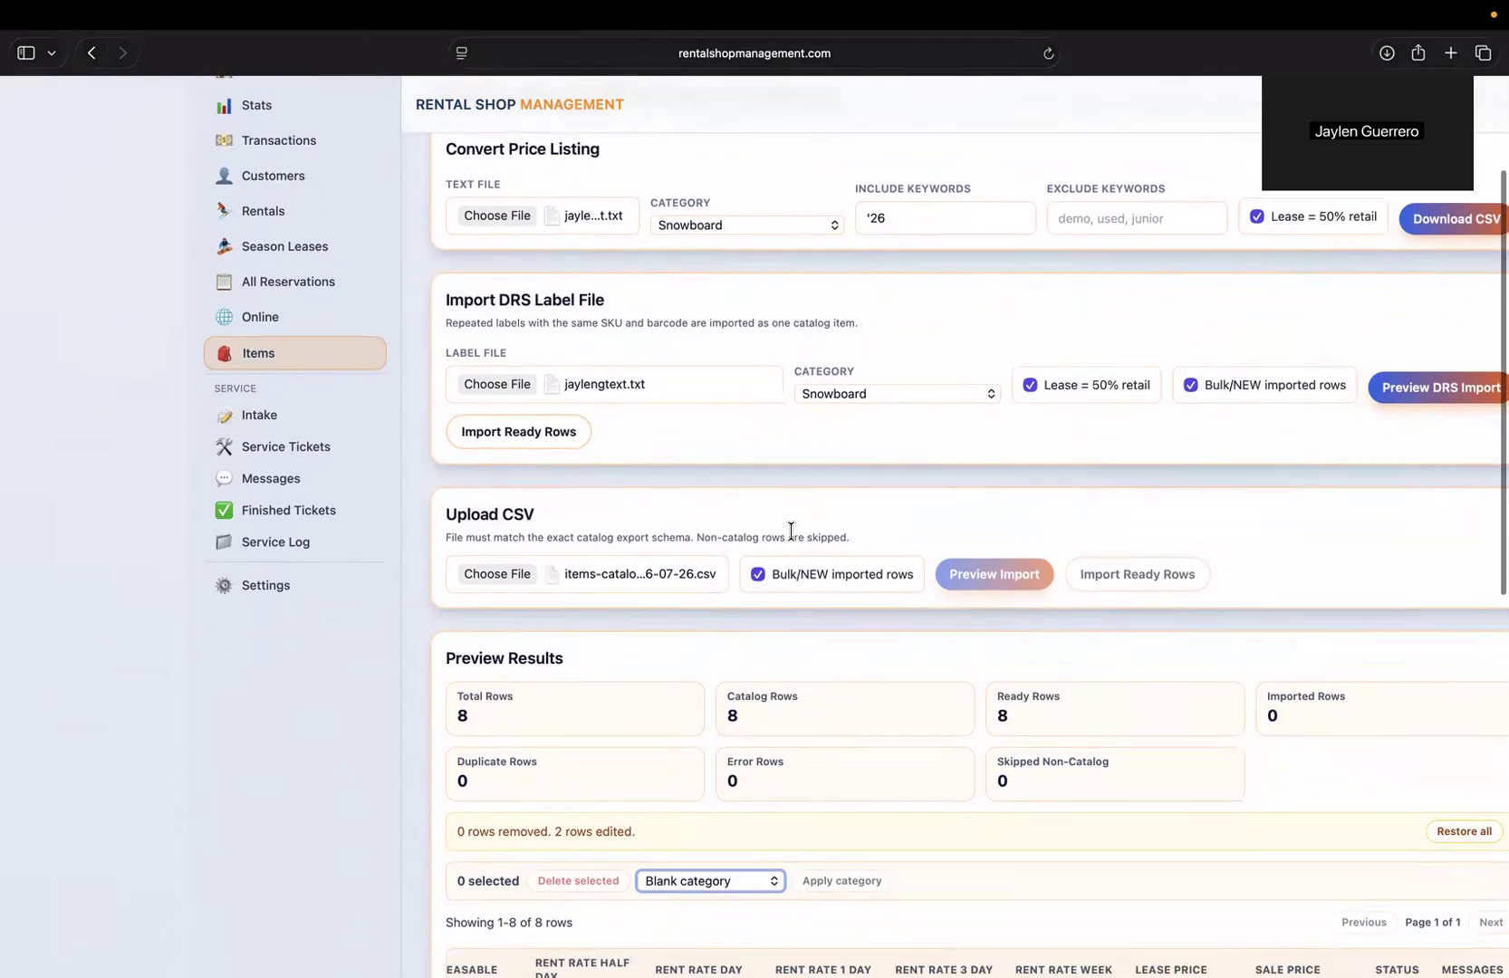
scroll(790, 531, down, 3)
scroll(790, 531, up, 4)
scroll(789, 529, up, 3)
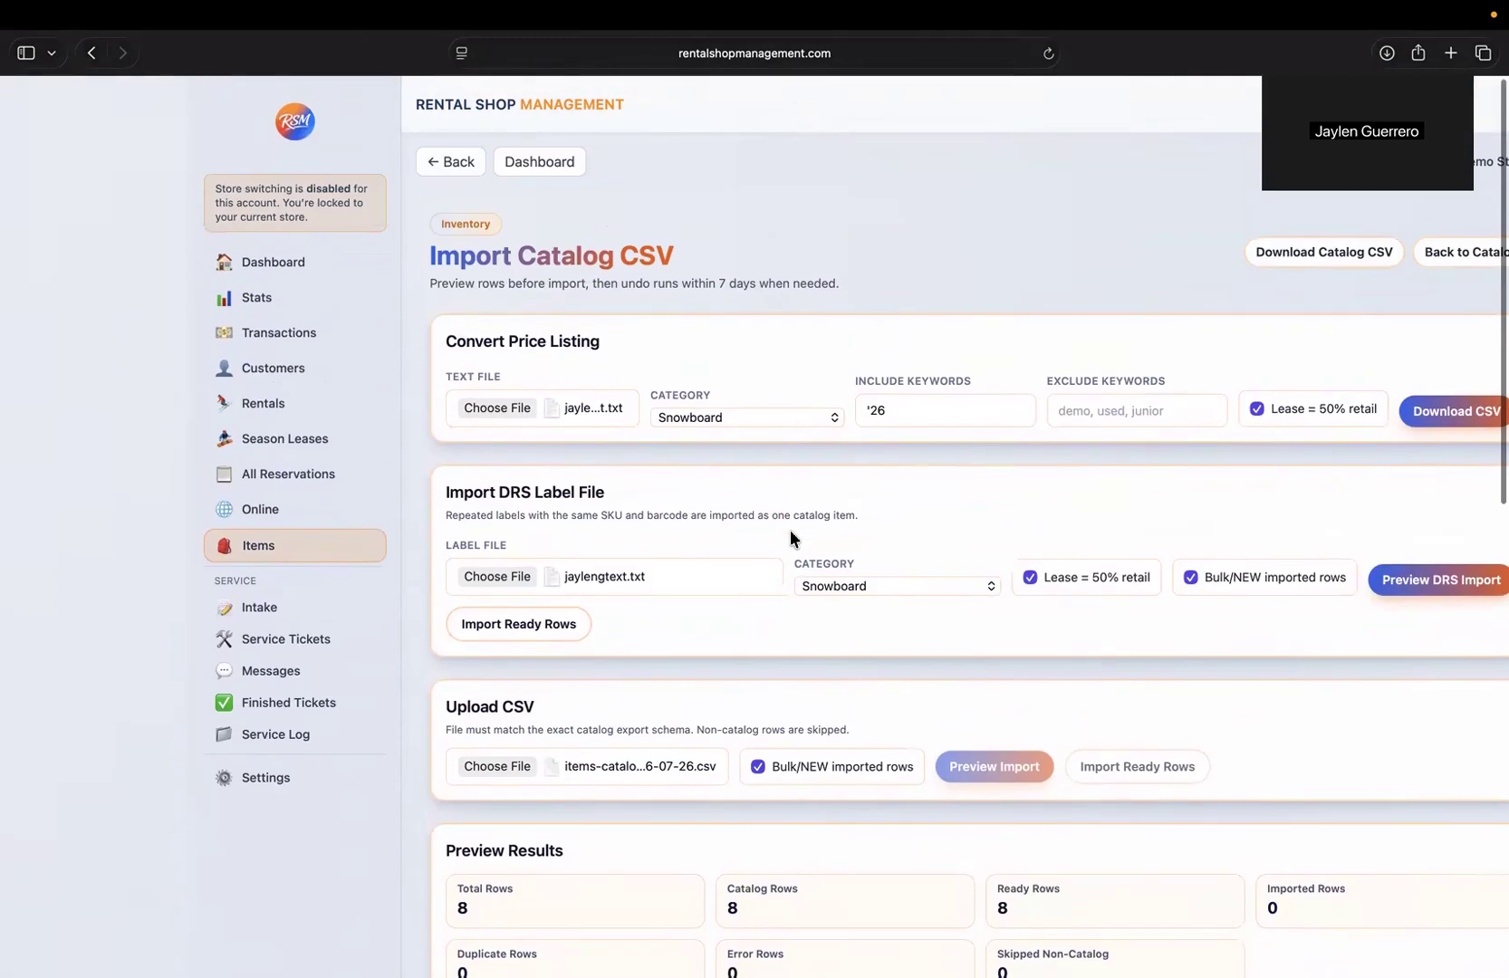
scroll(790, 529, down, 3)
scroll(790, 529, right, 1)
scroll(790, 529, up, 3)
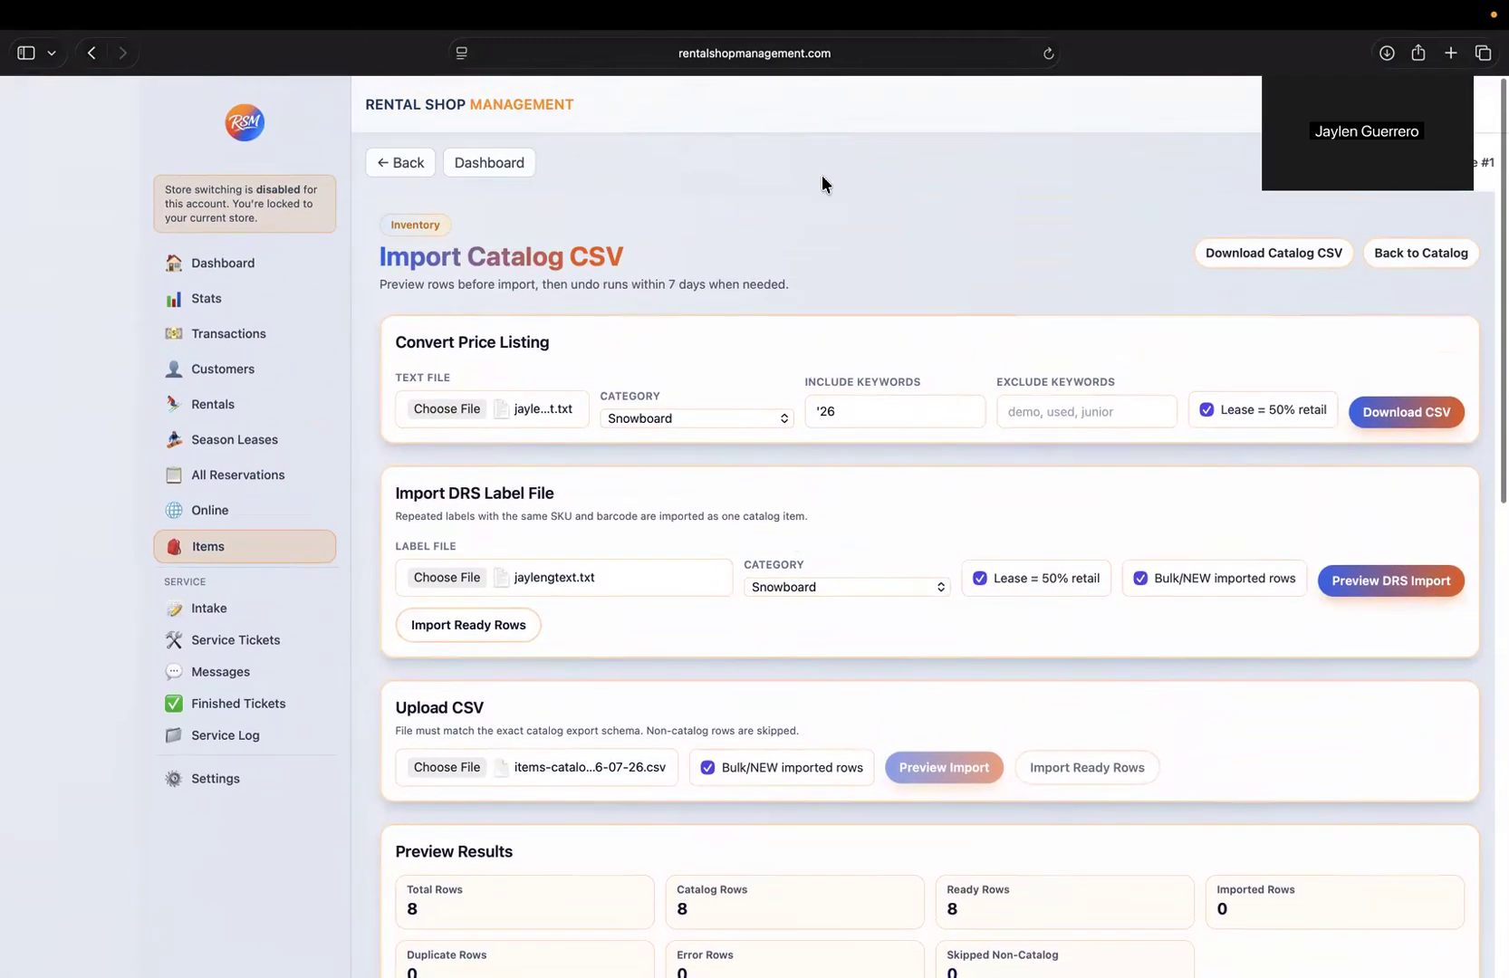